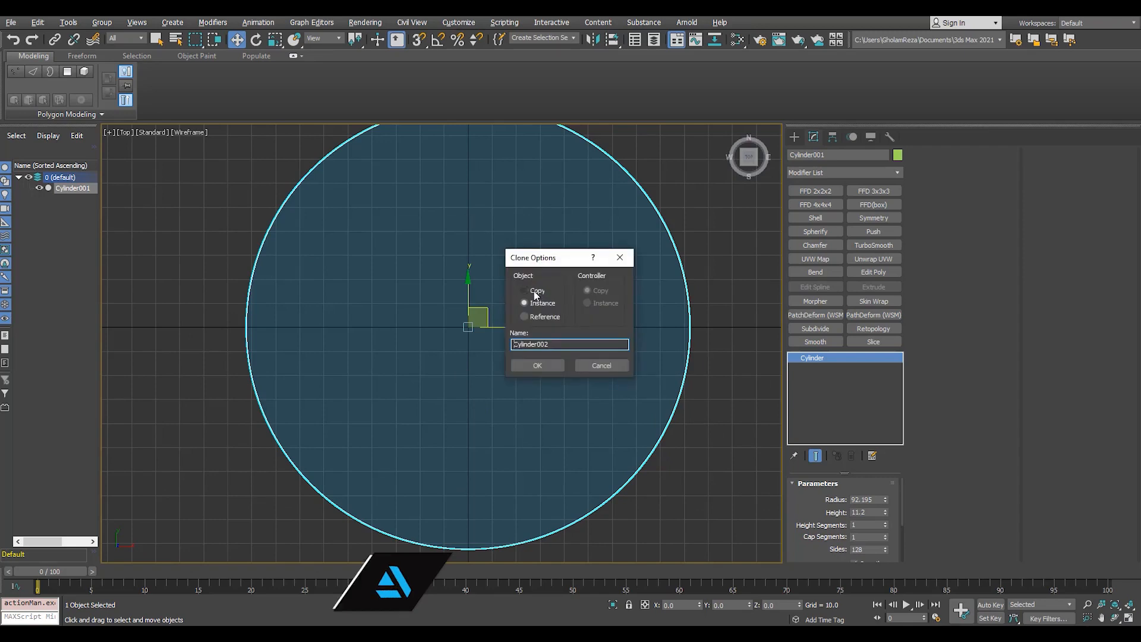
Clone the cylinder as a copy with a radius of about 24.9 and move it along Y to the original's rim
click(537, 366)
drag(884, 500, 886, 542)
middle_drag(567, 431, 560, 360)
drag(461, 218, 460, 442)
key(p)
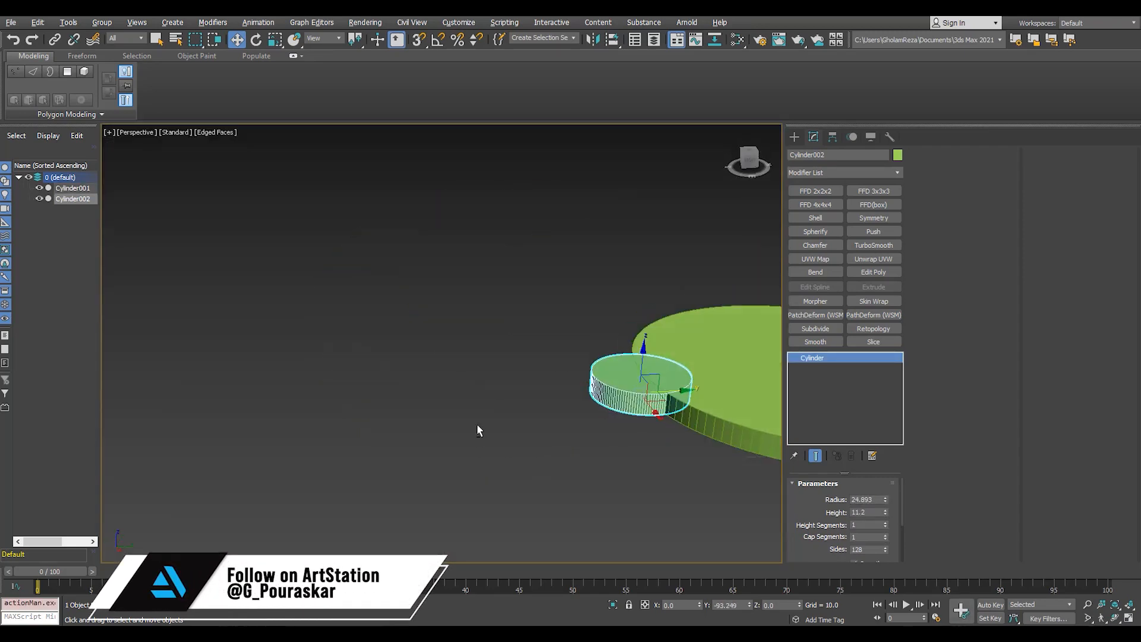
key(z)
drag(504, 382, 504, 382)
Assign a new Standard (Legacy) material to both cylinders
scroll(527, 394, down, 5)
alt+middle_drag(527, 394, 625, 405)
key(ctrl+a)
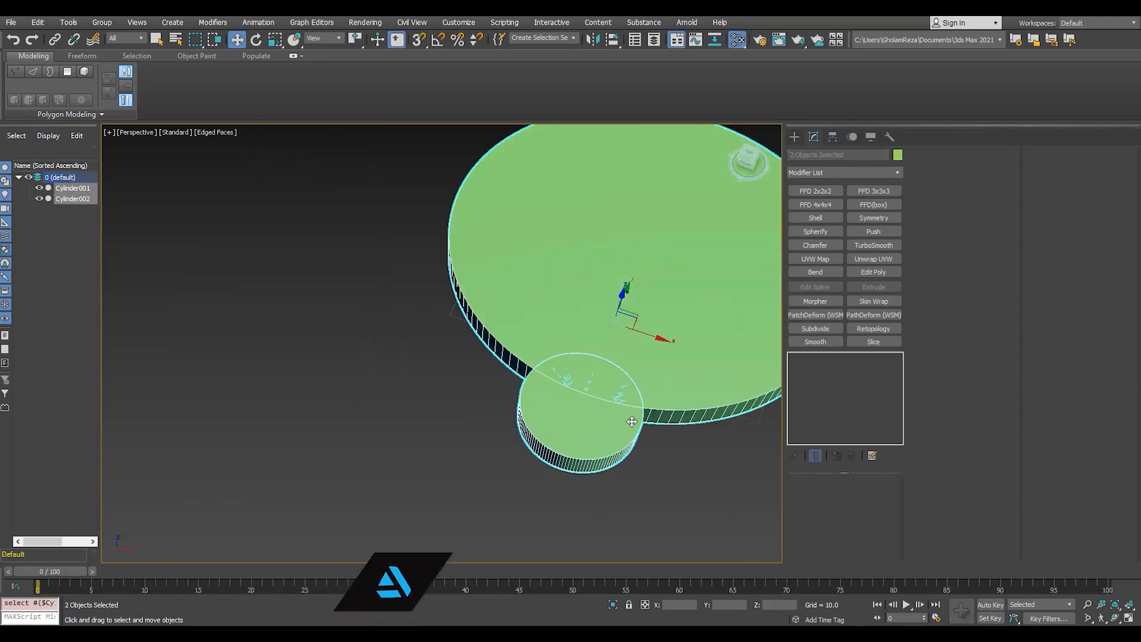
text(msta)
drag(46, 77, 215, 114)
click(55, 39)
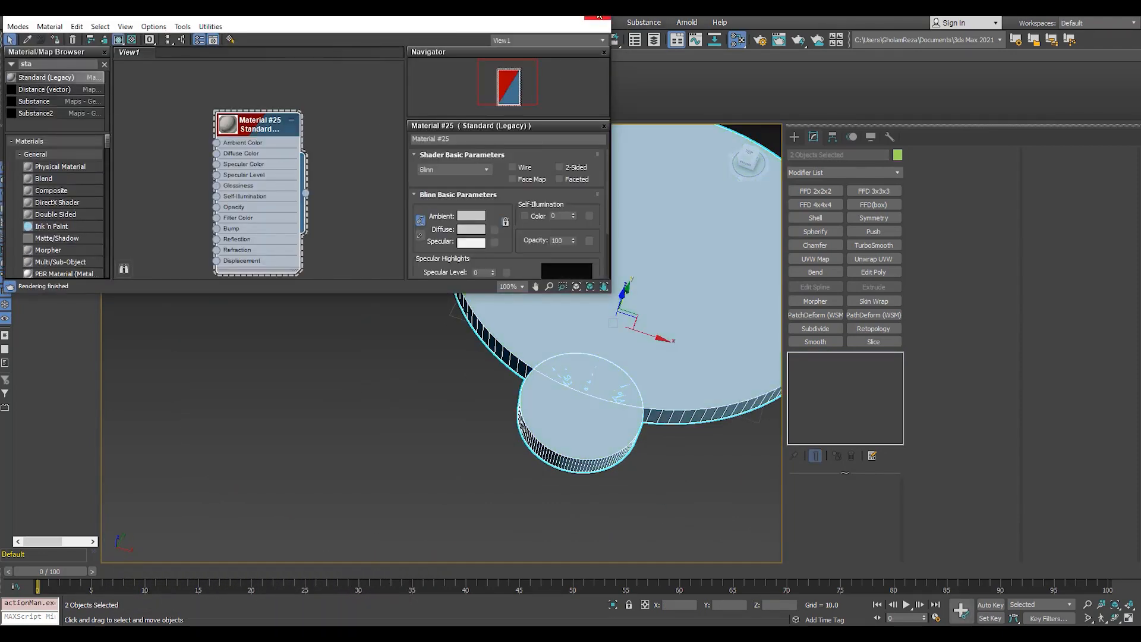
click(599, 17)
Align the small cylinder's pivot to the centre of the large cylinder, affecting the pivot only
alt+middle_drag(535, 351, 476, 301)
key(t)
scroll(350, 268, down, 4)
click(352, 273)
click(390, 364)
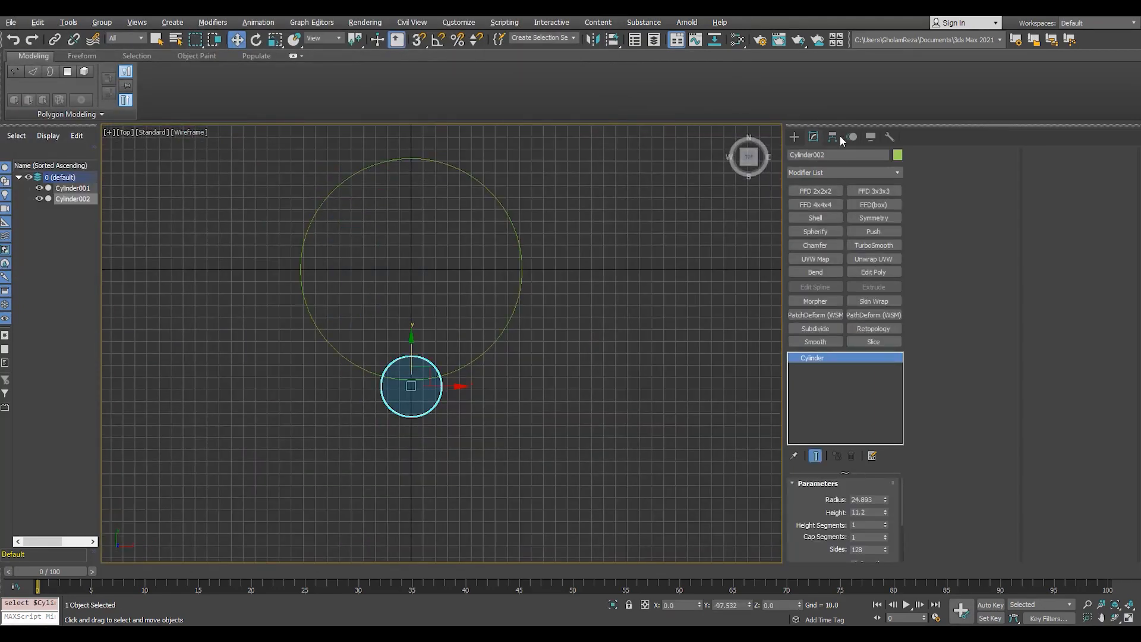
click(832, 138)
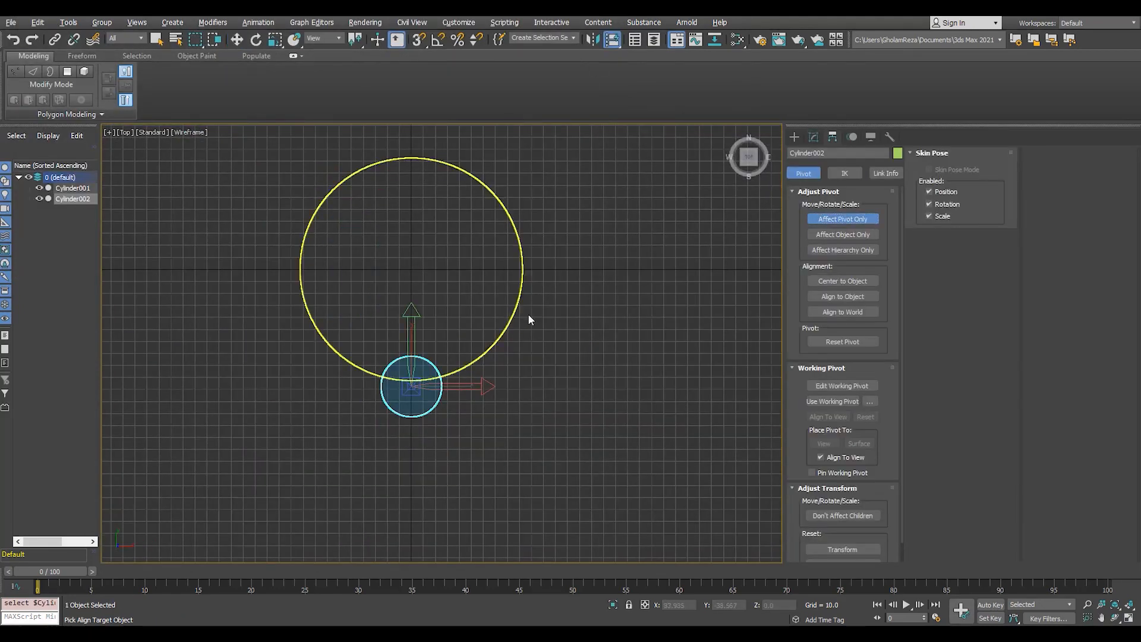
click(518, 315)
click(844, 219)
Rotate-clone the small cylinder around the large one in 45-degree increments, making seven clones
scroll(294, 331, up, 2)
key(e)
shift+drag(476, 286, 453, 286)
click(620, 372)
key(a)
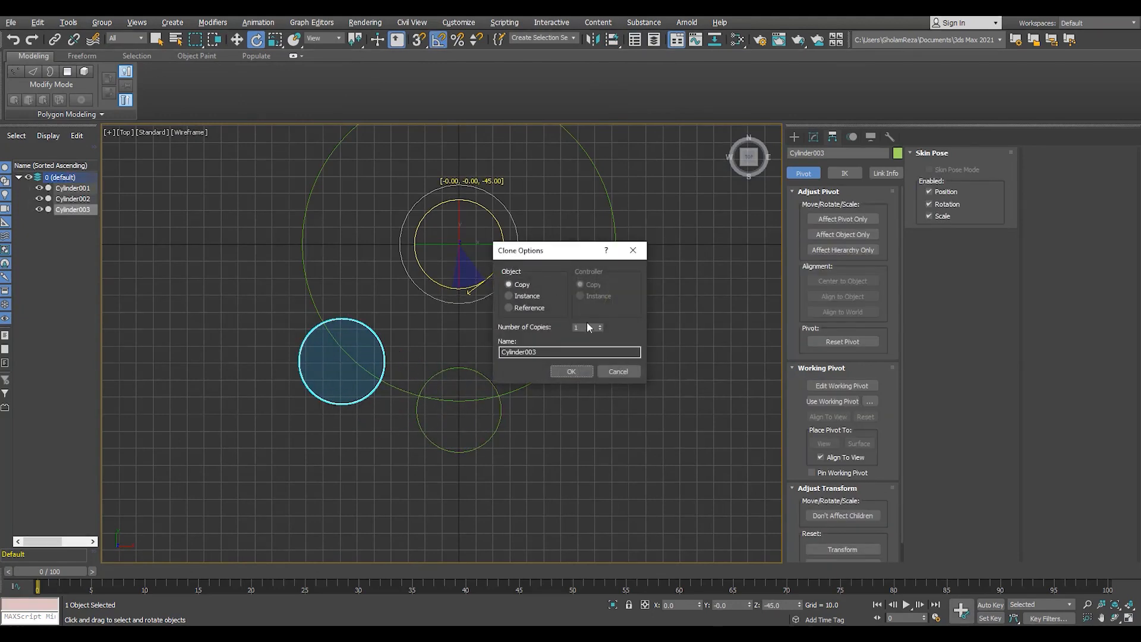
click(553, 372)
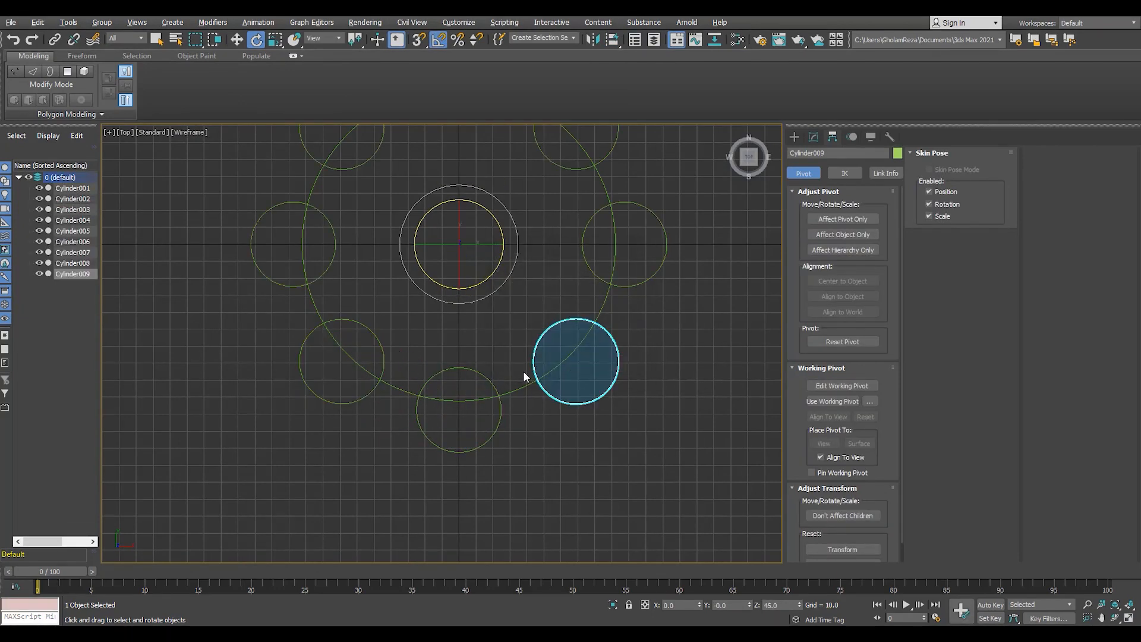
Add an Edit Poly modifier to the front small cylinder and select all its polygons
key(alt+w)
middle_click(519, 379)
key(alt+w)
click(510, 382)
click(813, 137)
click(862, 273)
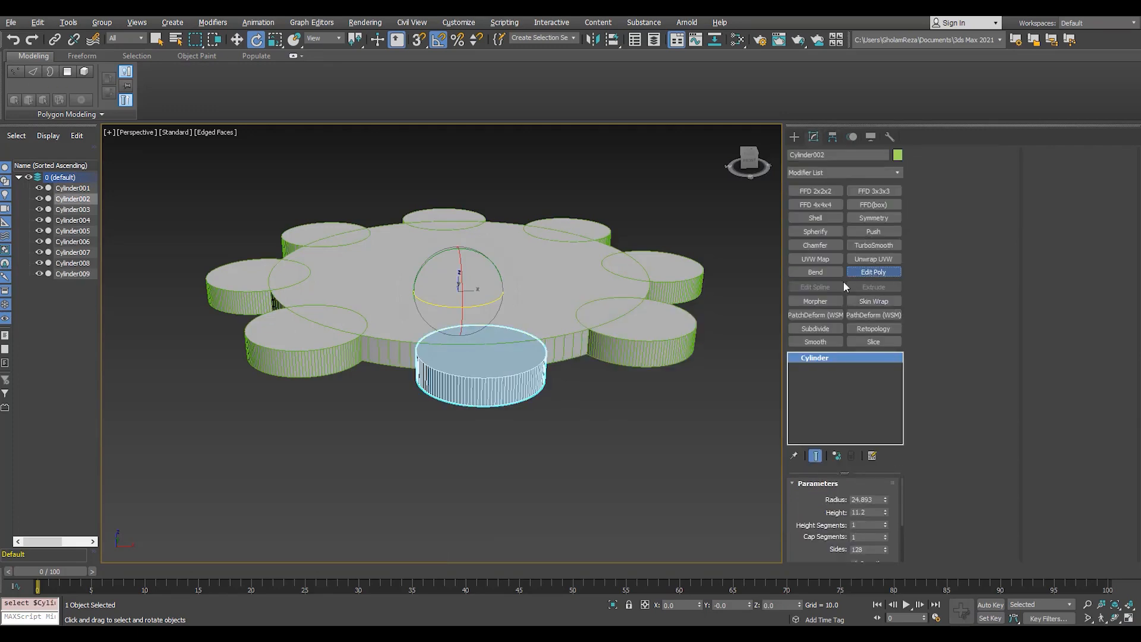
key(4)
key(ctrl+a)
scroll(1082, 306, down, 3)
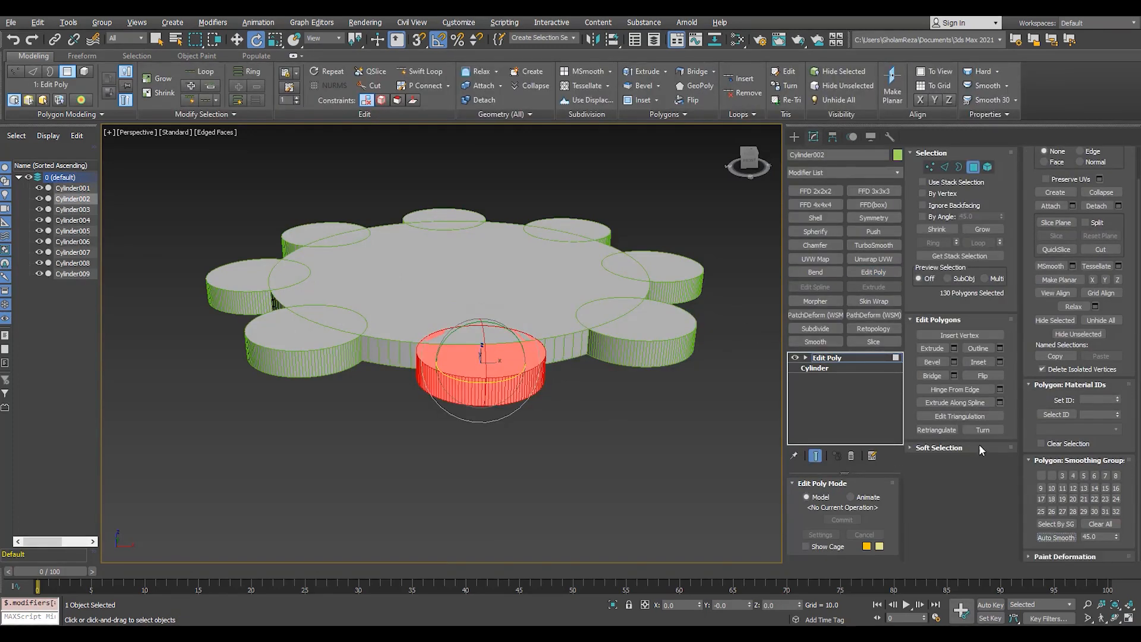
key(4)
Convert the large cylinder to an Editable Poly and delete its top polygon
click(534, 317)
middle_drag(533, 318, 490, 358)
scroll(533, 347, up, 2)
key(alt+e)
key(4)
click(502, 348)
key(shift+e)
click(484, 400)
key(Delete)
Extrude the large cylinder's open top border inward by scaling it to about 83 percent
key(3)
click(558, 393)
scroll(487, 332, up, 3)
key(r)
shift+drag(475, 231, 484, 256)
scroll(484, 256, down, 5)
alt+middle_drag(475, 256, 403, 260)
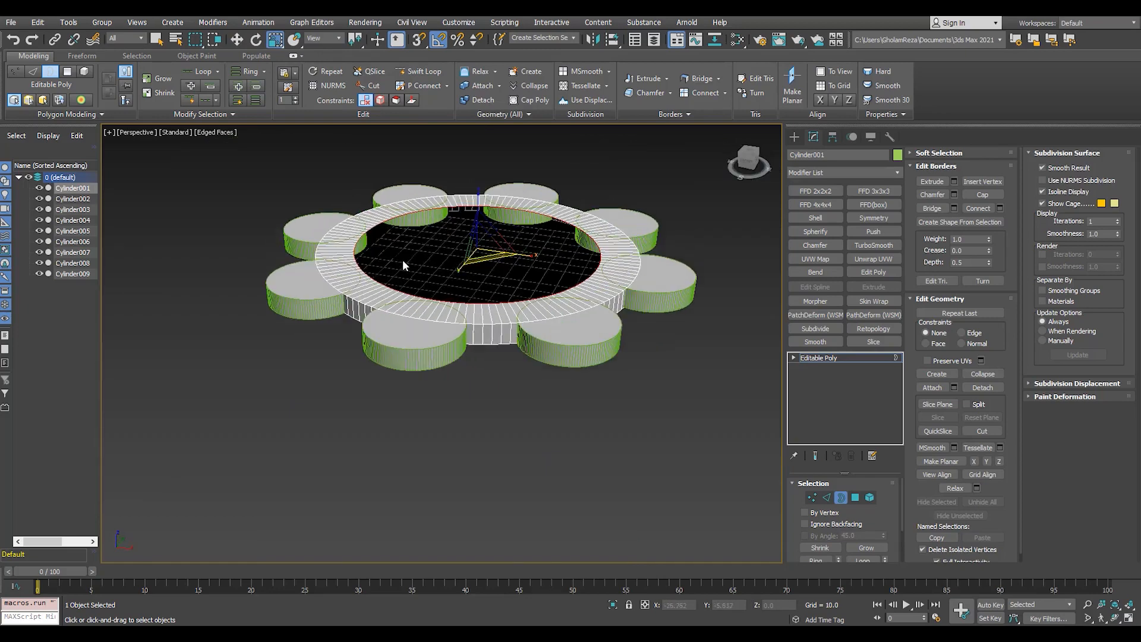
scroll(416, 263, up, 3)
key(ctrl+z)
shift+drag(512, 243, 517, 255)
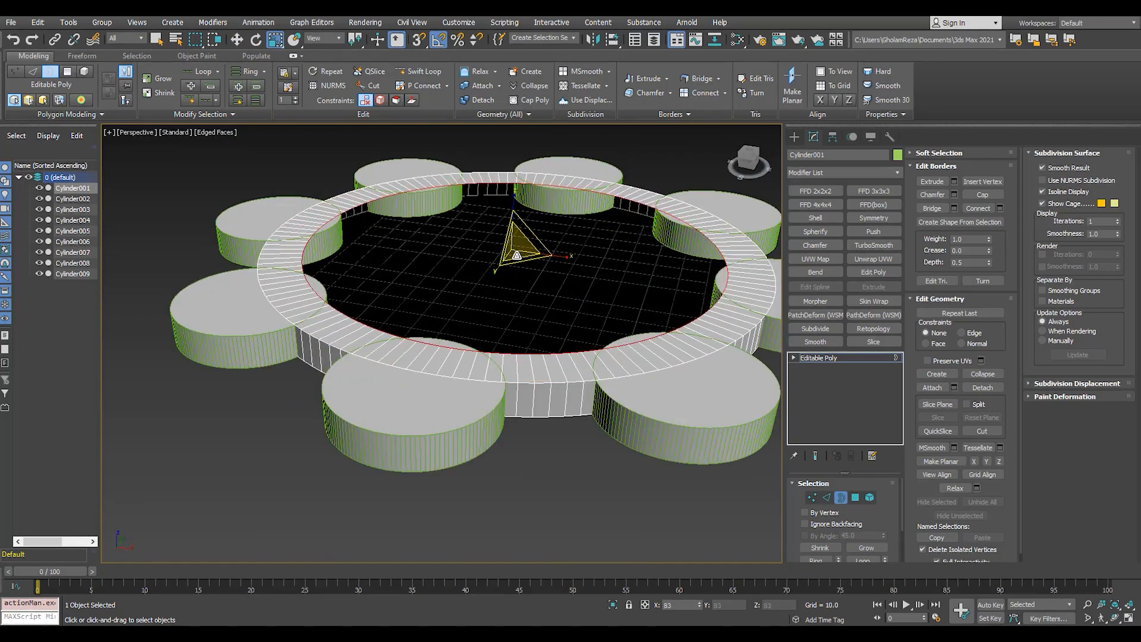
Move all polygons of the front small cylinder slightly outward from the ring
click(829, 358)
key(alt+w)
key(alt+w)
scroll(513, 455, up, 3)
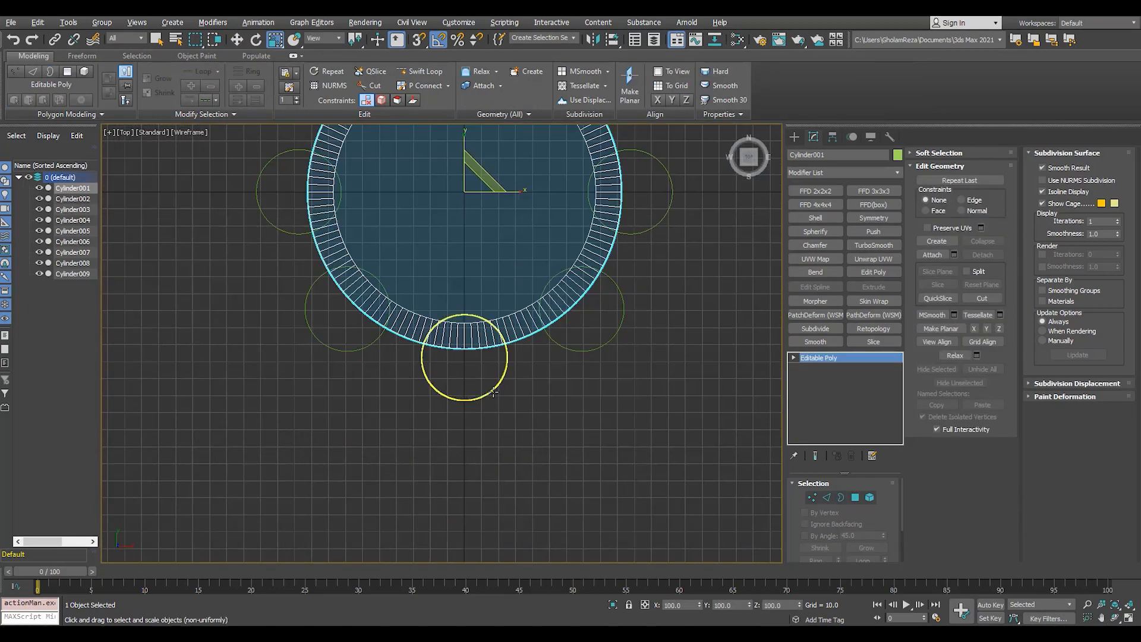
click(462, 395)
key(4)
key(ctrl+a)
key(alt+w)
key(z)
key(w)
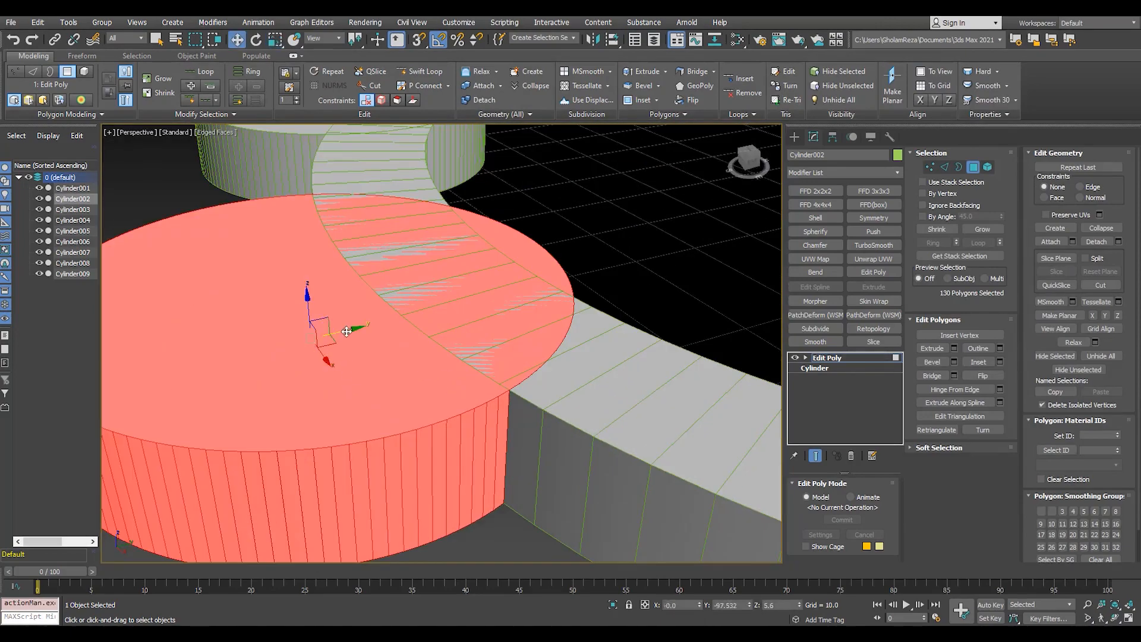
drag(305, 348, 283, 350)
scroll(283, 350, down, 4)
alt+middle_drag(283, 350, 435, 451)
key(alt+w)
key(alt+w)
click(829, 358)
Extrude the ring's inner border inward and raise it to form a conical body
click(570, 299)
key(3)
key(alt+w)
key(alt+w)
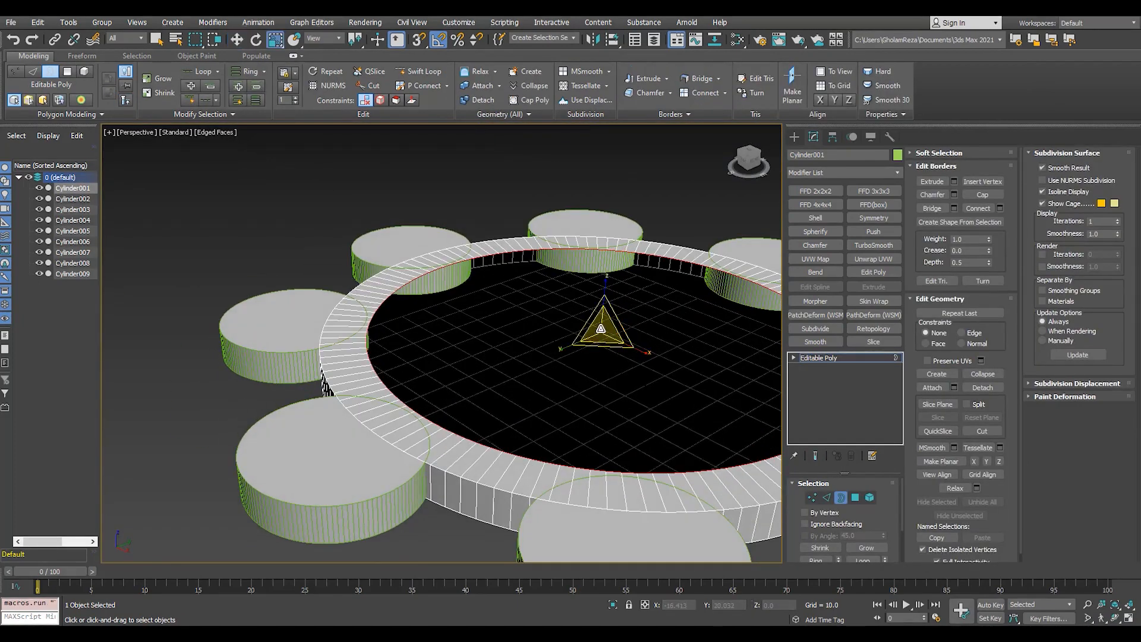
shift+drag(600, 328, 614, 349)
scroll(614, 349, down, 4)
alt+middle_drag(614, 349, 628, 333)
key(w)
drag(613, 306, 636, 236)
Scale down the cone's top opening and adjust its height
alt+middle_drag(636, 236, 612, 270)
scroll(612, 271, up, 3)
key(r)
drag(624, 263, 631, 274)
key(w)
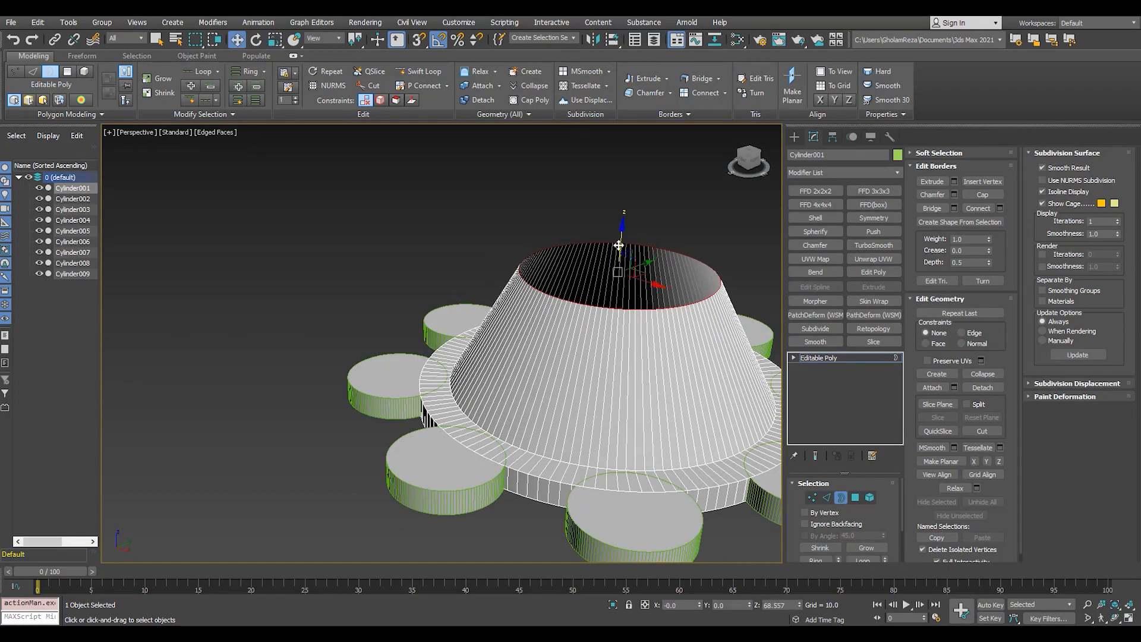
key(r)
key(alt+w)
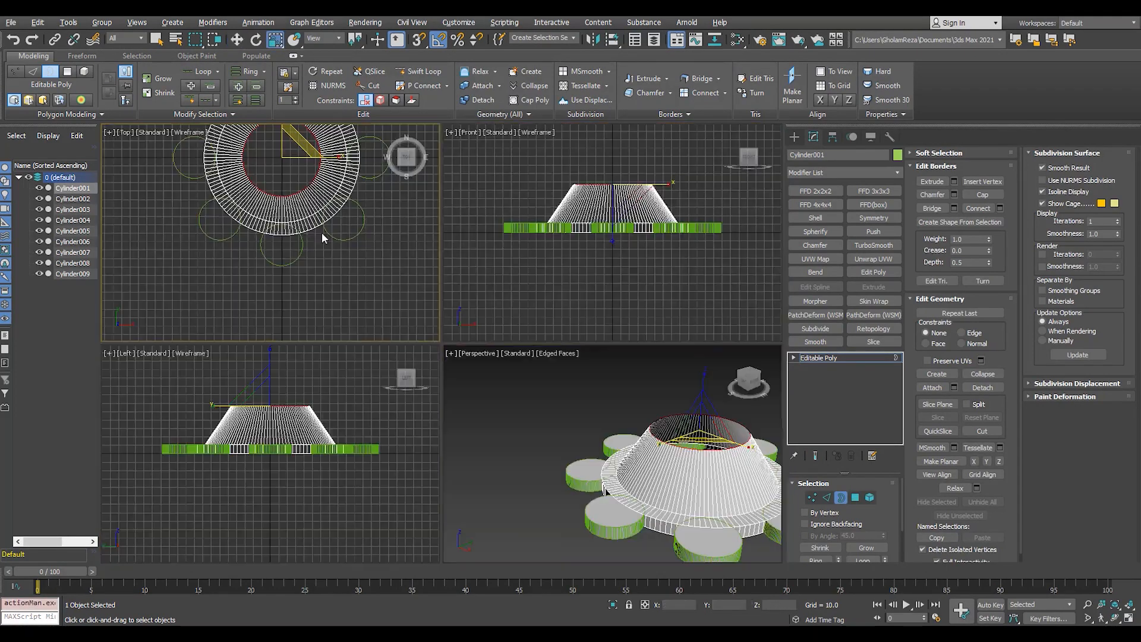
key(alt+w)
middle_drag(556, 412, 537, 419)
key(alt+w)
middle_click(558, 420)
key(alt+w)
Extrude the cone's top border up to about Z 76.5 as a short neck and inset it by scaling inward
key(w)
mouse_move(552, 274)
shift+mouse_down()
mouse_move(553, 244)
mouse_move(555, 288)
shift+mouse_up()
scroll(557, 237, up, 3)
key(r)
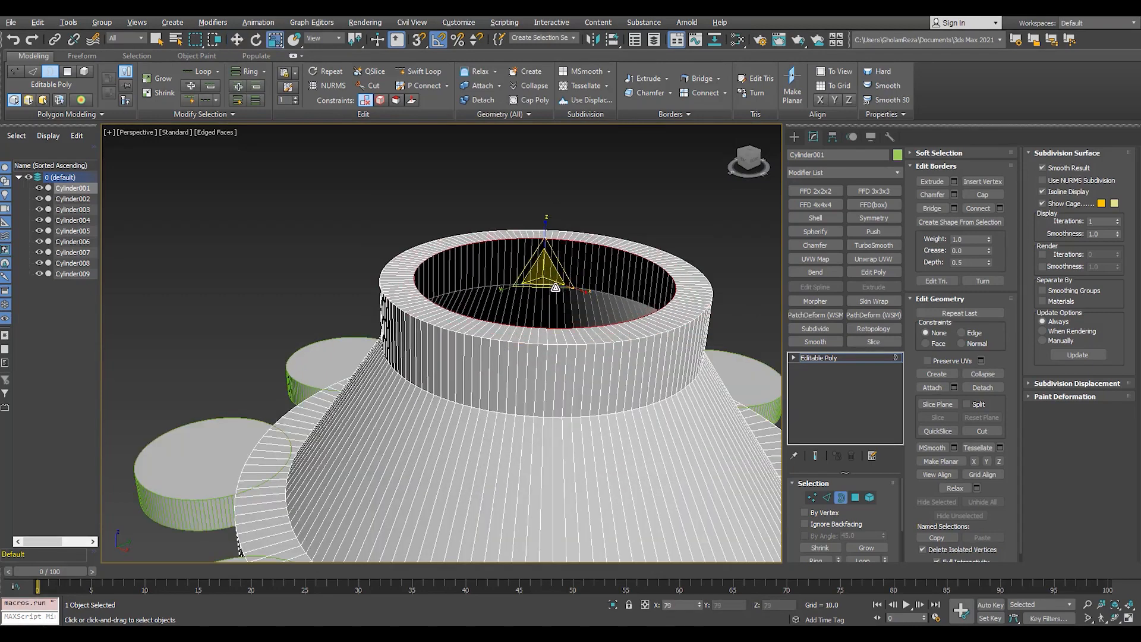
middle_drag(556, 279, 541, 286)
Extrude the neck's inner border into a recessed floor and a raised central collar with an inset rim
key(w)
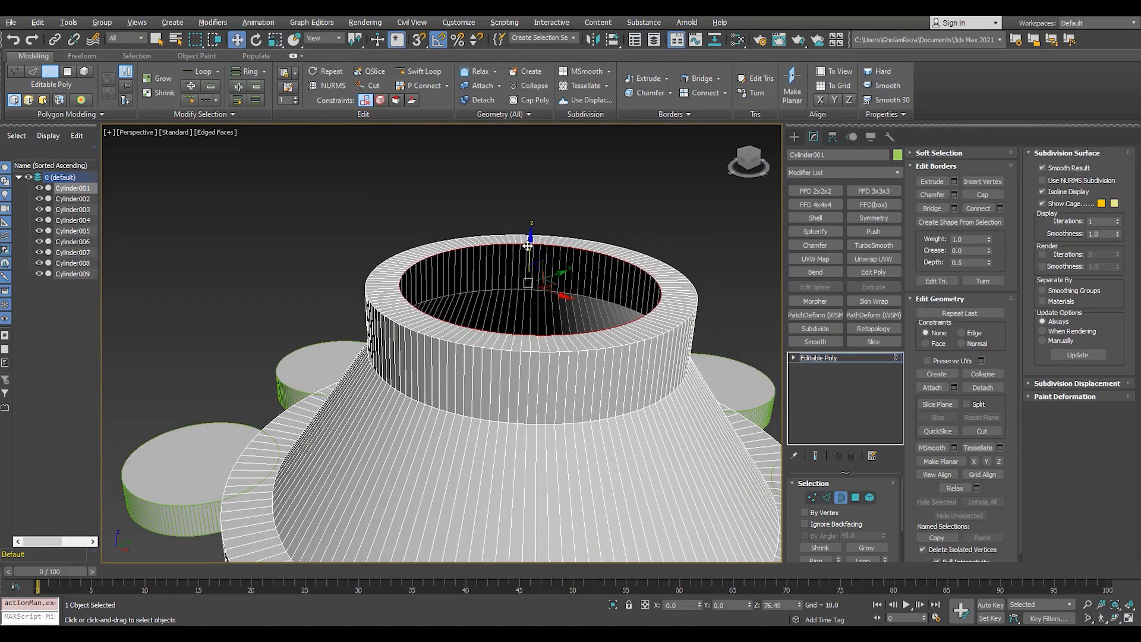
shift+drag(530, 246, 534, 268)
key(r)
scroll(532, 280, up, 2)
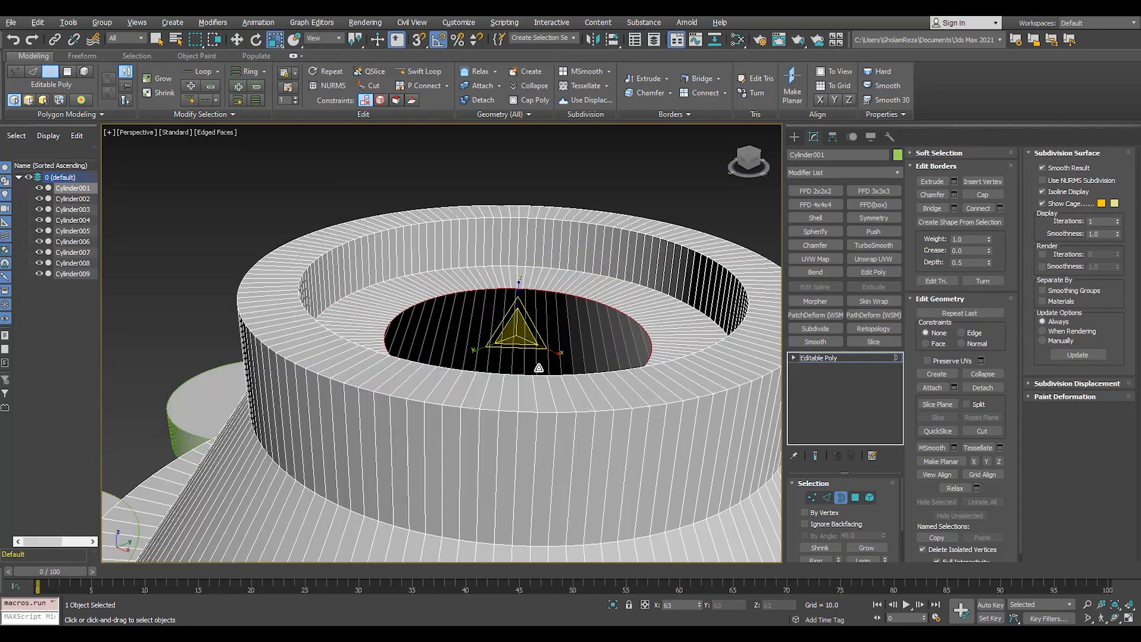
shift+drag(518, 297, 542, 323)
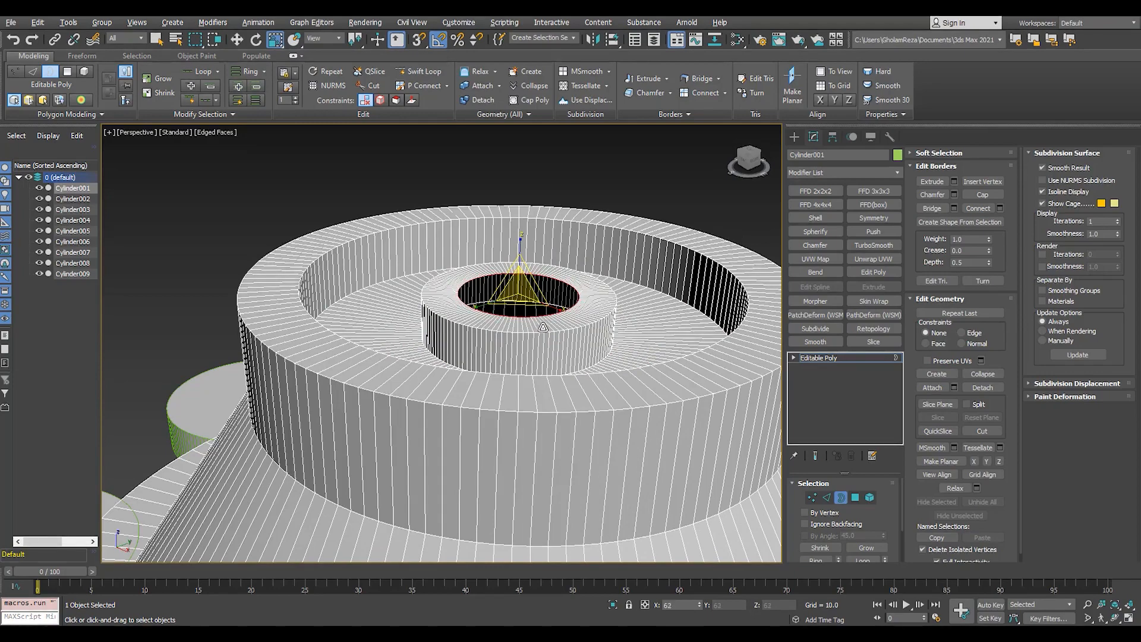
Extrude the collar's inner border downward and cap the bottom of the hole
shift+drag(527, 272, 527, 312)
alt+middle_drag(530, 355, 550, 416)
click(983, 195)
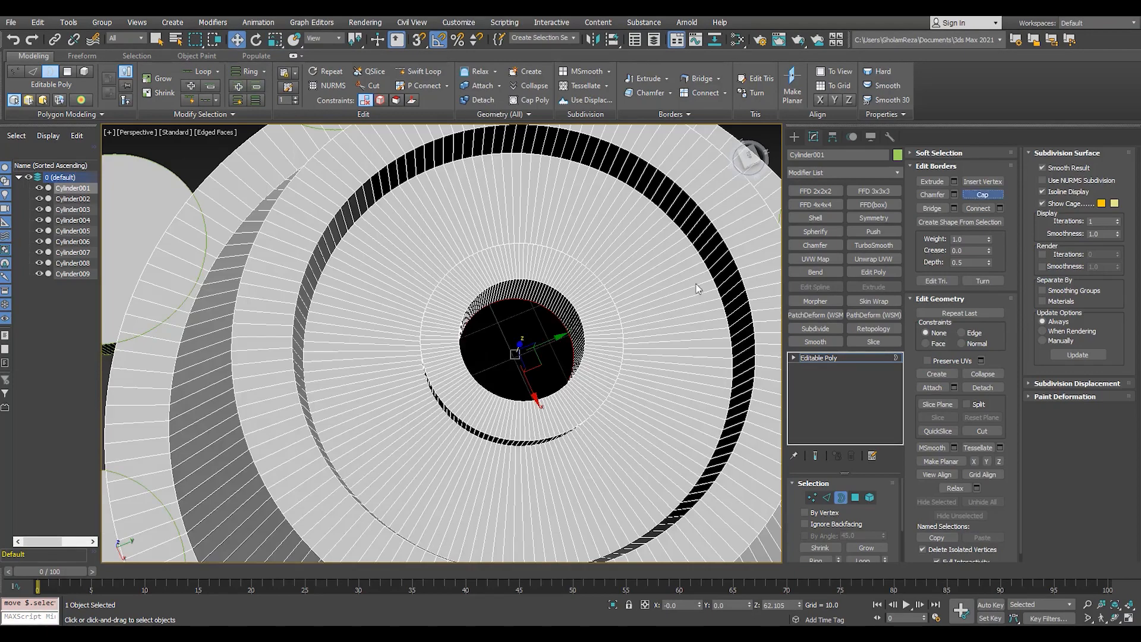
Select the inner and outer top edge loops of the central collar
scroll(570, 318, up, 5)
alt+middle_drag(567, 356, 578, 289)
key(2)
click(565, 295)
ctrl+double_click(669, 384)
scroll(585, 328, down, 5)
scroll(578, 289, up, 5)
click(954, 222)
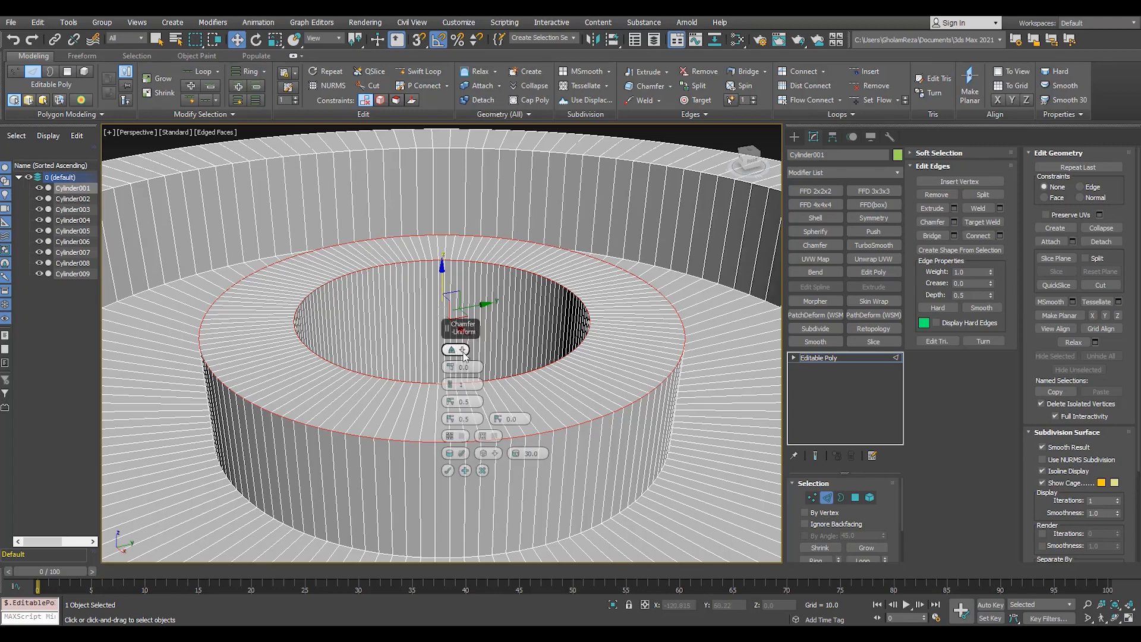
click(463, 350)
drag(450, 352, 458, 318)
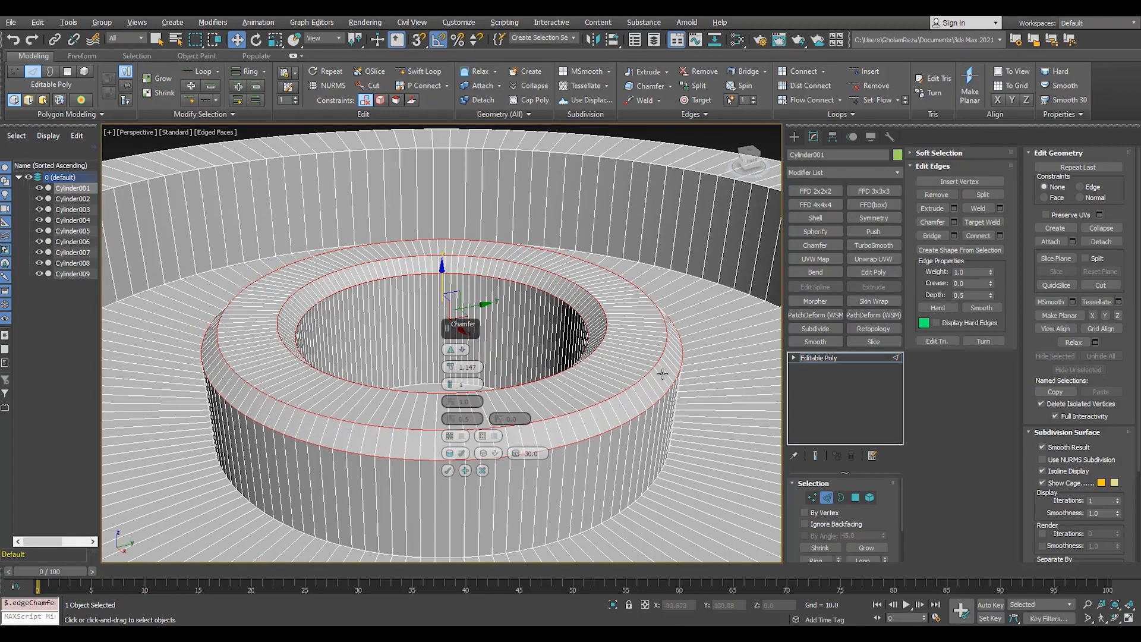
click(484, 472)
Remove the collar's outer top loop from the selection and chamfer only the inner loop
scroll(653, 387, up, 3)
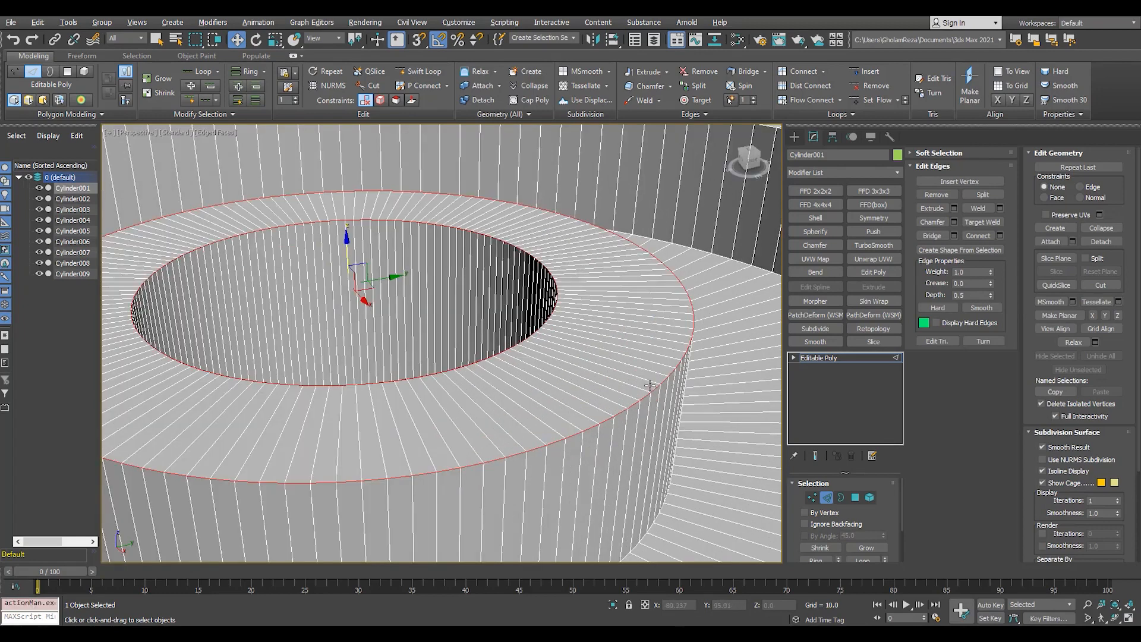
alt+double_click(651, 390)
click(446, 471)
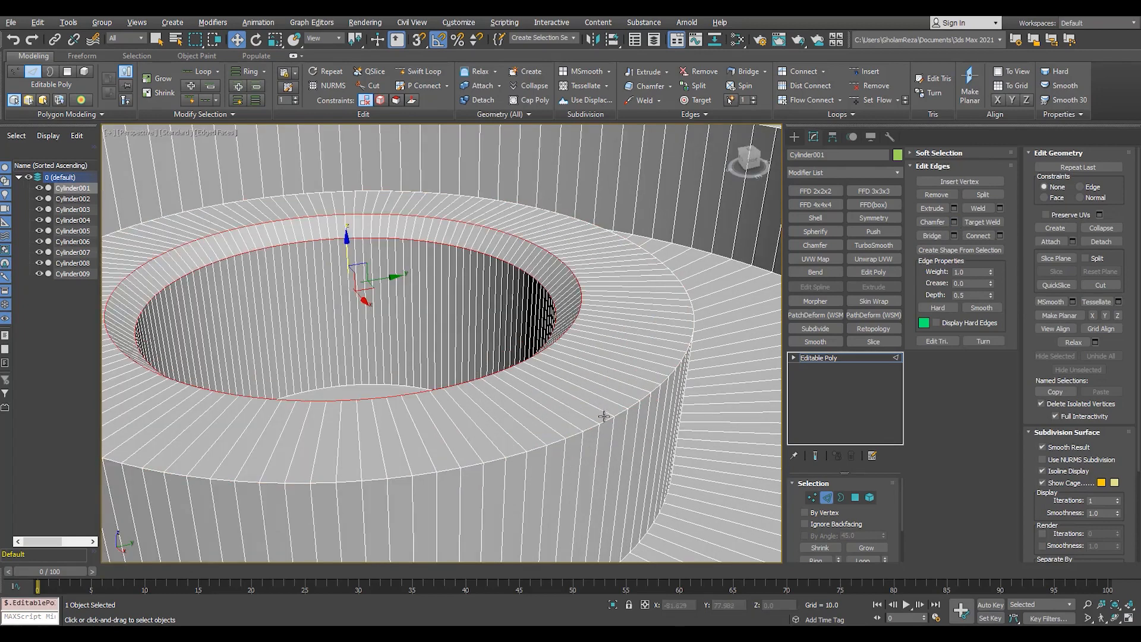
Chamfer the outer top edge loop of the central collar
double_click(618, 409)
click(955, 222)
mouse_move(451, 367)
mouse_down()
mouse_move(450, 347)
mouse_move(450, 361)
mouse_up()
click(448, 470)
Chamfer the neck's inner top edge loop by 1.22 with one segment
scroll(452, 473, down, 5)
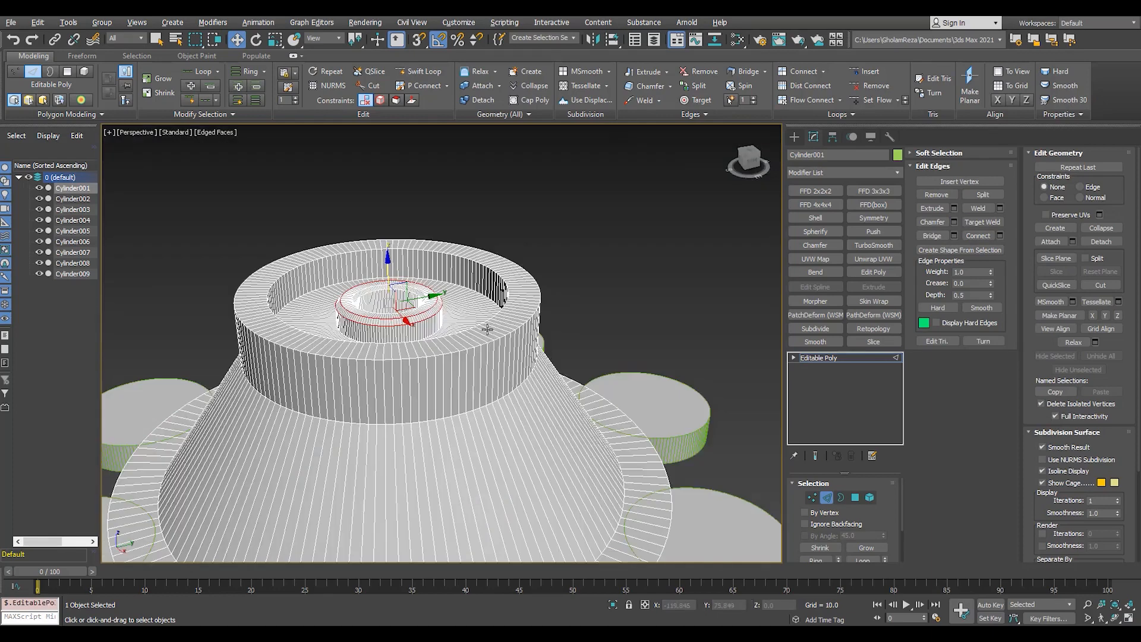
scroll(524, 226, up, 10)
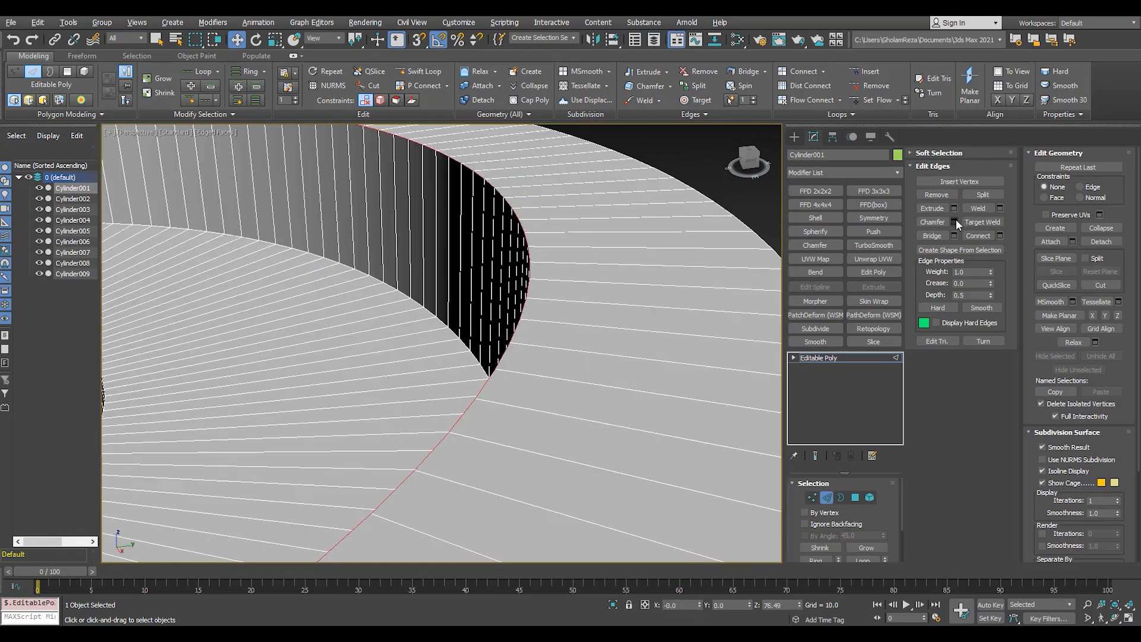
click(956, 222)
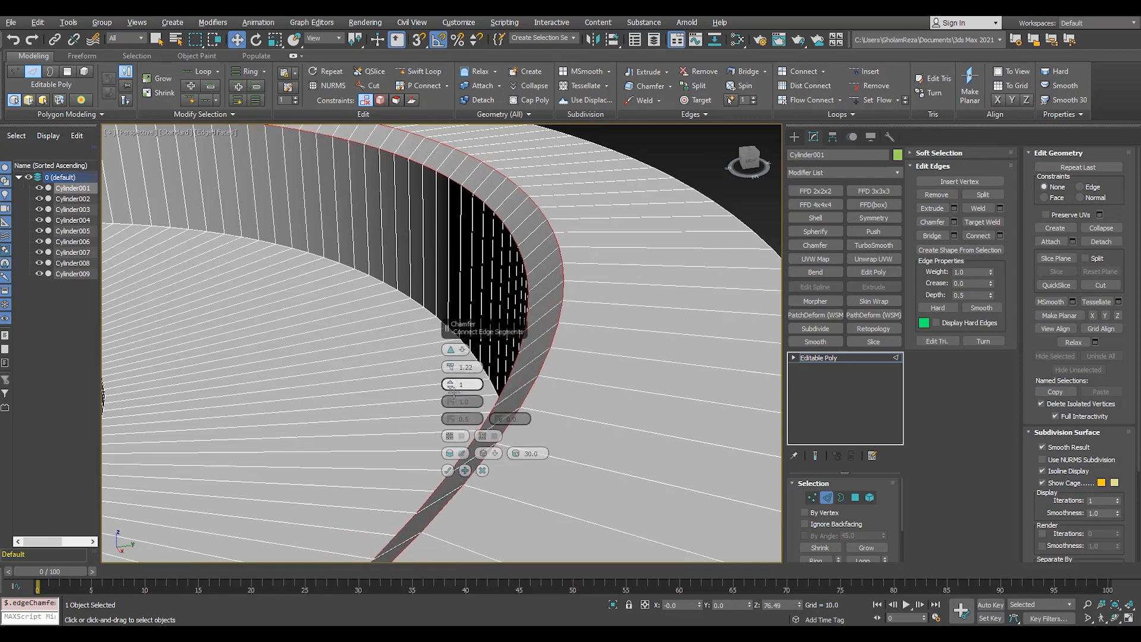
click(448, 470)
Chamfer the neck's outer top edge loop by about 2.83 with one segment
scroll(474, 339, down, 5)
scroll(474, 339, up, 4)
click(440, 305)
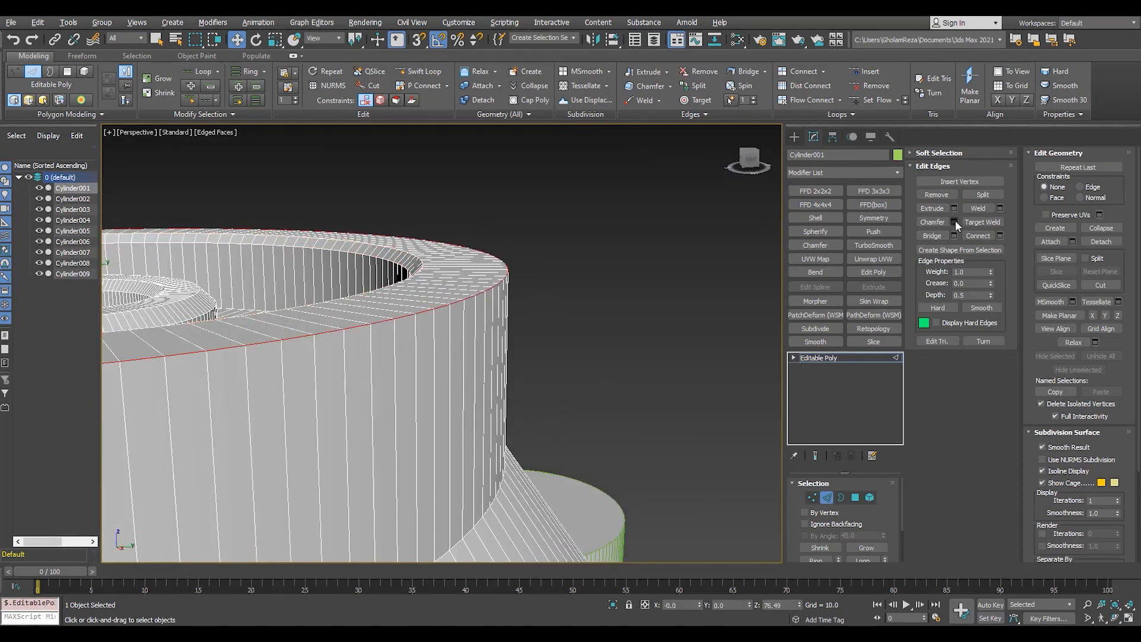
click(954, 221)
drag(449, 367, 455, 301)
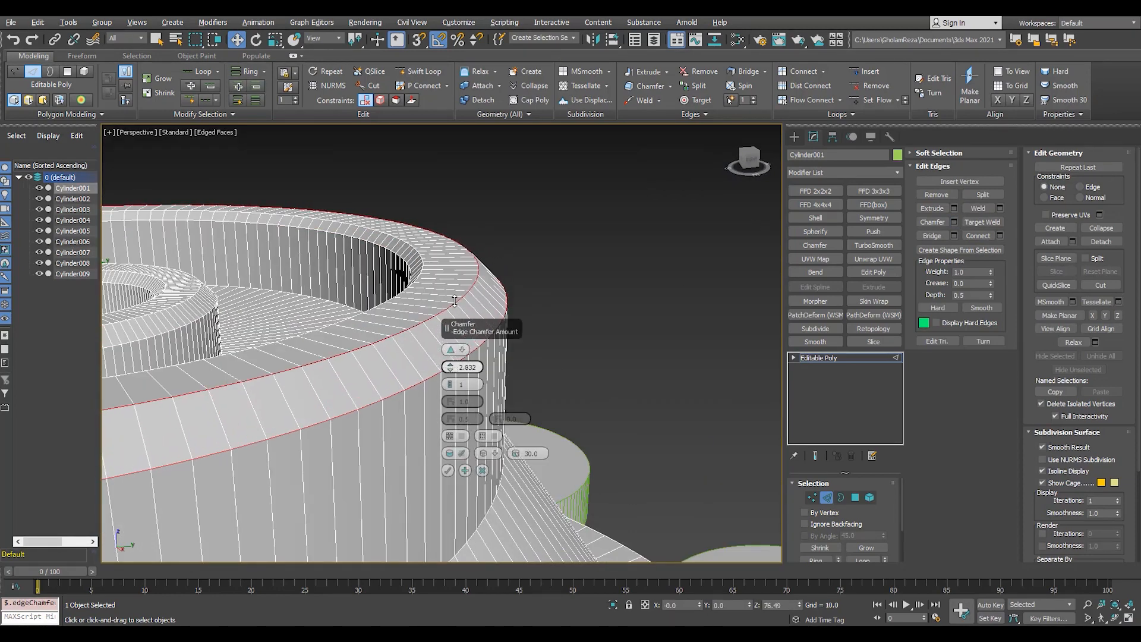
click(449, 470)
Create a spline shape from the edge loop at the foot of the body's wall
scroll(524, 285, down, 5)
alt+middle_drag(525, 285, 522, 332)
key(t)
scroll(503, 282, up, 5)
key(F3)
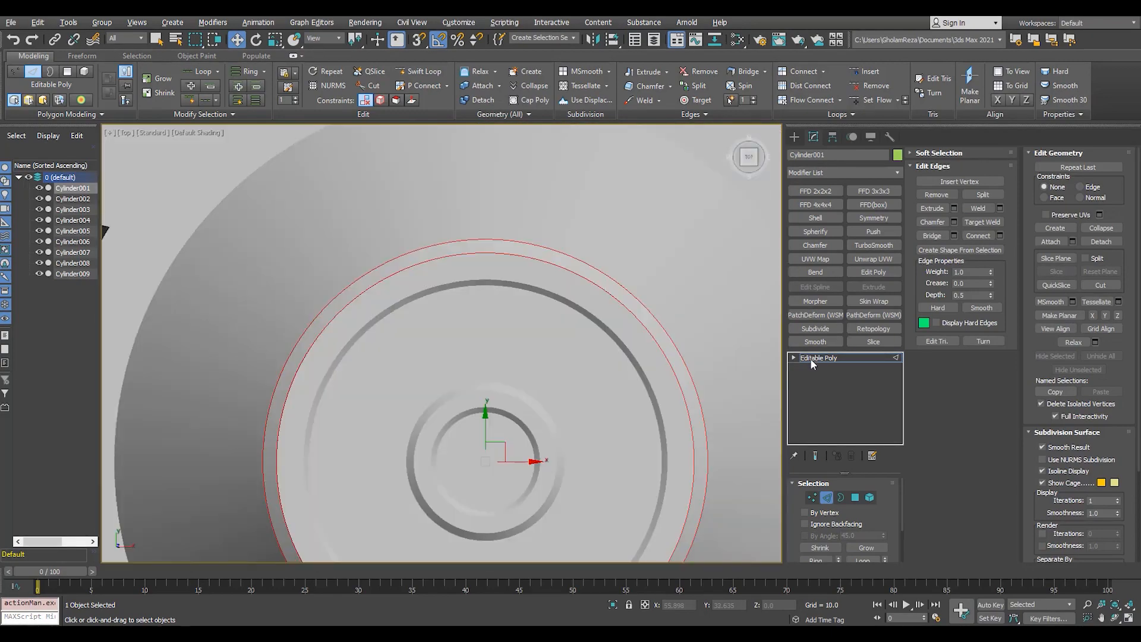
click(813, 362)
key(p)
scroll(606, 369, down, 5)
scroll(555, 238, up, 8)
key(2)
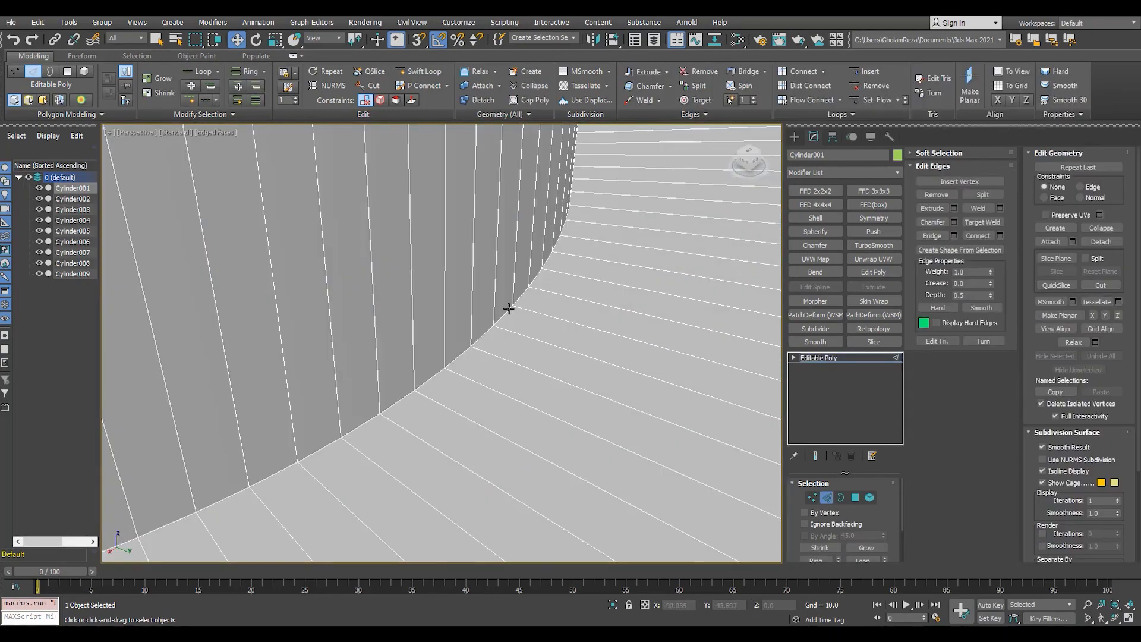
click(980, 250)
key(Return)
click(833, 357)
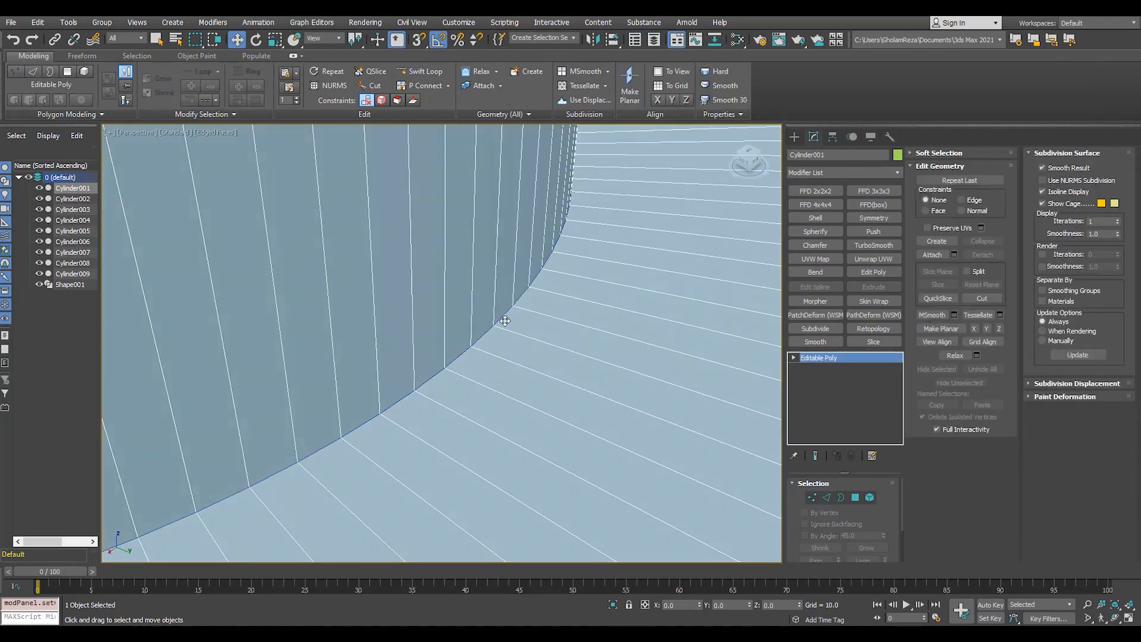
Draw a rectangle spline in the top view between the collar and the neck's rim, centred at X 0
key(t)
key(F3)
click(794, 137)
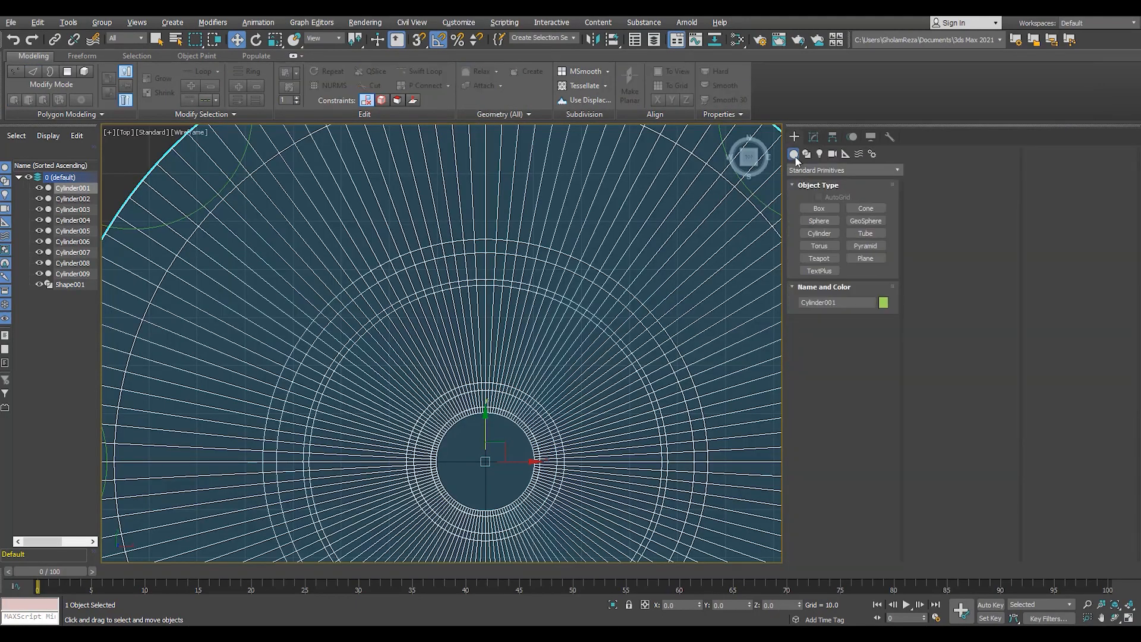
click(806, 153)
click(863, 214)
scroll(502, 344, up, 3)
scroll(452, 338, down, 3)
drag(389, 281, 548, 383)
key(w)
scroll(457, 281, up, 3)
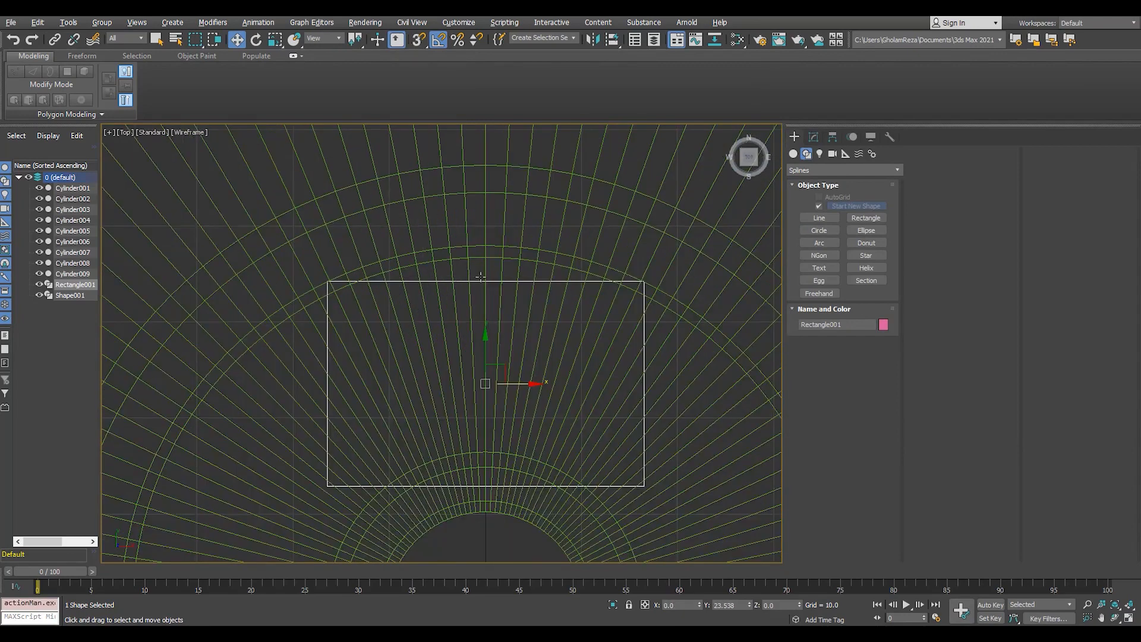
Add an Edit Spline modifier to the rectangle and fillet its two outer corners into large rounds
click(813, 137)
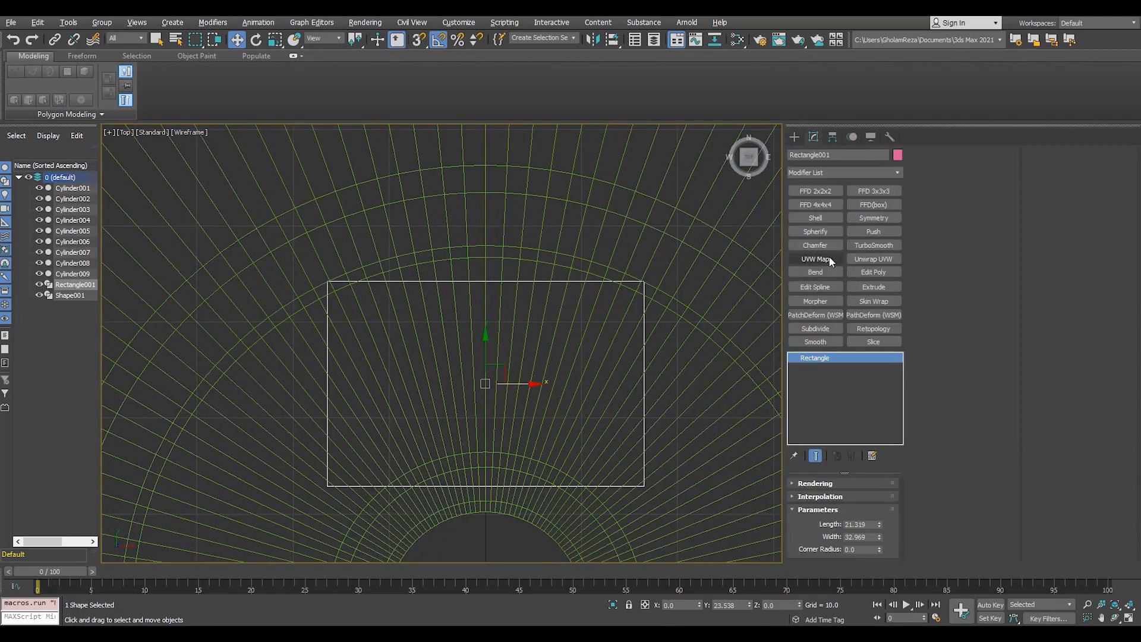
click(815, 287)
key(1)
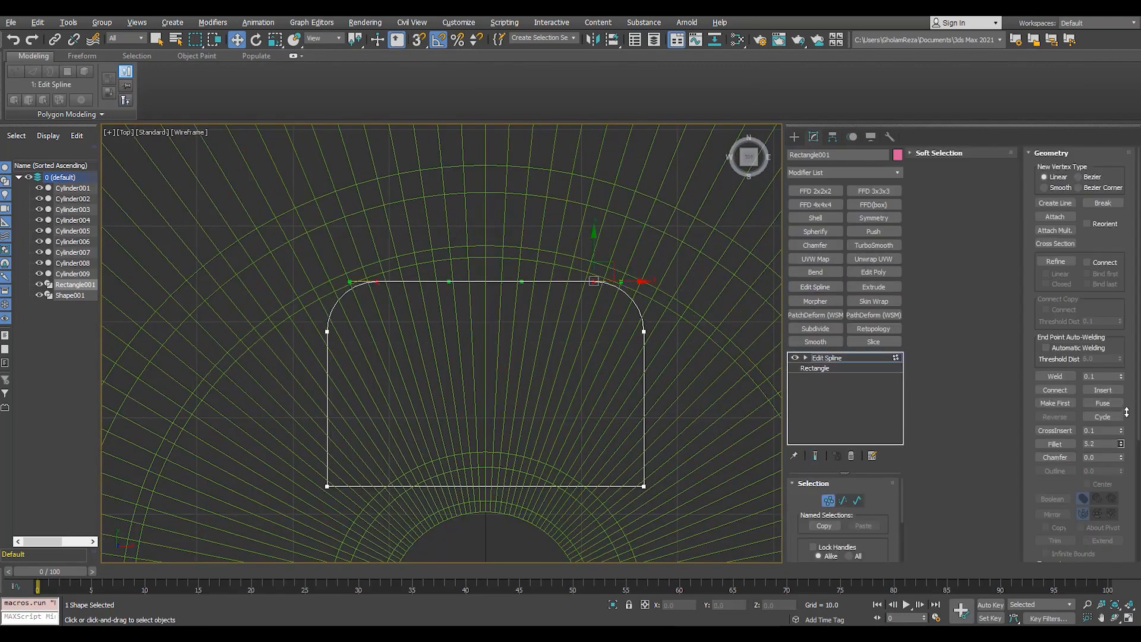
click(841, 357)
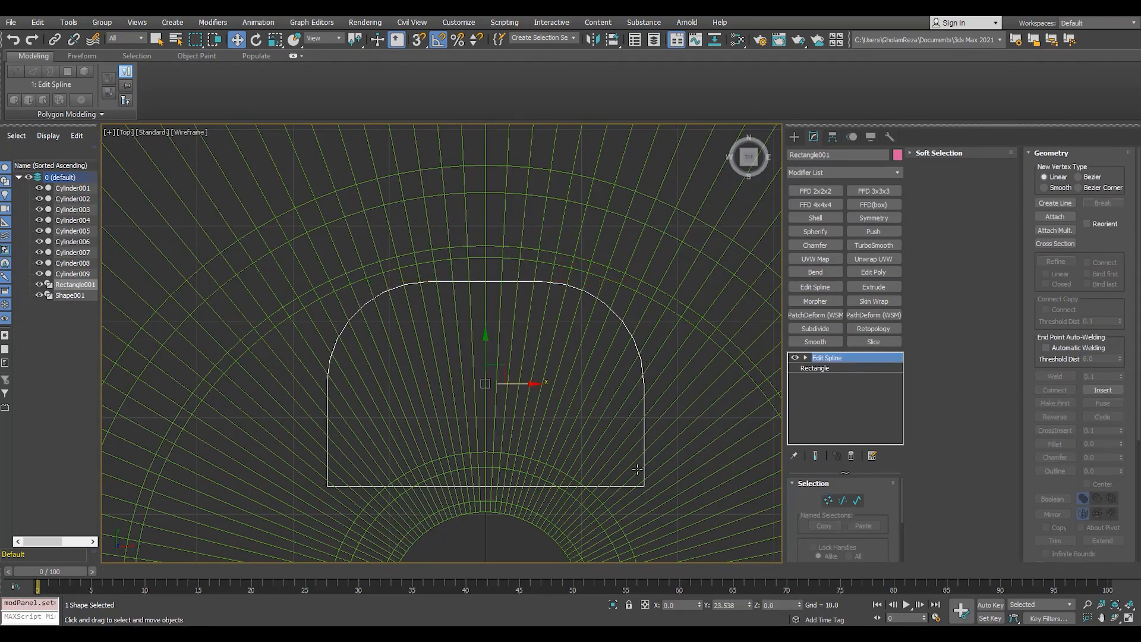
Select the rounded rectangle together with the circular shape at the wall's foot and isolate both in the top view
scroll(575, 387, down, 3)
key(p)
ctrl+click(479, 336)
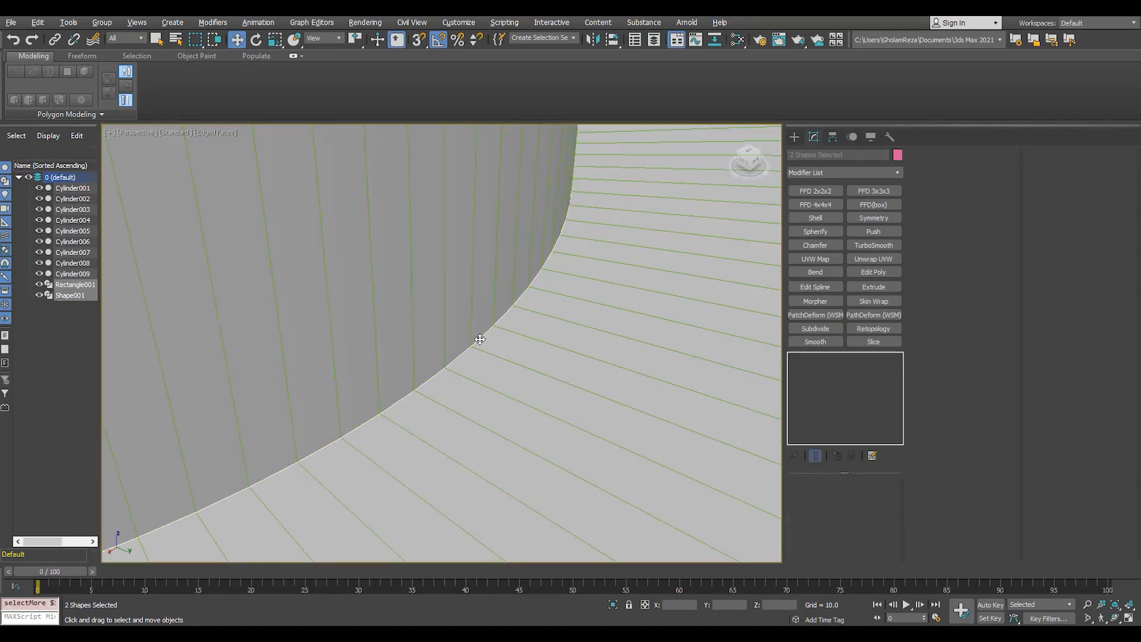
key(t)
key(alt+q)
Scale the circle up slightly and attach it to the rounded rectangle as one shape
click(529, 334)
click(555, 314)
click(543, 340)
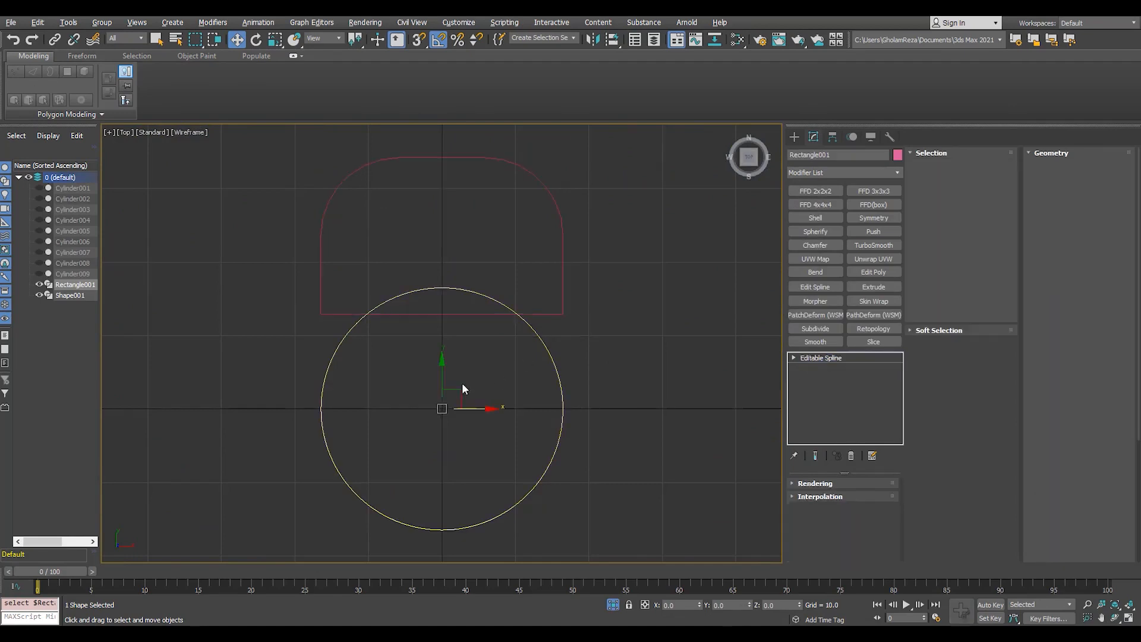
key(r)
drag(458, 394, 460, 395)
click(566, 289)
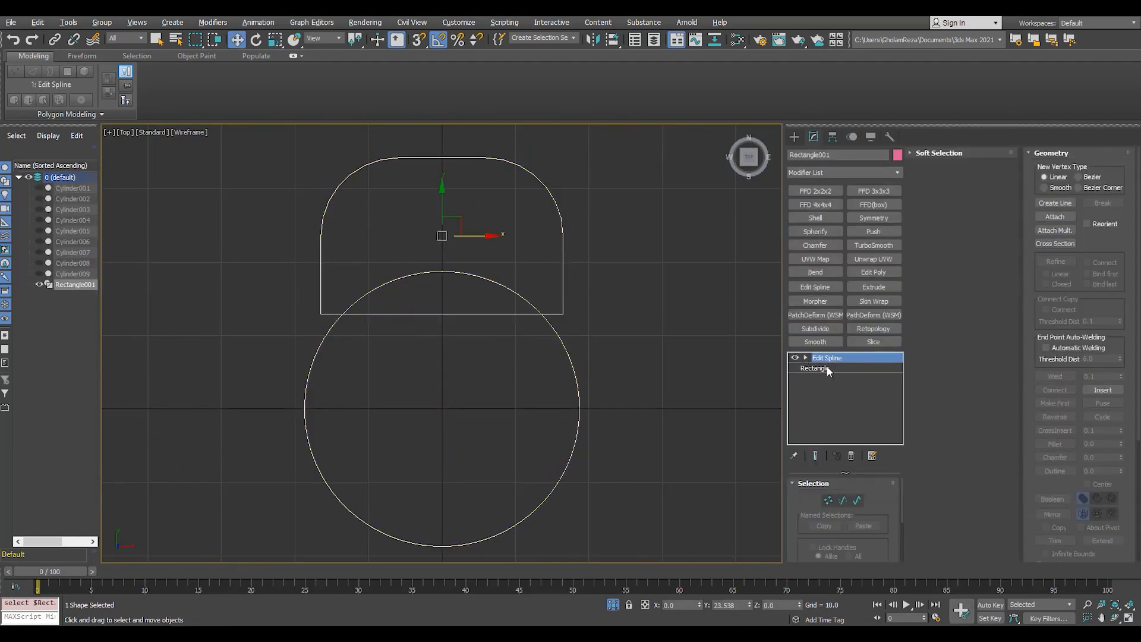
Move the rounded rectangle's spline vertically to the circle's height so both splines lie in one plane
click(835, 390)
click(572, 377)
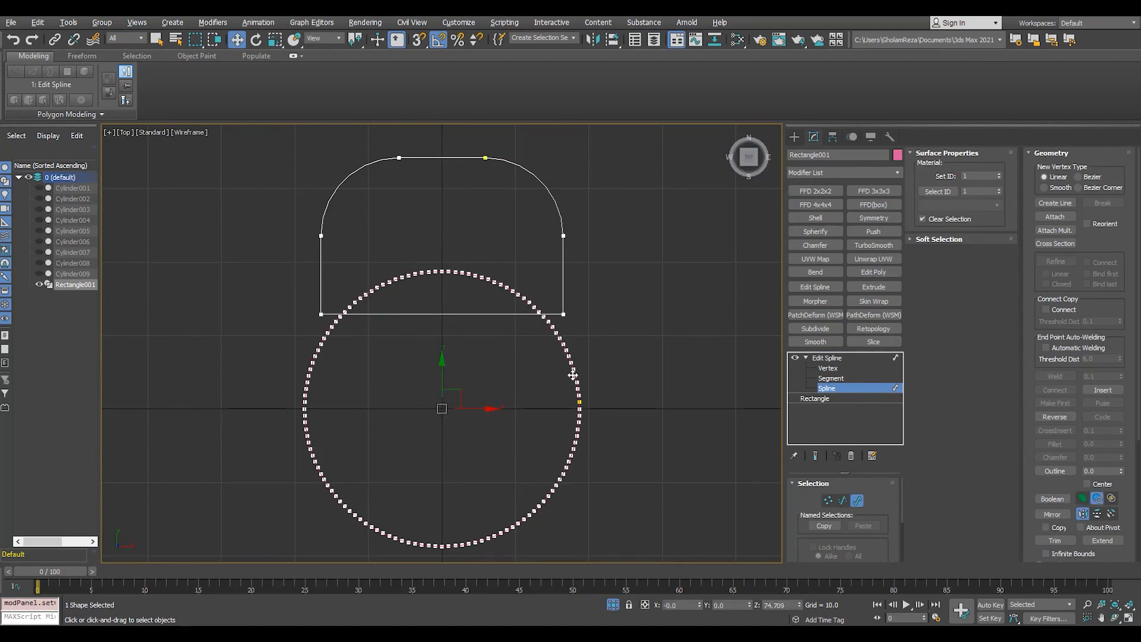
scroll(586, 332, up, 4)
key(alt+w)
key(alt+w)
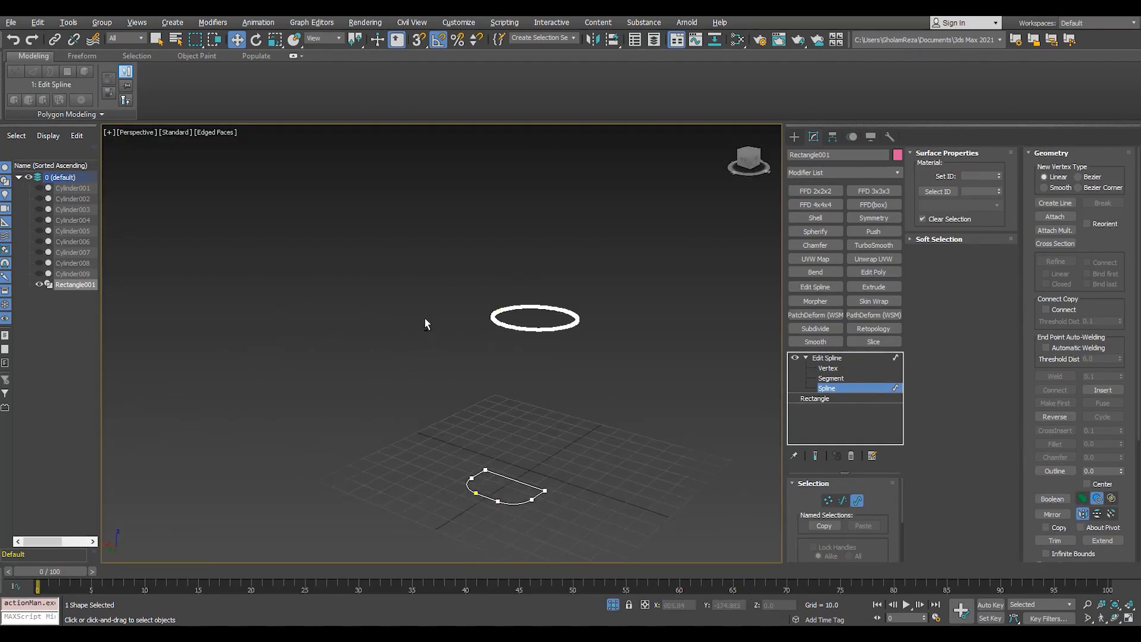
click(829, 389)
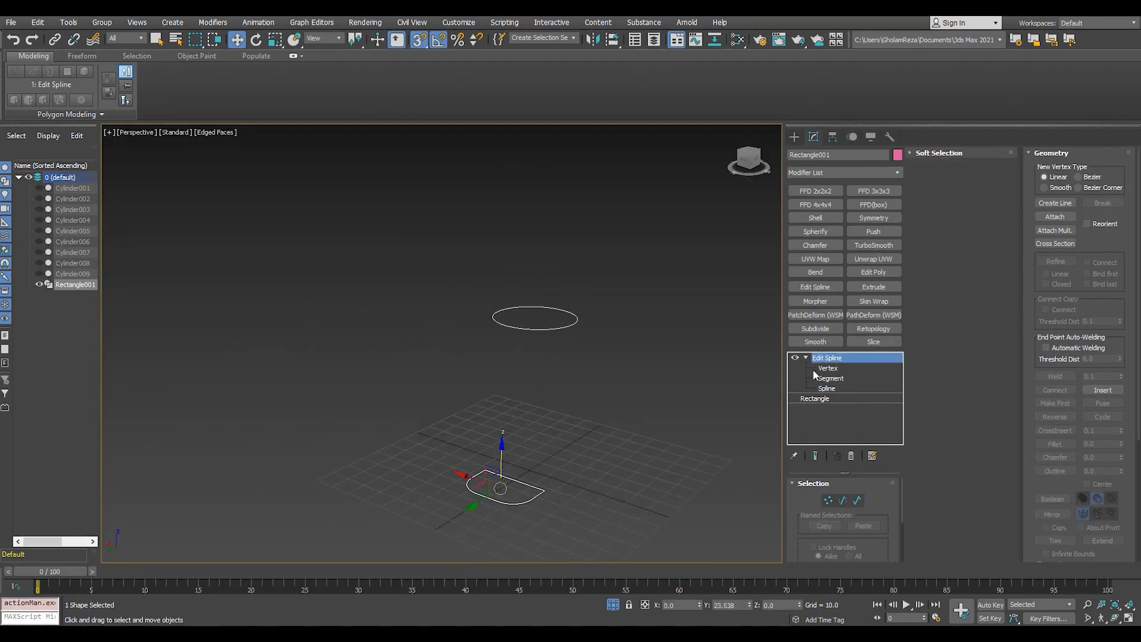
click(826, 387)
key(alt+w)
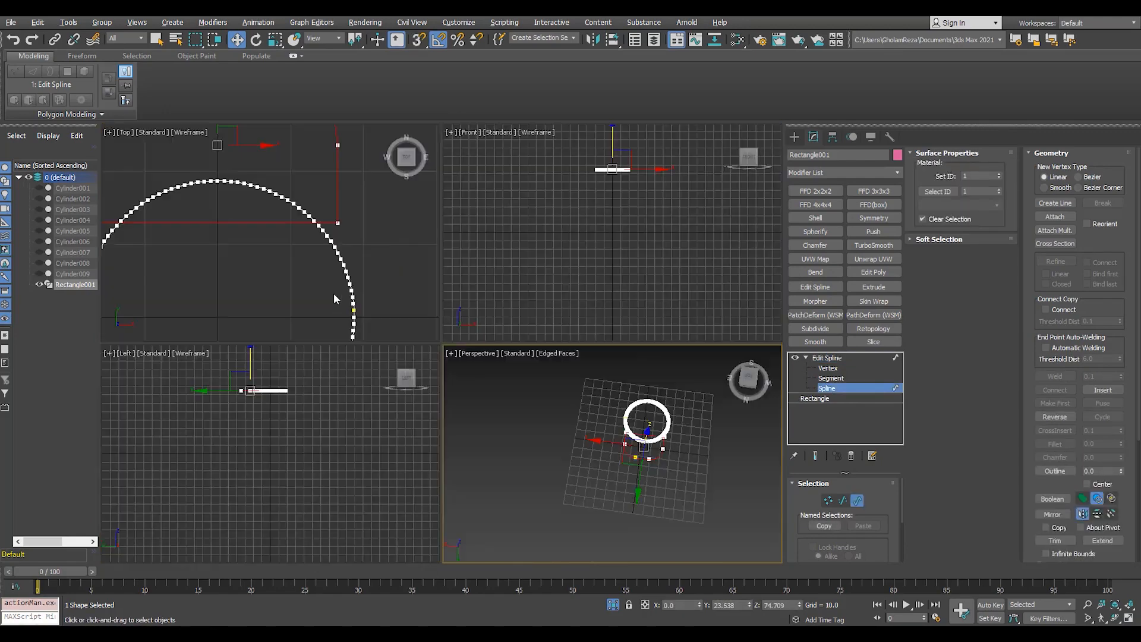
Subtract the circle from the rounded rectangle with a spline Boolean, leaving a concave inner edge
key(alt+w)
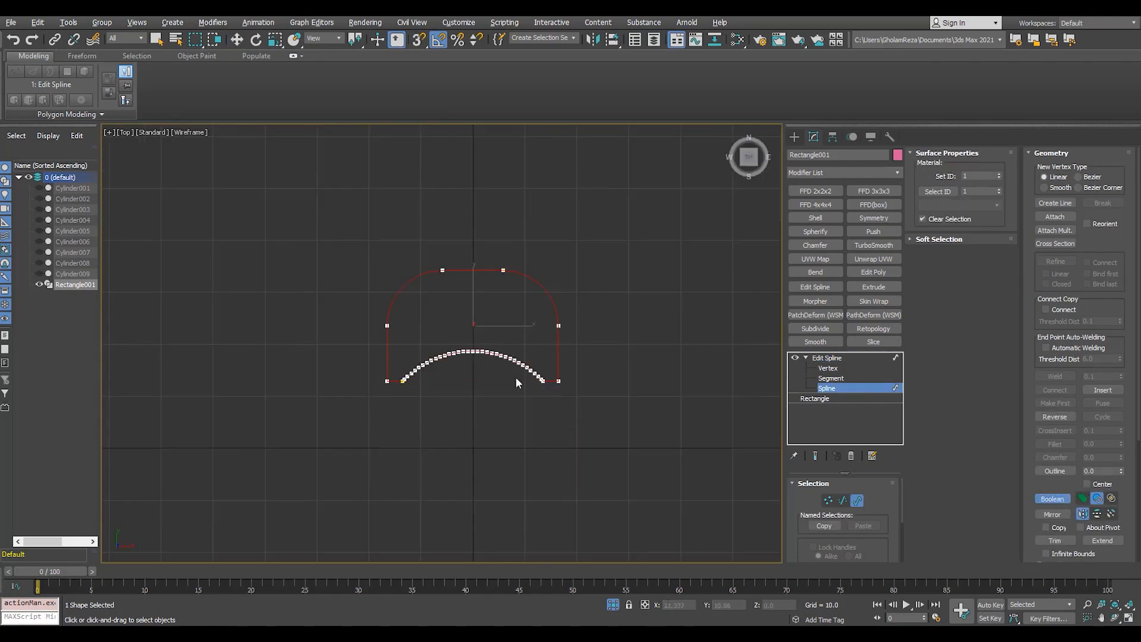
scroll(516, 378, up, 4)
key(alt+w)
key(alt+w)
End the isolation and extrude the concave profile by -22
key(alt+q)
alt+middle_drag(511, 380, 557, 364)
click(864, 358)
click(873, 287)
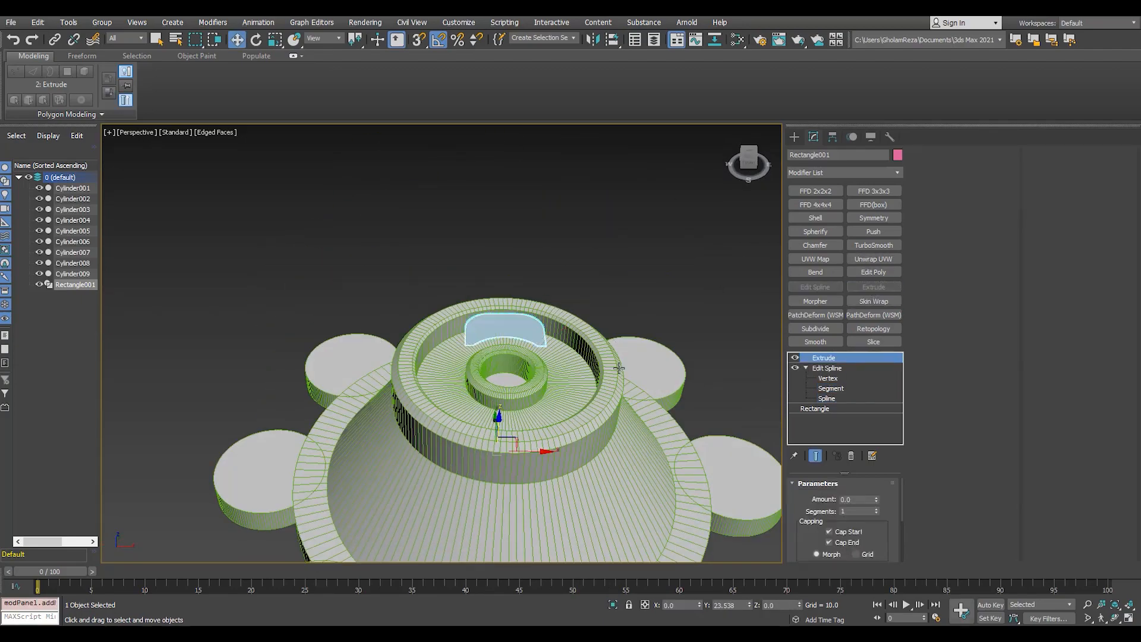
Align the extruded block's pivot to the centre of the hub
key(t)
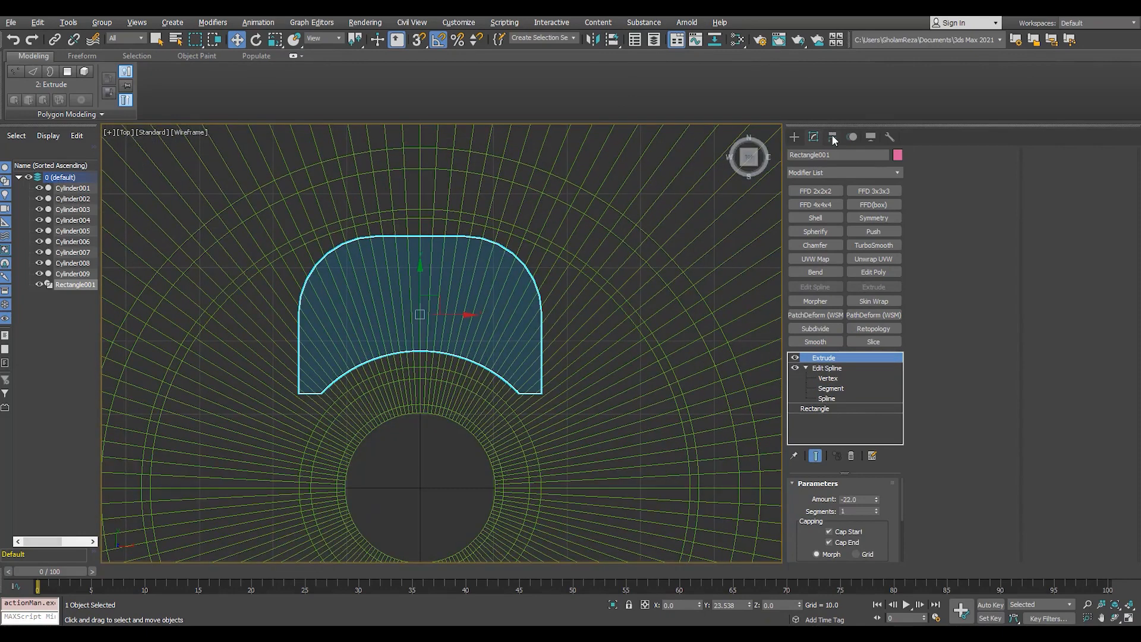
click(833, 138)
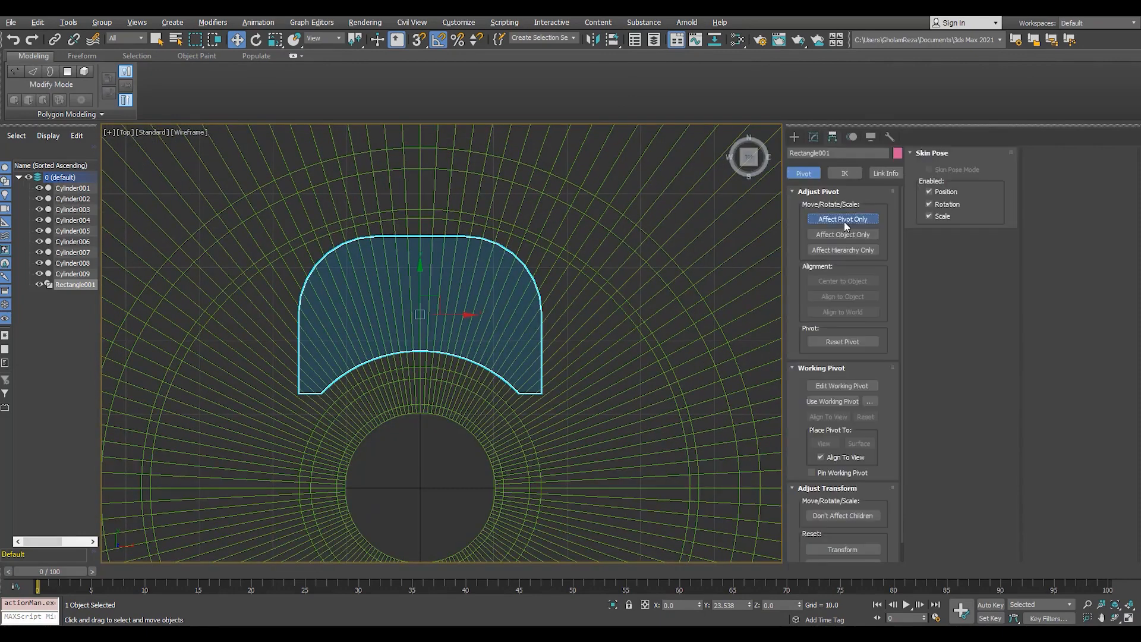
click(842, 220)
click(612, 40)
click(624, 172)
click(842, 220)
Rotate-clone the block by -120 degrees about the hub's centre, making two instances
scroll(471, 338, down, 3)
key(e)
drag(484, 387, 530, 446)
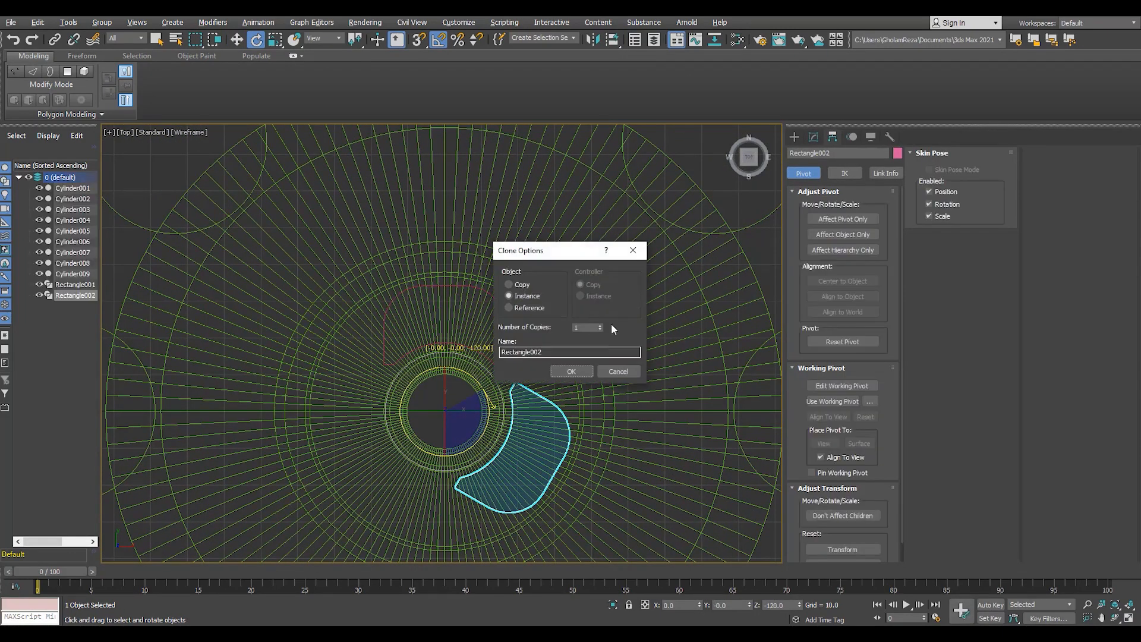
click(570, 371)
key(alt+w)
middle_click(618, 440)
key(alt+w)
scroll(594, 416, down, 4)
alt+middle_drag(594, 427, 595, 380)
scroll(594, 380, up, 3)
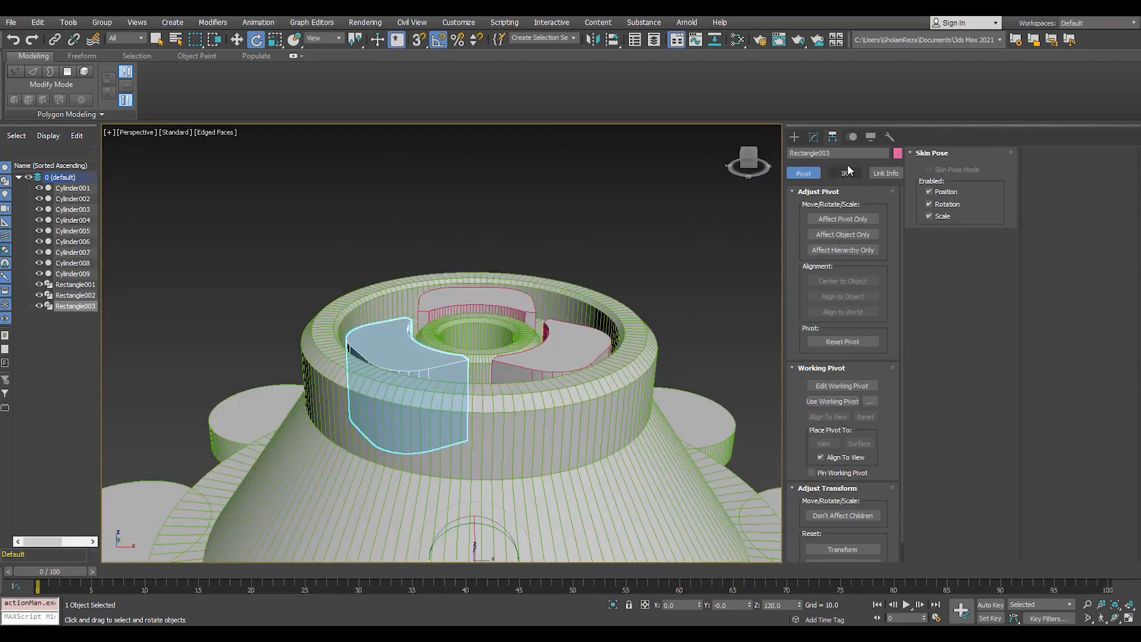
Add an Edit Poly modifier to one curved block and auto-smooth all its polygons at 45
click(813, 138)
click(874, 272)
key(4)
key(ctrl+a)
scroll(1072, 514, down, 2)
click(1055, 537)
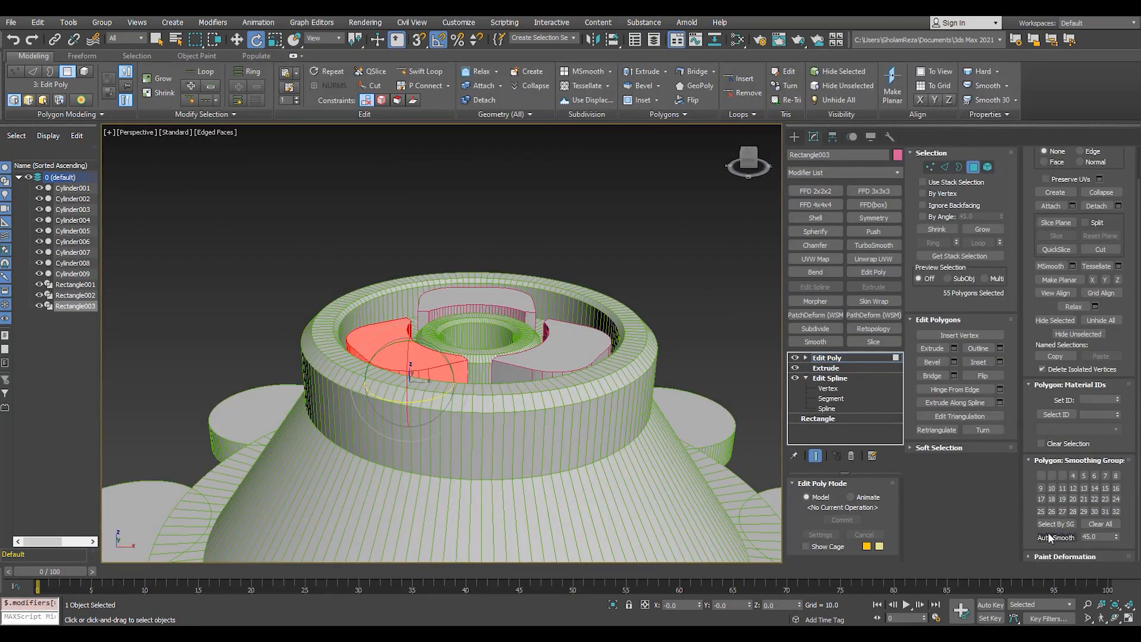
click(624, 235)
alt+middle_drag(595, 261, 450, 360)
scroll(450, 363, up, 3)
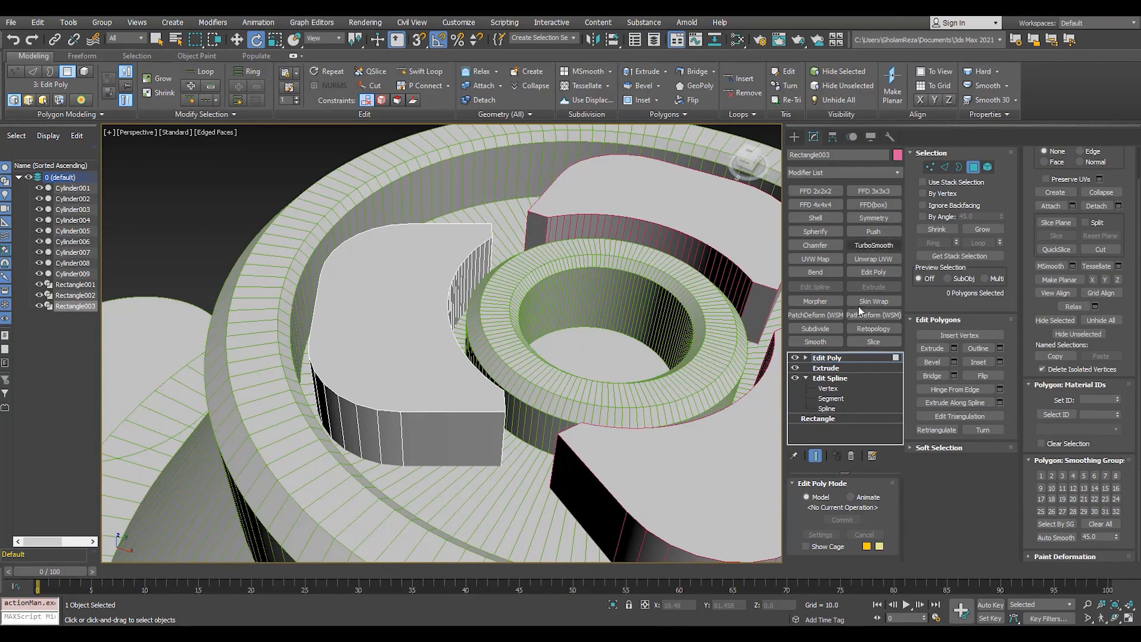
Try TurboSmooth on the curved block and delete it together with the Edit Poly modifier
click(844, 358)
click(873, 245)
click(854, 522)
alt+middle_drag(437, 397, 392, 377)
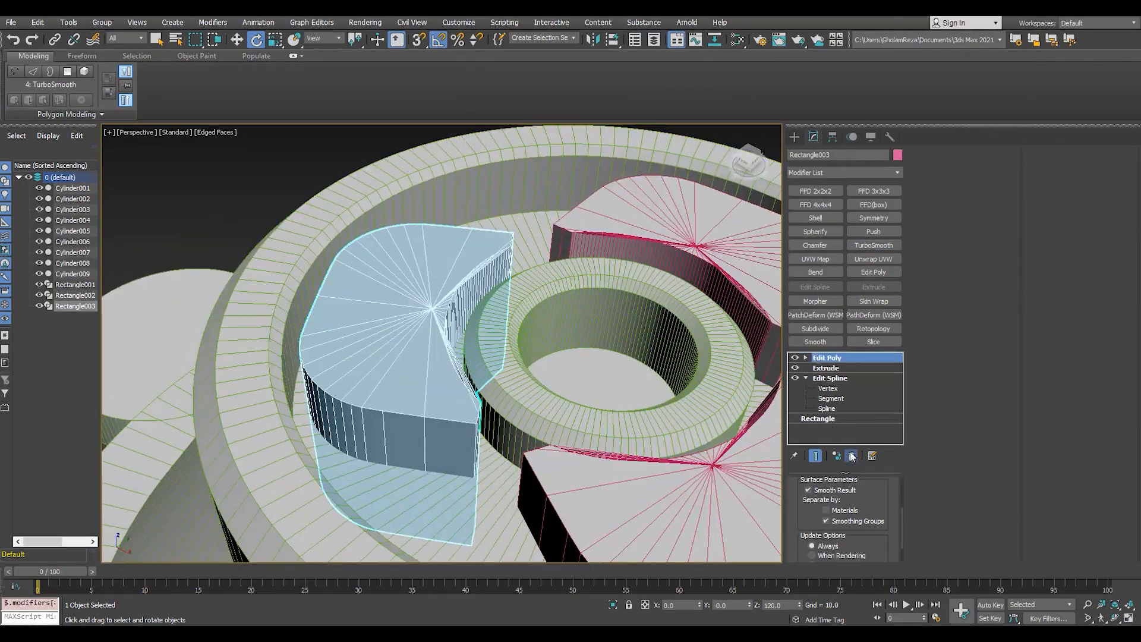
click(852, 455)
key(Return)
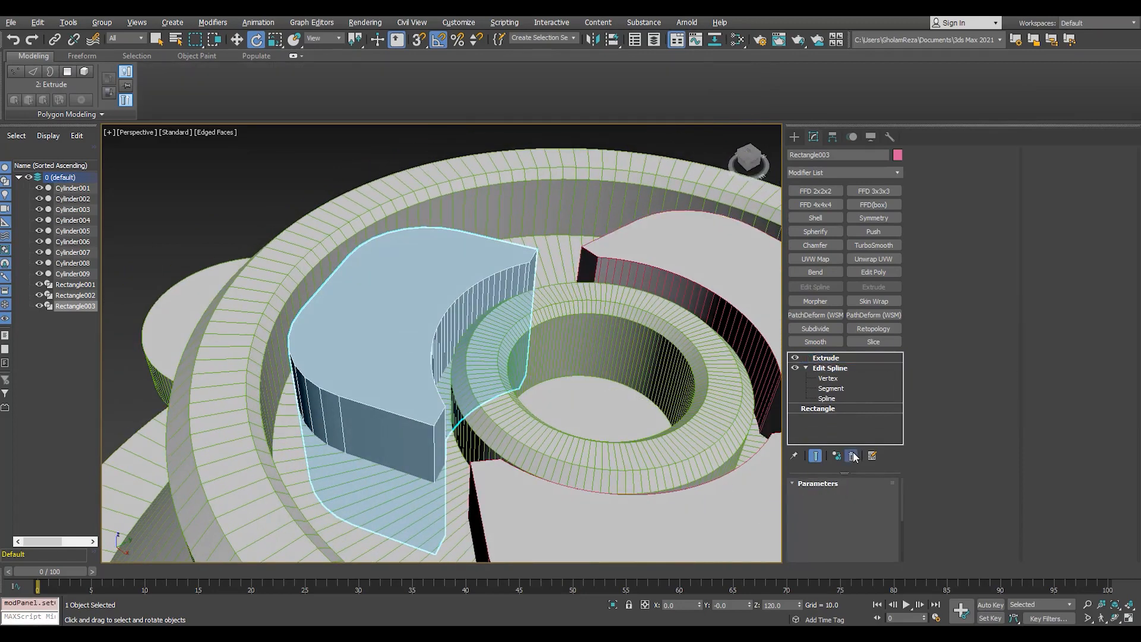
Increase the interpolation steps of the block's base rectangle, keeping the modifiers above it
click(818, 409)
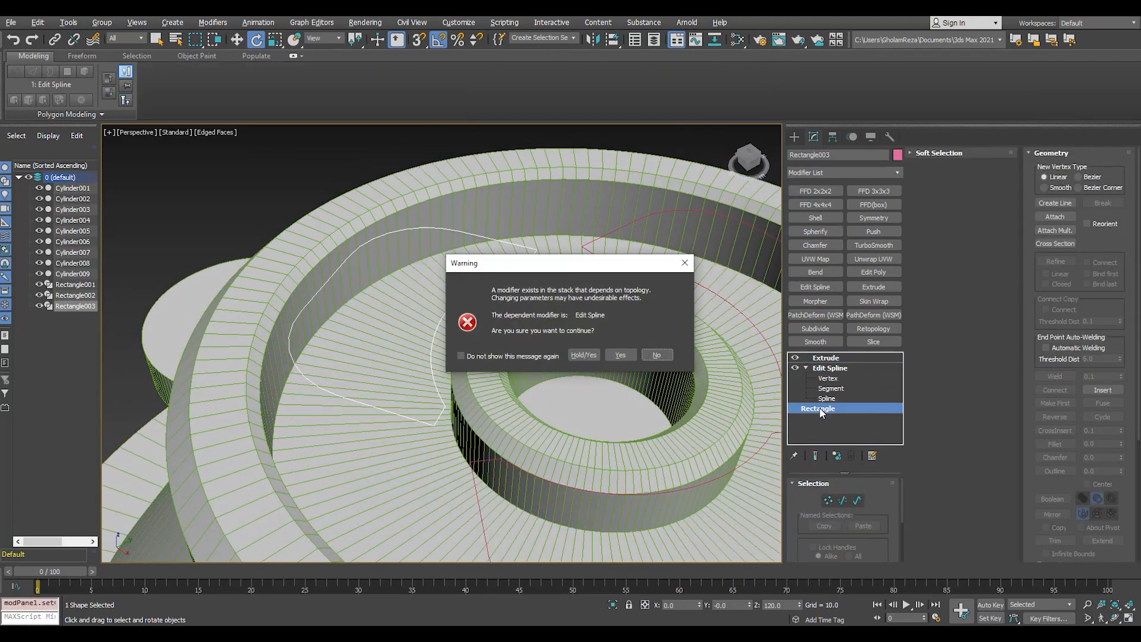
click(594, 354)
click(830, 500)
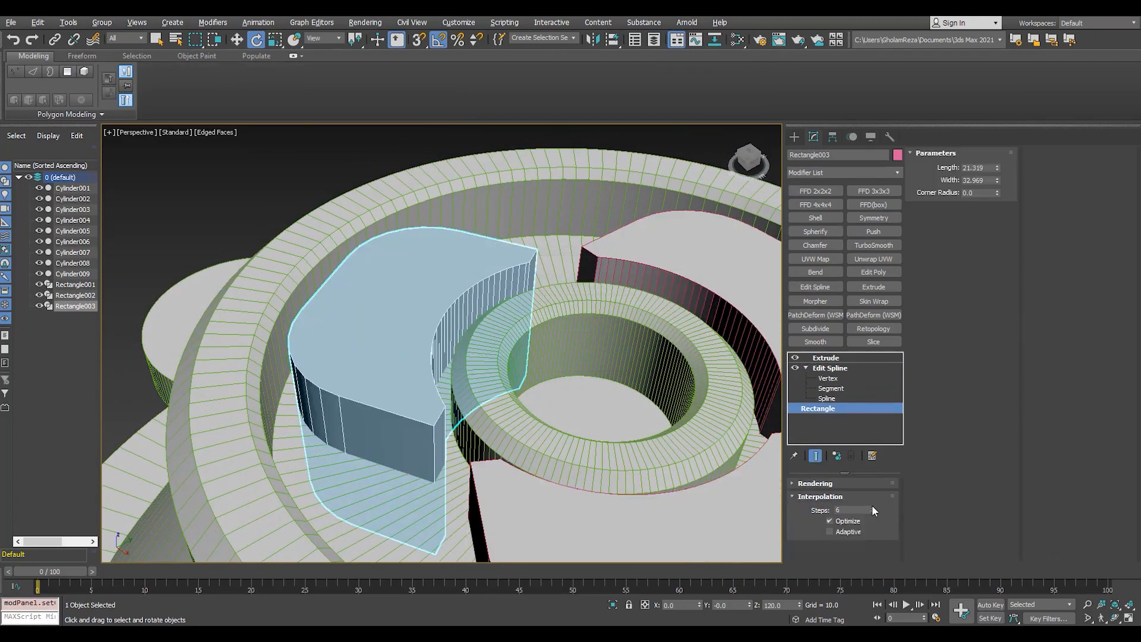
click(872, 508)
click(835, 358)
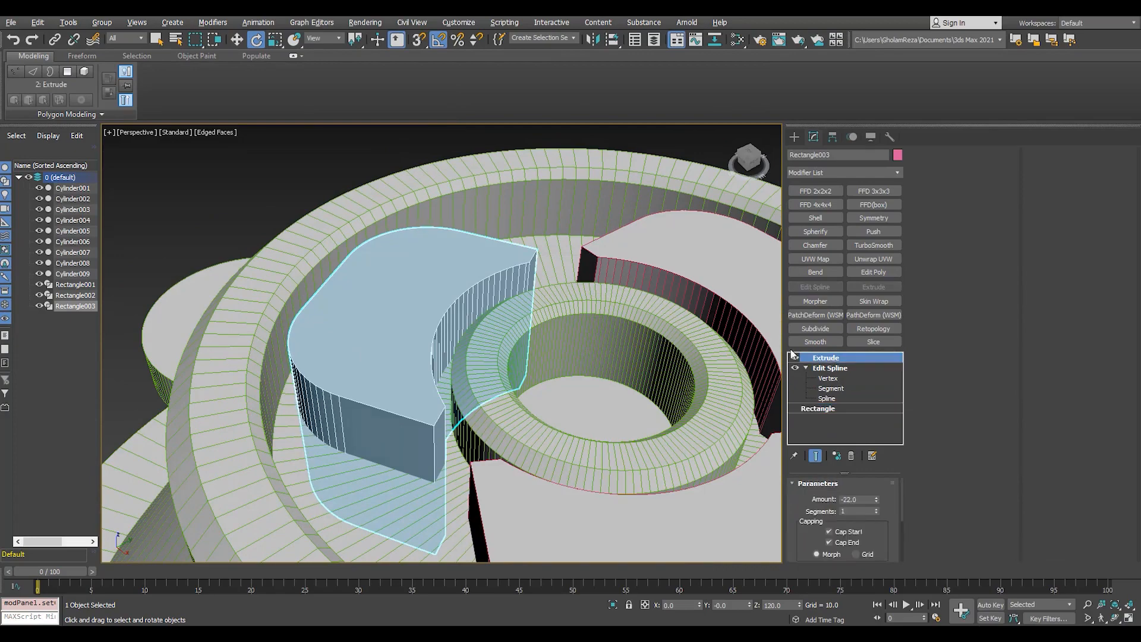
Add an Edit Poly modifier to the curved block and check the shading of its curved walls
mouse_move(505, 373)
alt+middle_down()
mouse_move(339, 373)
mouse_move(379, 425)
mouse_move(454, 245)
alt+middle_up()
scroll(379, 425, up, 4)
key(F4)
scroll(454, 246, down, 3)
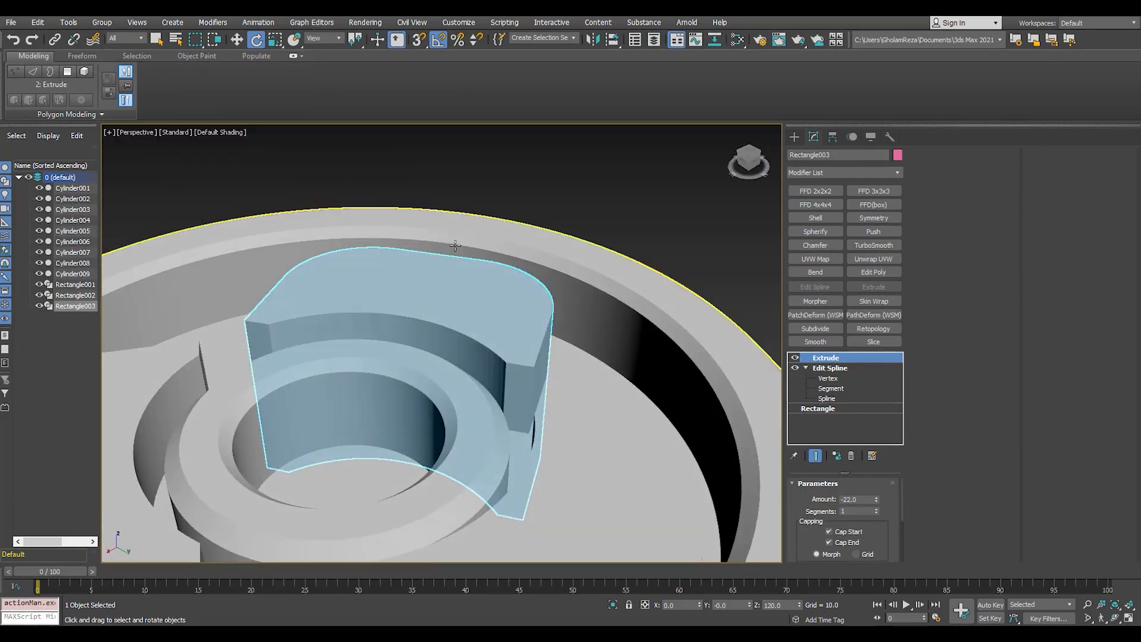
click(873, 272)
key(4)
click(540, 240)
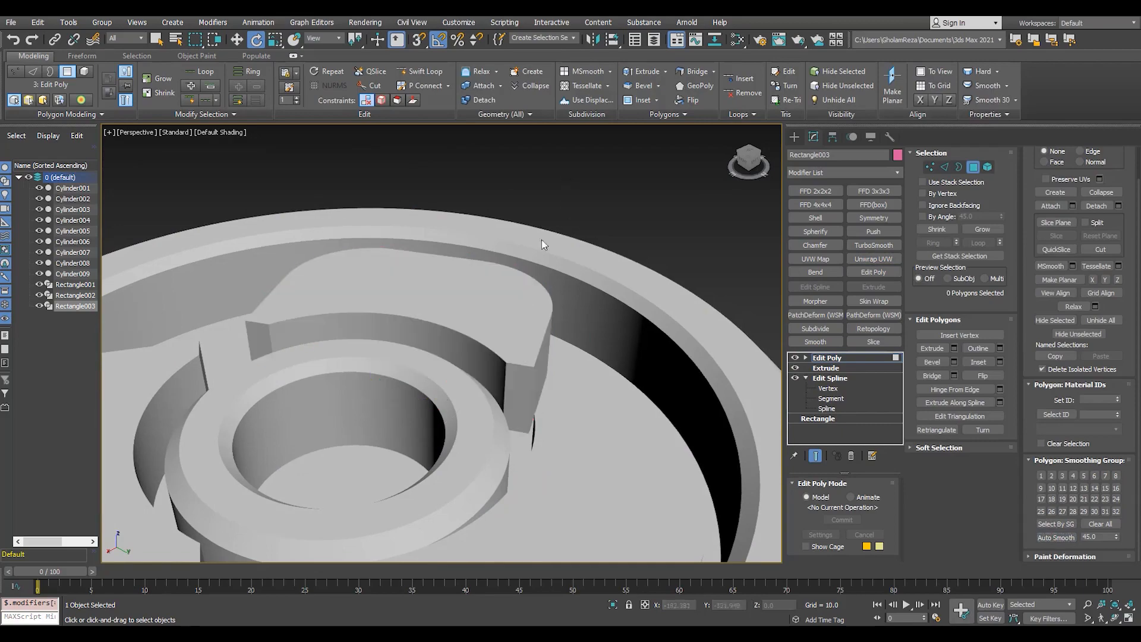
click(824, 359)
scroll(537, 332, down, 4)
alt+middle_drag(529, 334, 333, 376)
scroll(330, 377, up, 5)
key(F4)
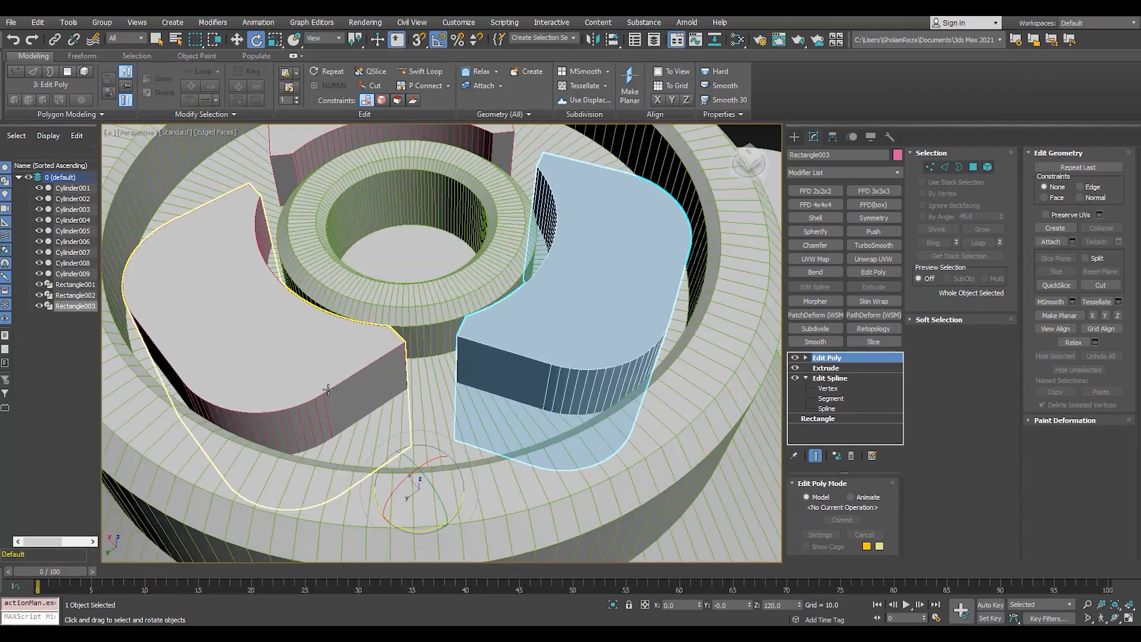
key(F4)
scroll(333, 380, down, 6)
alt+middle_drag(413, 364, 420, 313)
Draw a box in the top view over the conical wall, between the neck and the nearest outer disc
click(476, 466)
key(t)
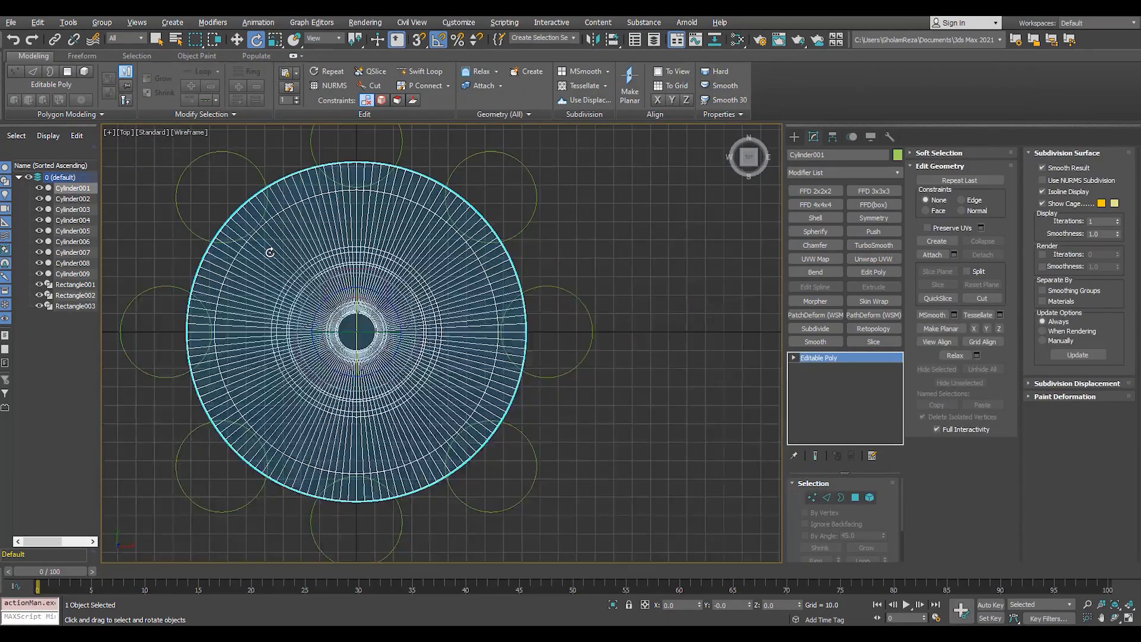
click(794, 137)
click(820, 208)
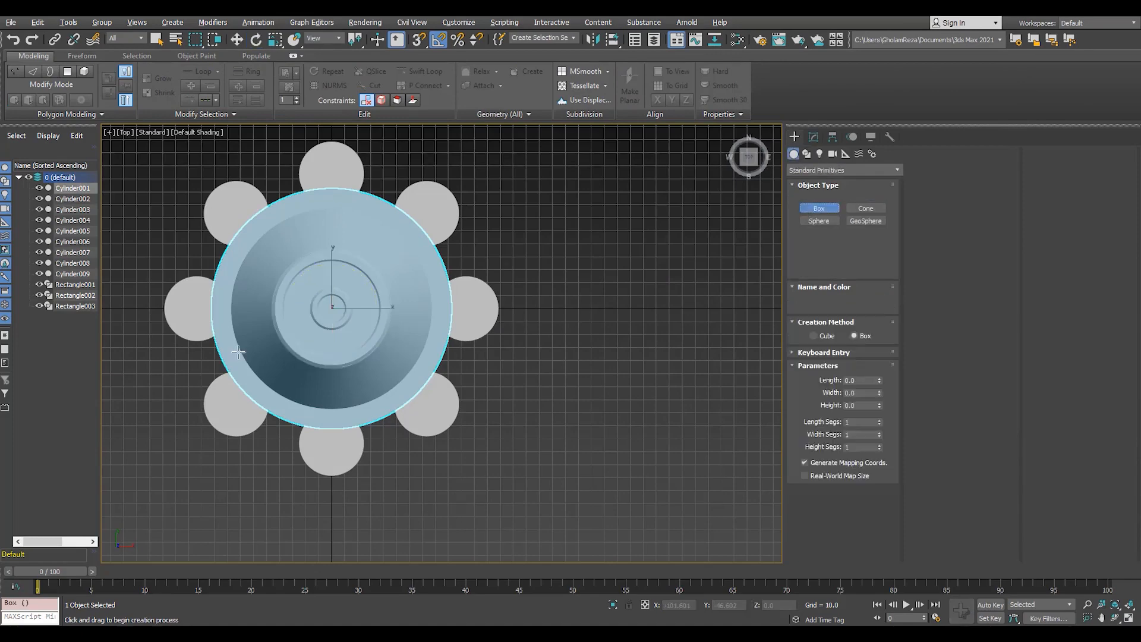
key(F4)
scroll(369, 457, up, 3)
drag(355, 463, 392, 397)
click(384, 425)
right_click(373, 410)
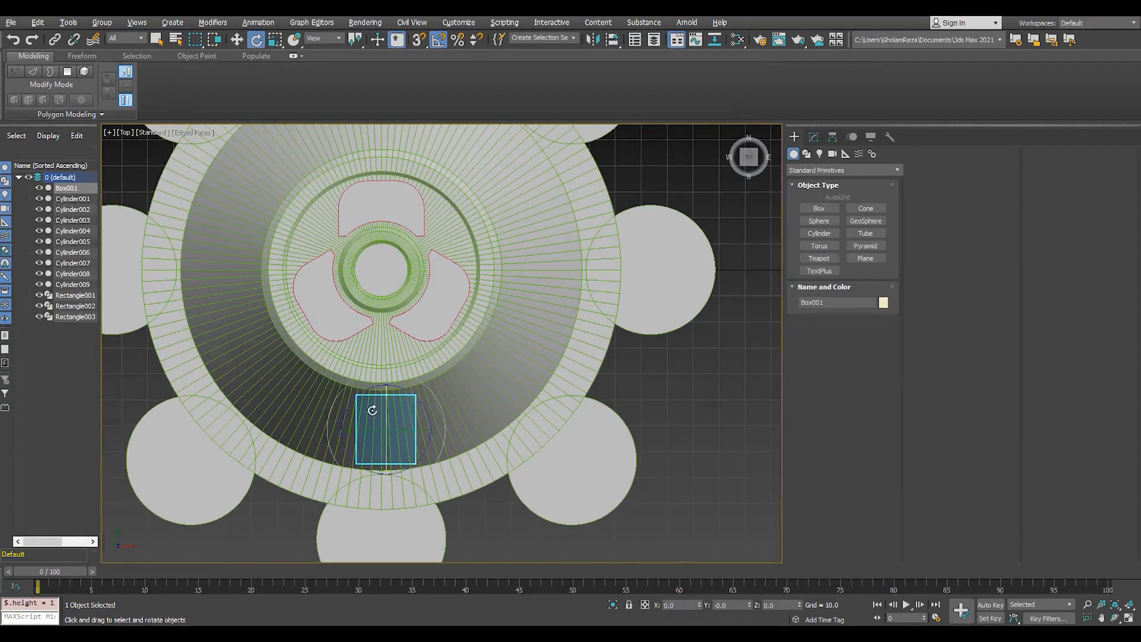
Snap the box to X 0 so it lines up with the hub's centre
key(F3)
scroll(360, 423, up, 2)
key(w)
key(s)
drag(421, 432, 390, 208)
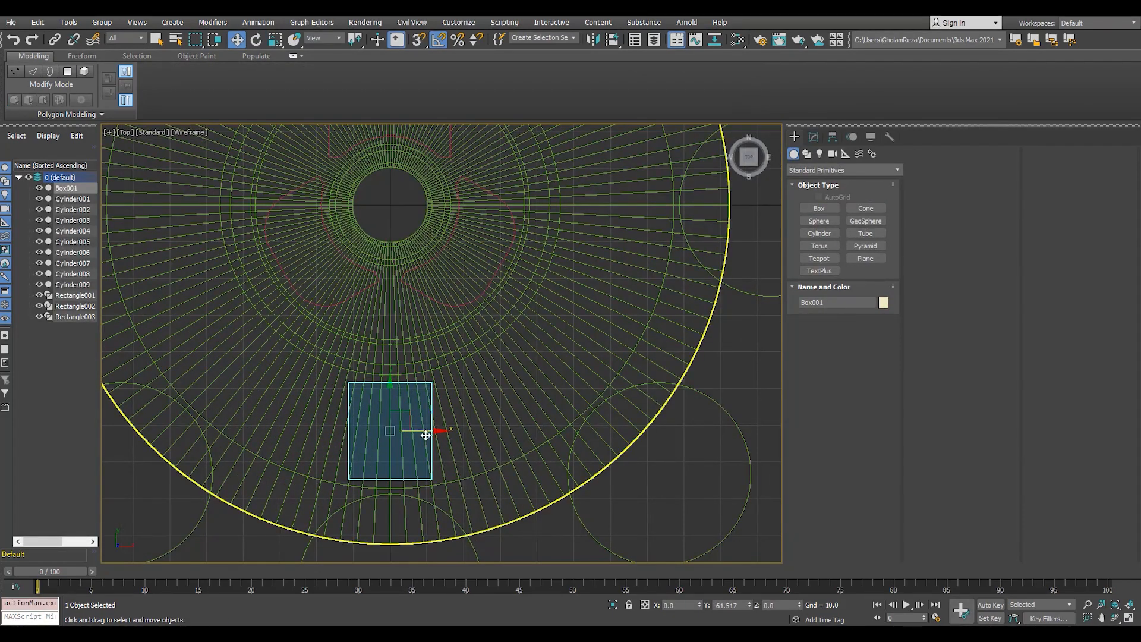
middle_drag(426, 435, 433, 408)
Convert the box to an Editable Poly and scale its outer vertices wider along X into a trapezoid
key(1)
right_click(805, 358)
click(838, 443)
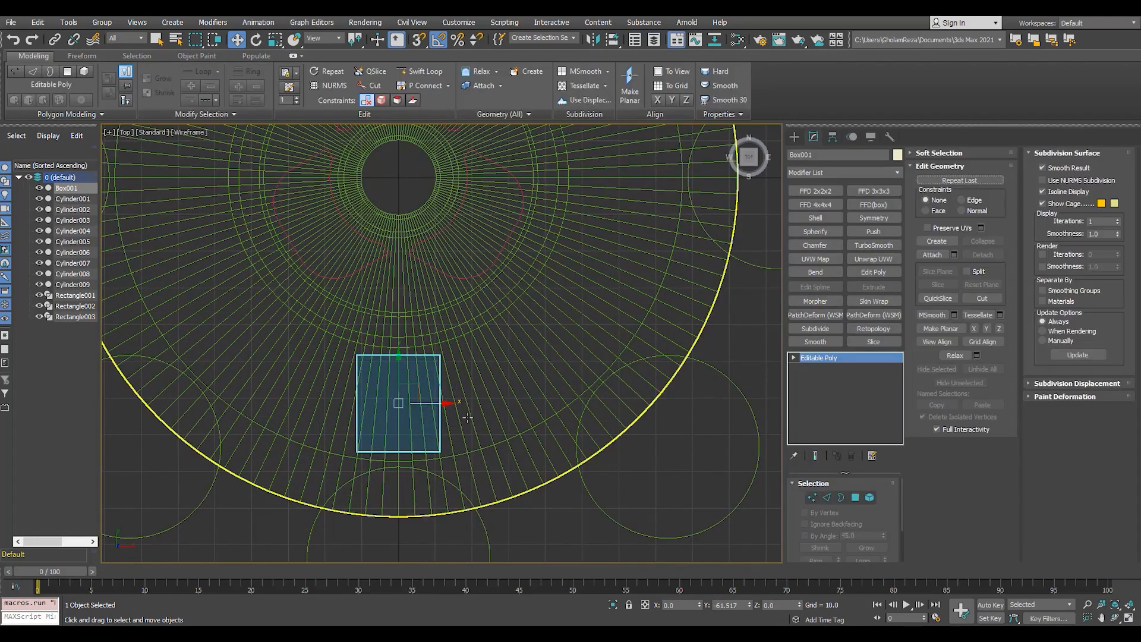
key(1)
drag(508, 423, 339, 483)
scroll(385, 480, up, 5)
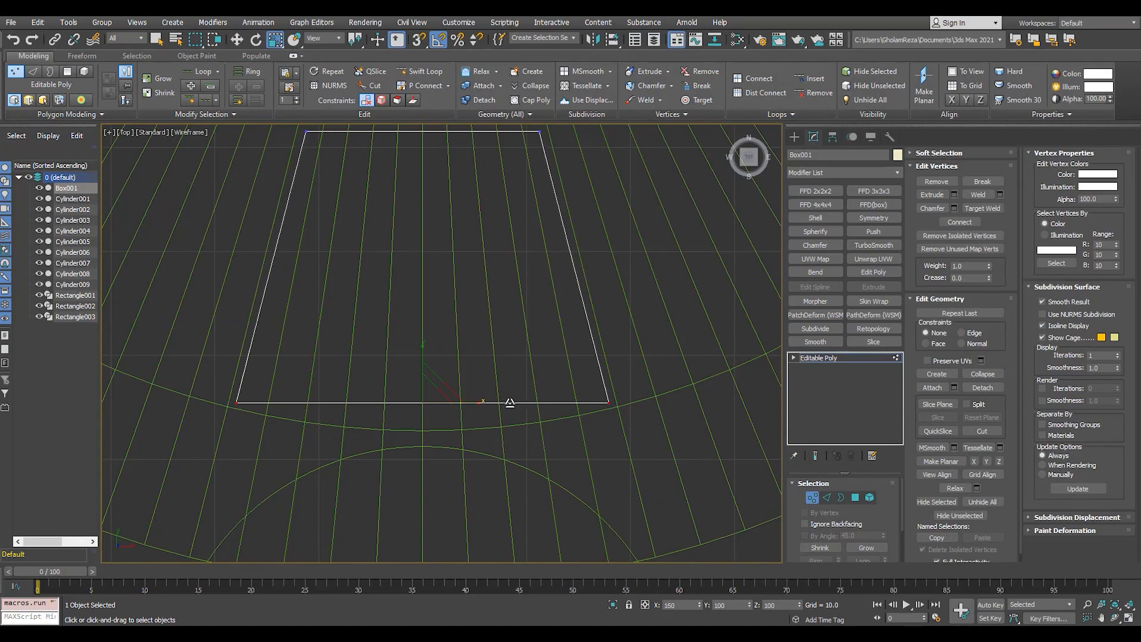
scroll(509, 374, down, 2)
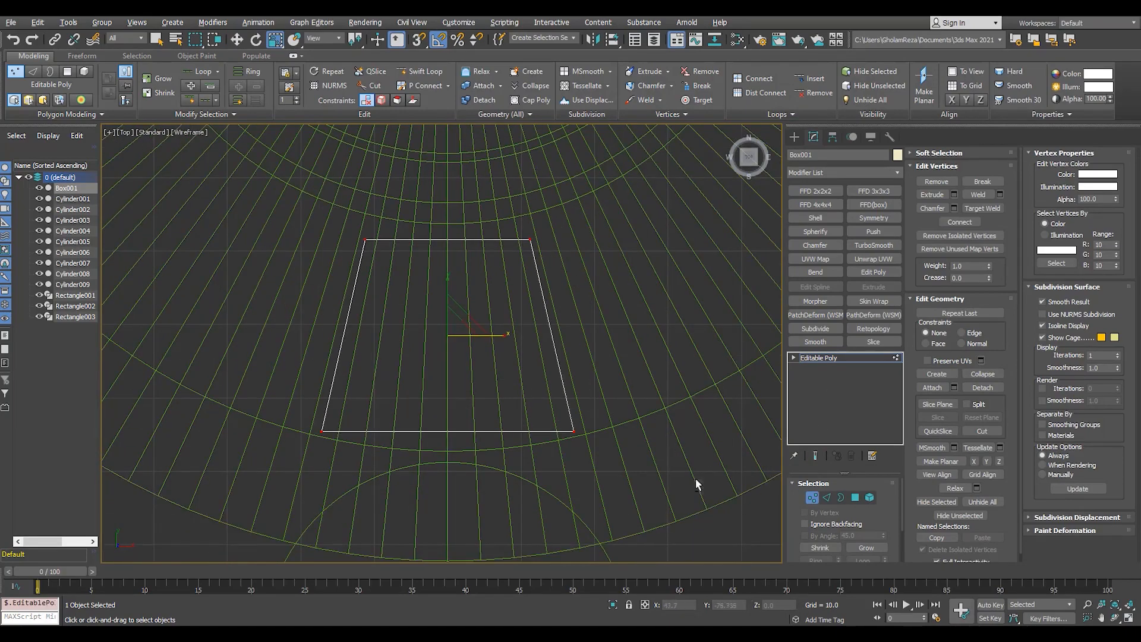
Raise the box's top polygon vertically to about Z 73, near the neck's upper rim
key(p)
scroll(569, 479, up, 4)
key(F3)
key(2)
click(421, 349)
key(alt+r)
alt+middle_drag(423, 349, 521, 361)
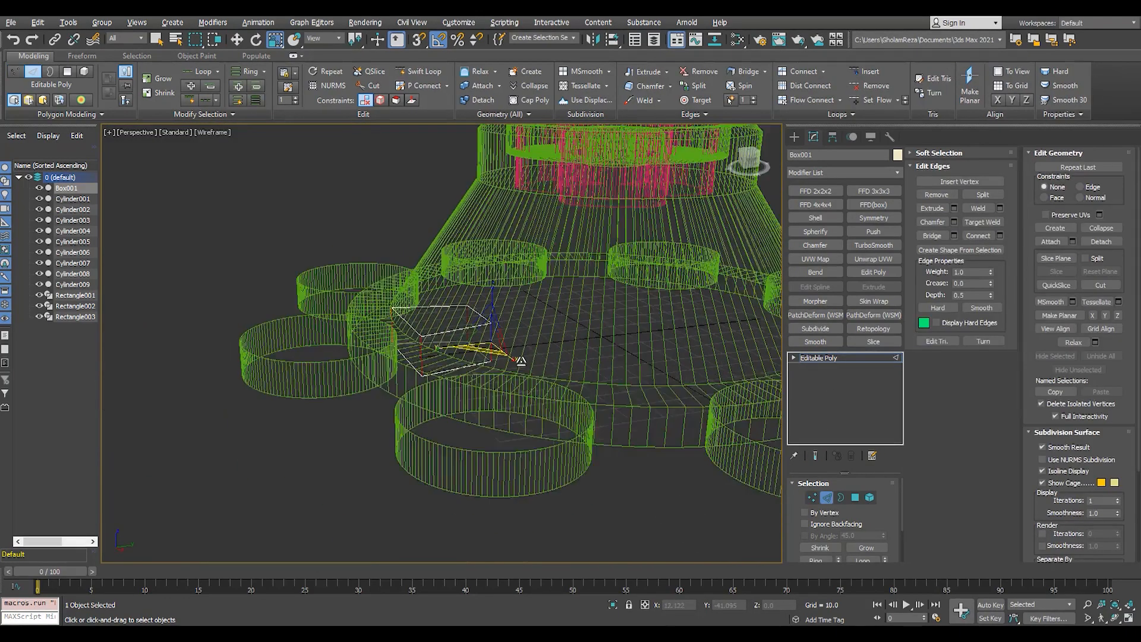
scroll(521, 360, down, 4)
key(4)
key(F3)
key(w)
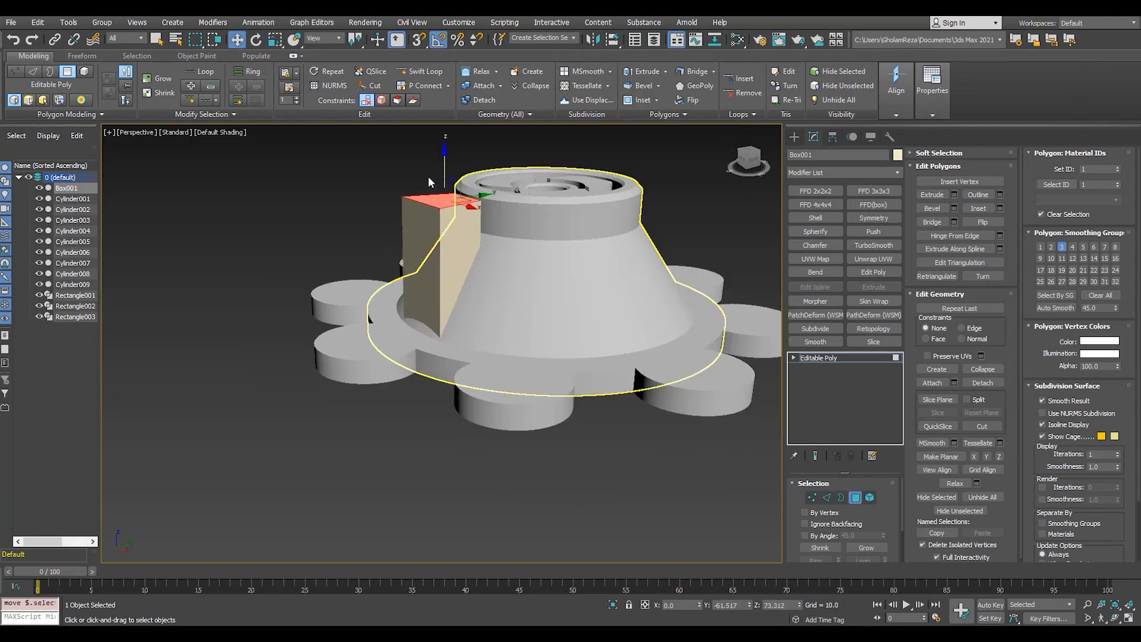
Scale the box's outer vertices along X in the top view to adjust the trapezoid's wide end
key(t)
key(F3)
key(1)
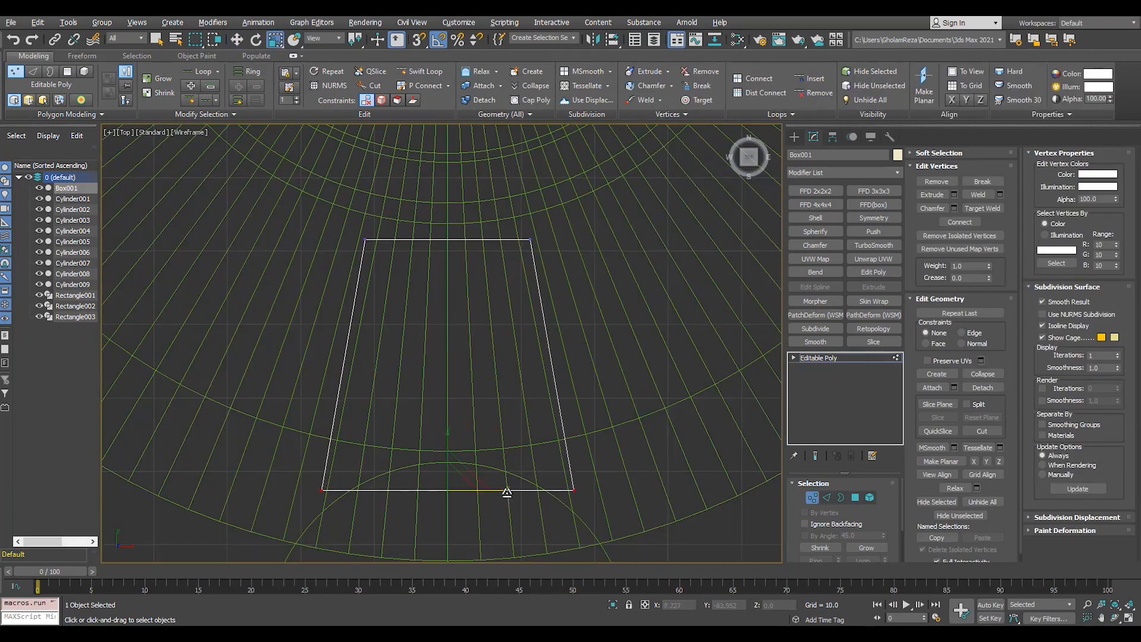
key(p)
key(F3)
Chamfer the box's four vertical edges by about 5.5 with 4 segments
scroll(425, 292, up, 3)
key(2)
key(F4)
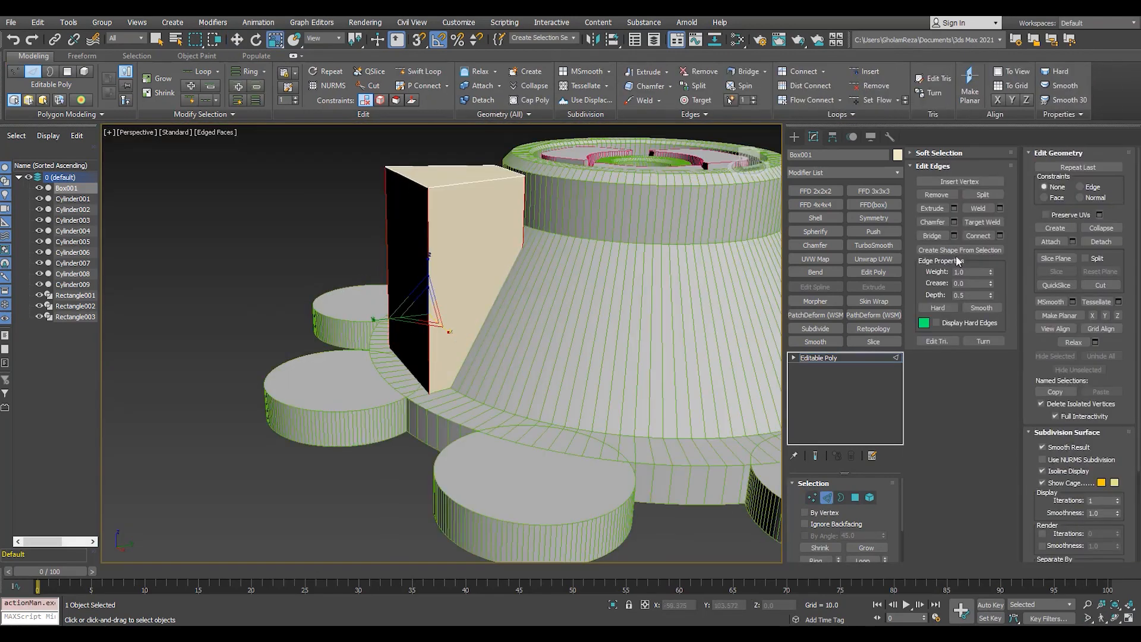
click(955, 222)
alt+middle_drag(475, 309, 520, 333)
drag(450, 366, 424, 114)
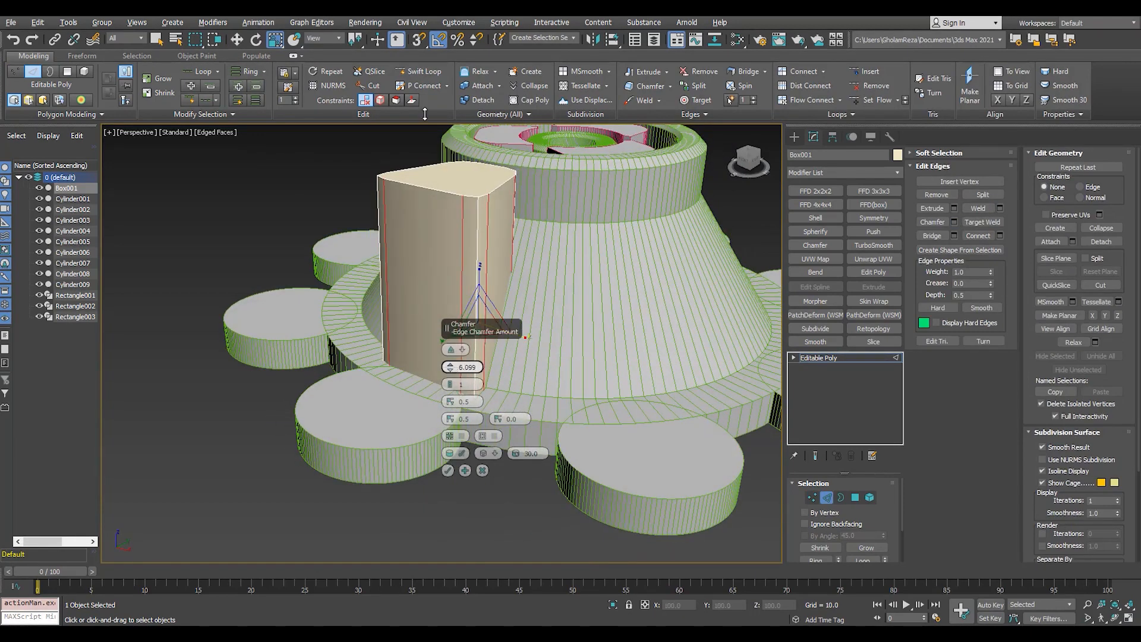
click(450, 382)
click(449, 382)
click(450, 381)
scroll(478, 193, up, 3)
middle_drag(478, 194, 443, 232)
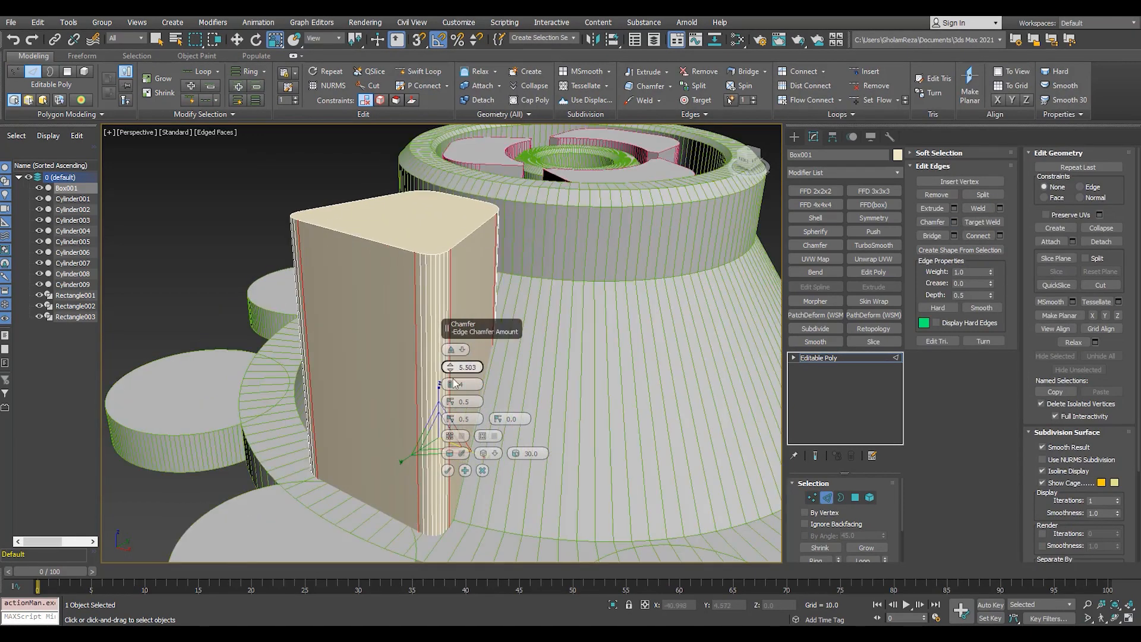
click(447, 471)
Auto-smooth all of the box's polygons with a threshold of 45
key(4)
key(ctrl+a)
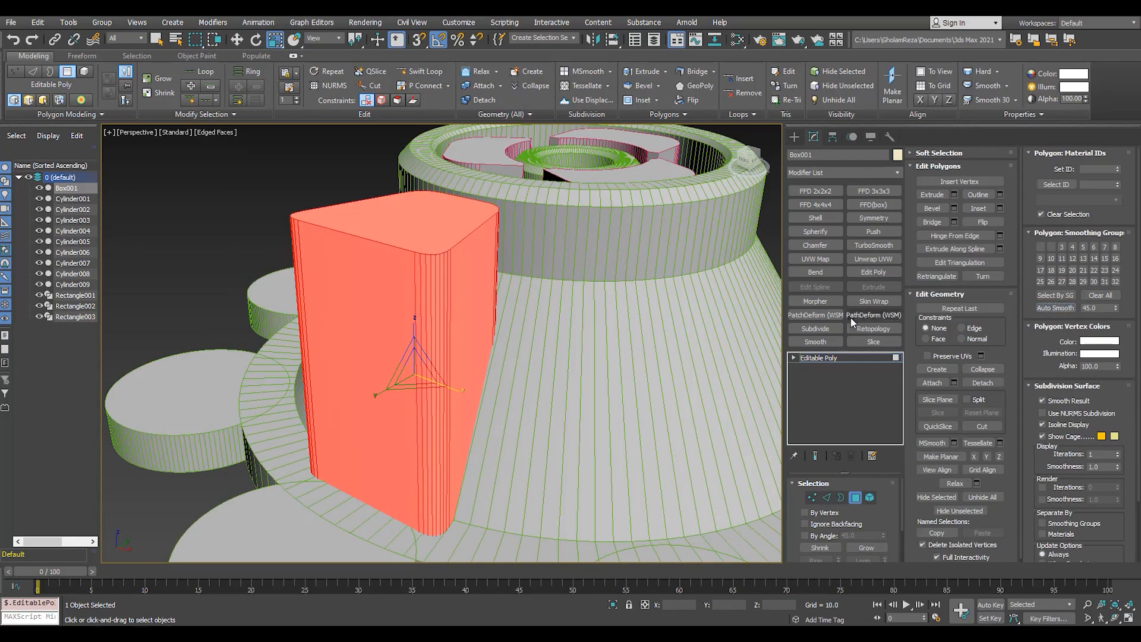
click(833, 358)
Move only the box's pivot to the origin at the hub's centre
alt+middle_drag(404, 214, 326, 239)
scroll(327, 239, down, 4)
key(t)
scroll(421, 325, up, 3)
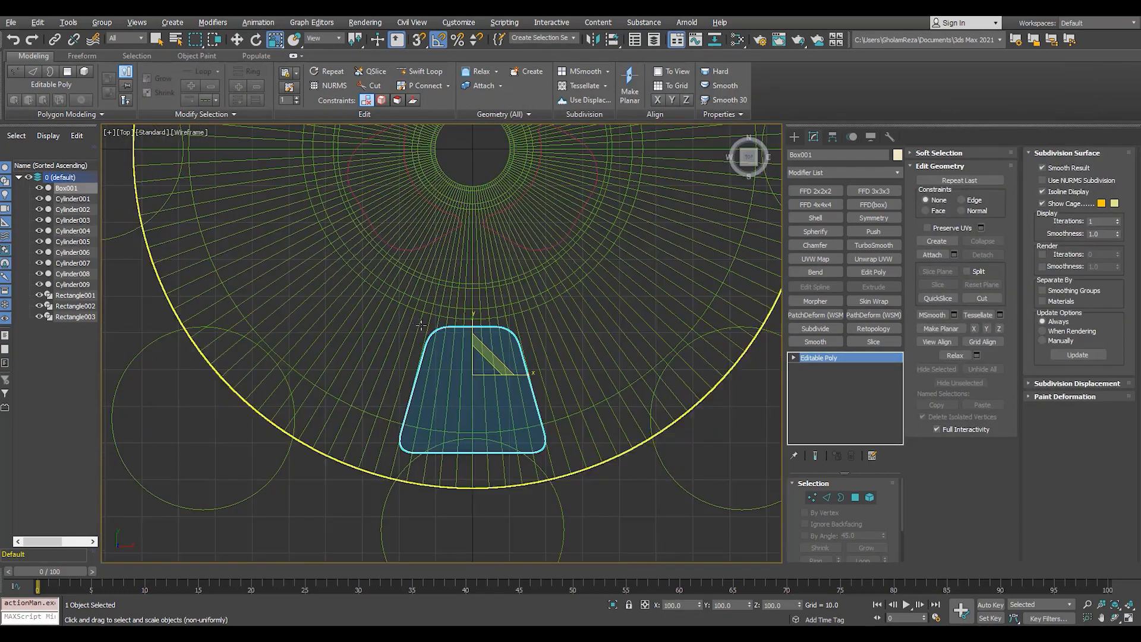
click(833, 137)
click(842, 219)
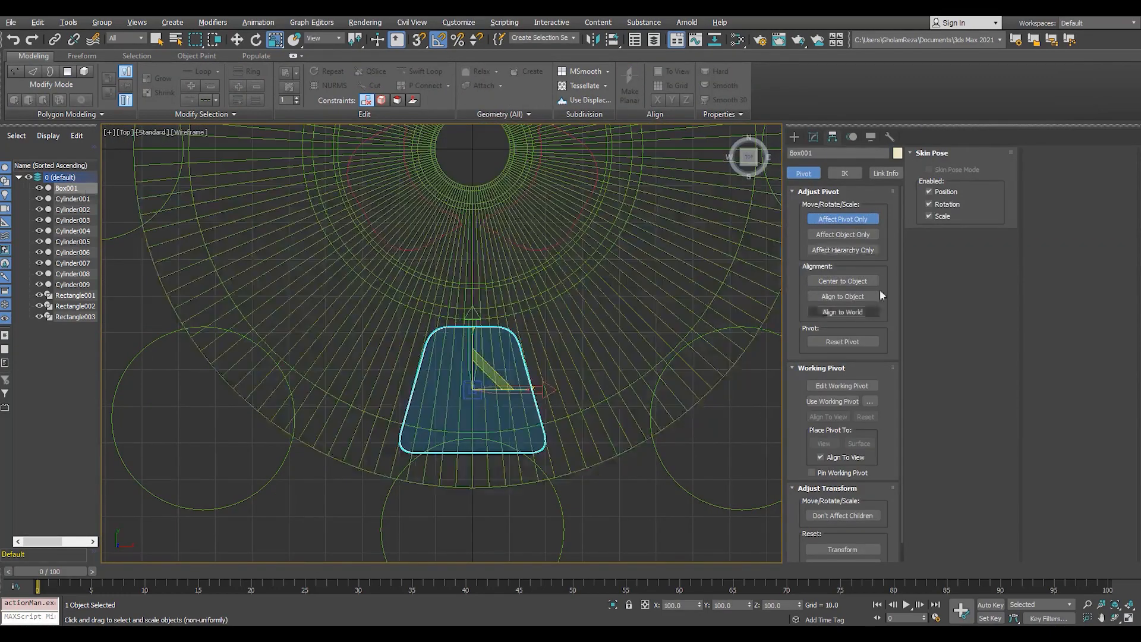
key(w)
right_click(749, 605)
click(842, 219)
Rotate-copy the box around the hub in 45° steps as seven instances
scroll(452, 483, down, 3)
key(e)
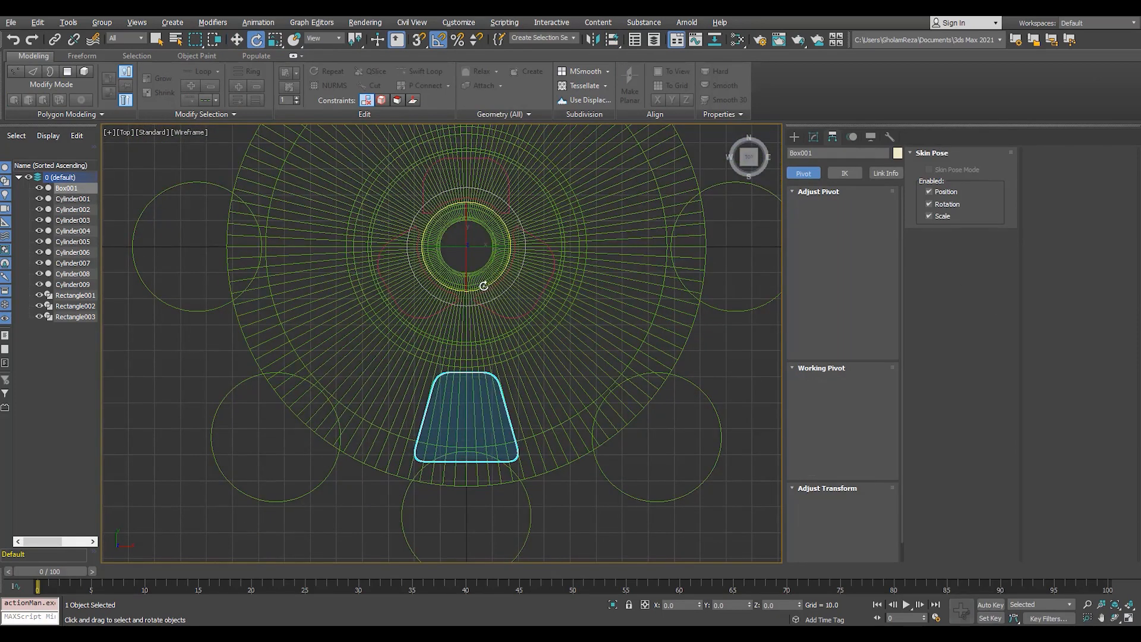
drag(483, 286, 456, 292)
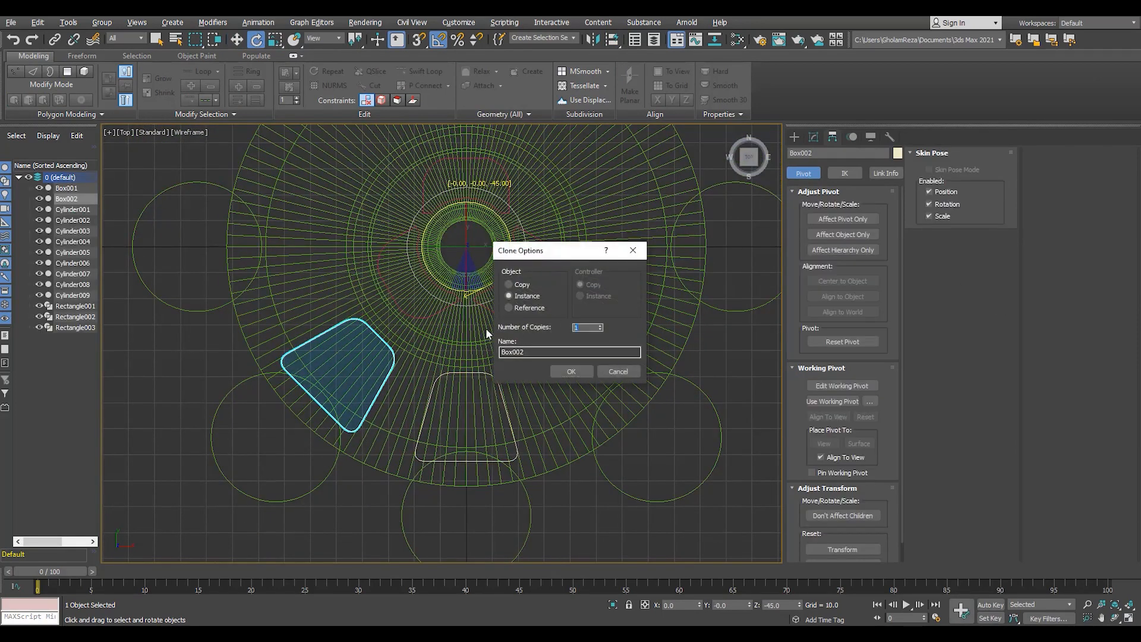
click(571, 372)
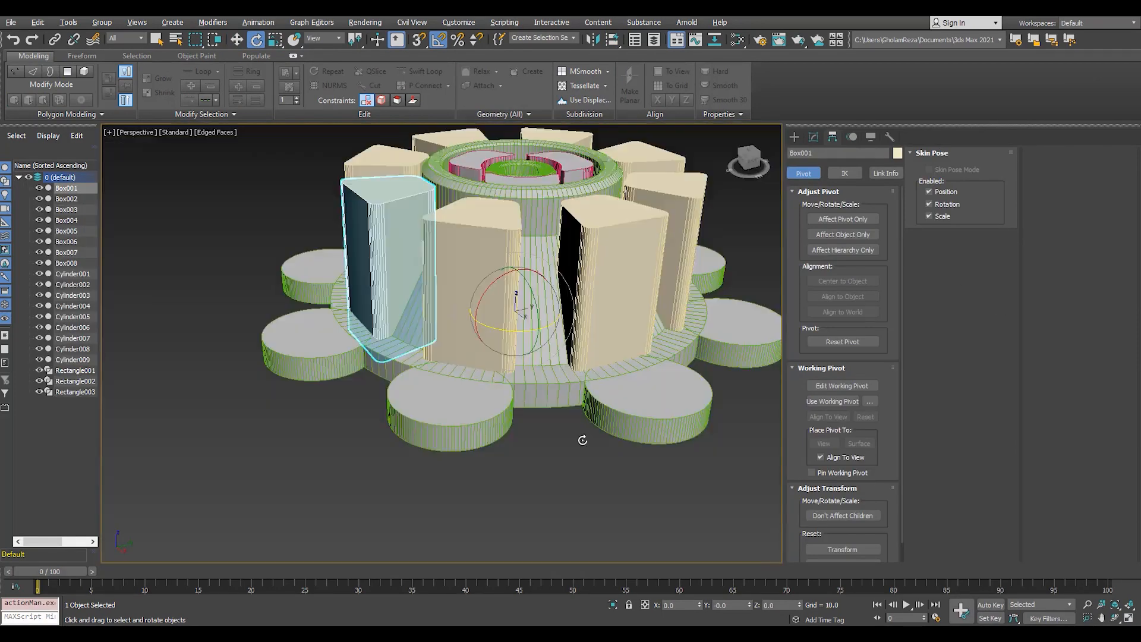
Rotate the box's geometry at element level so all eight instanced blocks lean outward at the top
click(814, 137)
middle_drag(509, 307, 518, 315)
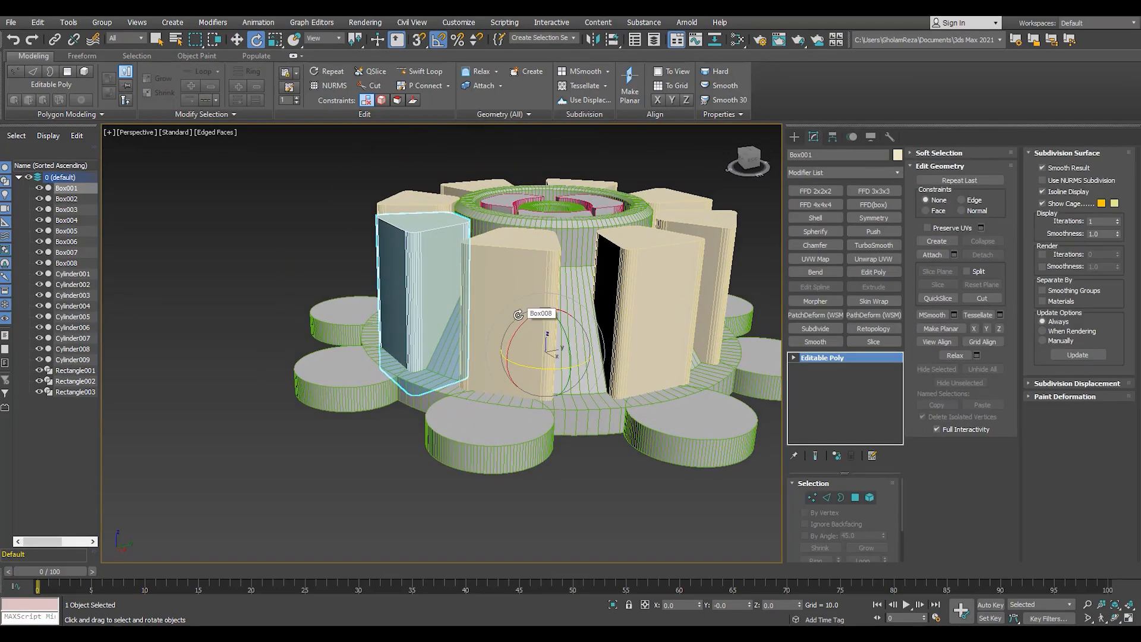
key(5)
click(426, 262)
alt+middle_drag(405, 262, 581, 421)
click(582, 421)
scroll(581, 421, up, 3)
key(5)
scroll(570, 372, down, 4)
alt+middle_drag(570, 372, 535, 381)
Draw a small cylinder of about radius 5.71 and height 11.8 in the top view near the base rim between two blocks
key(alt+w)
middle_click(383, 315)
key(alt+w)
scroll(320, 276, down, 2)
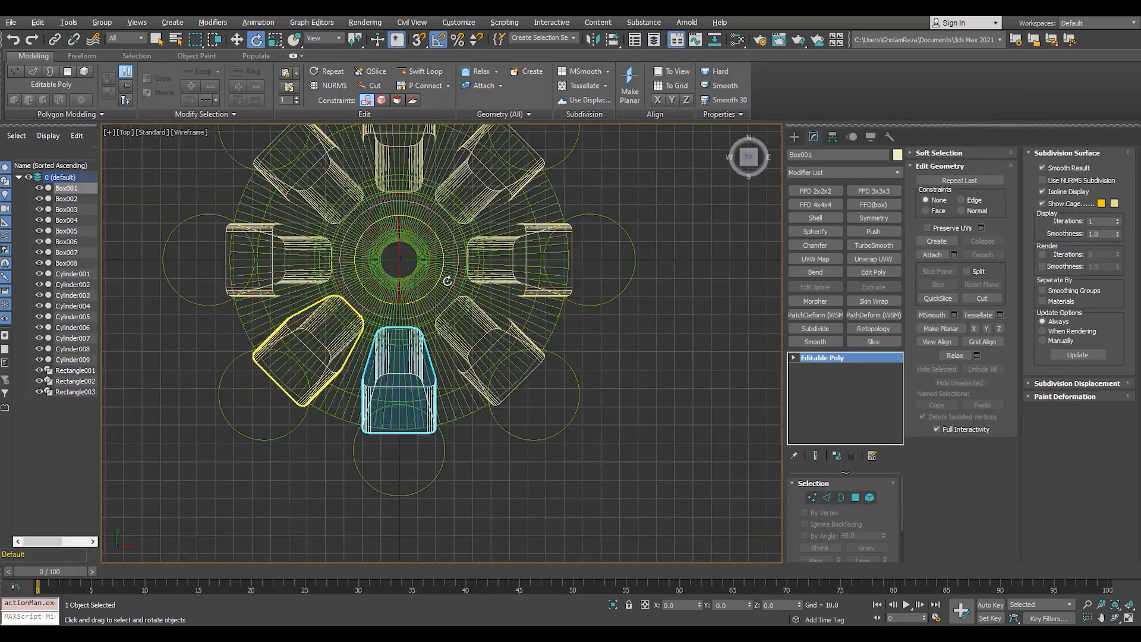
middle_drag(466, 305, 566, 281)
click(794, 137)
click(833, 233)
scroll(447, 385, up, 5)
drag(381, 351, 413, 402)
click(408, 285)
Move the small cylinder along Y onto the base rim between two outer discs
key(w)
drag(394, 334, 394, 324)
key(alt+w)
middle_click(475, 386)
key(alt+w)
alt+middle_drag(324, 368, 370, 321)
scroll(370, 321, up, 5)
Examine the vertices and side edges of the outer disc beside the small cylinder
click(813, 137)
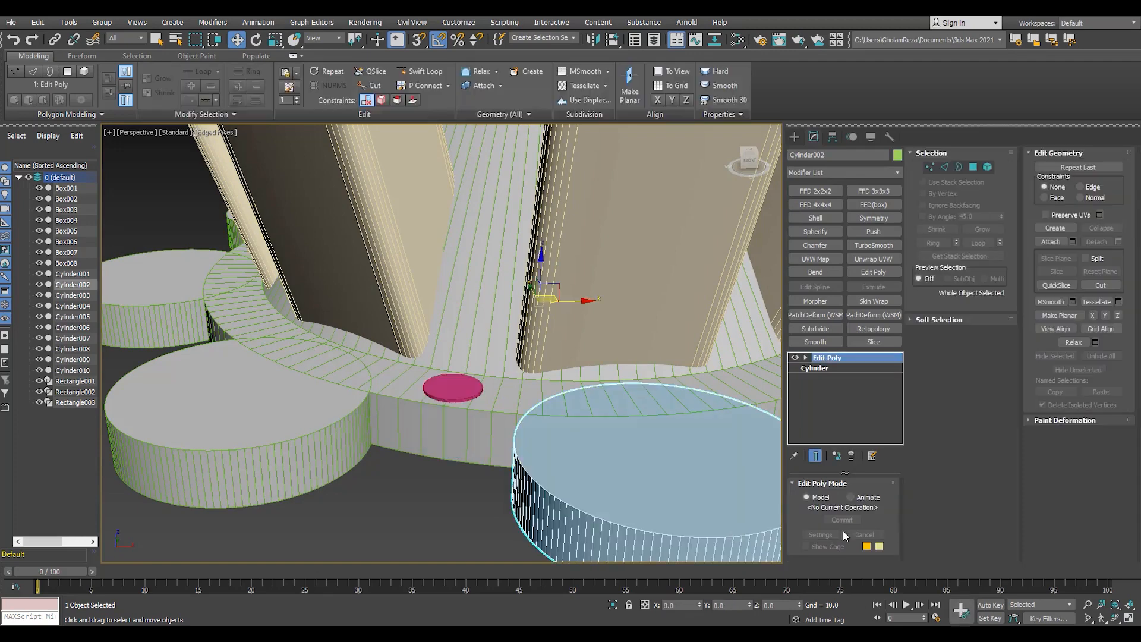
scroll(440, 344, down, 3)
key(alt+w)
key(alt+w)
scroll(319, 252, down, 4)
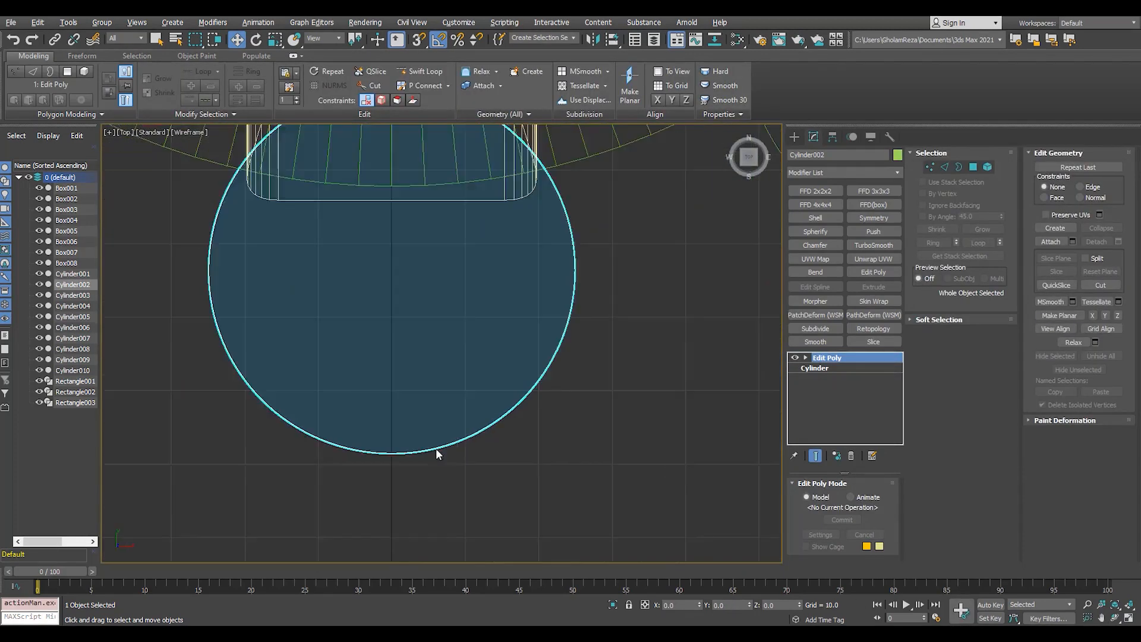
scroll(410, 460, up, 6)
key(1)
key(alt+w)
key(alt+w)
scroll(618, 463, up, 5)
key(2)
click(627, 442)
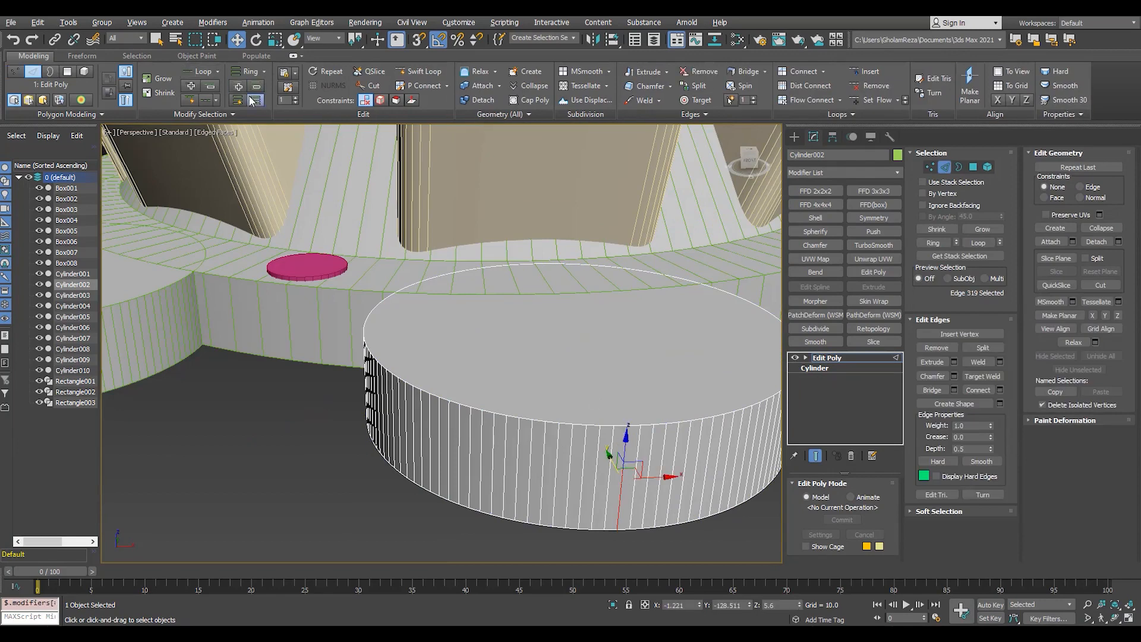
key(alt+r)
click(527, 416)
scroll(572, 442, down, 4)
alt+middle_drag(572, 442, 597, 433)
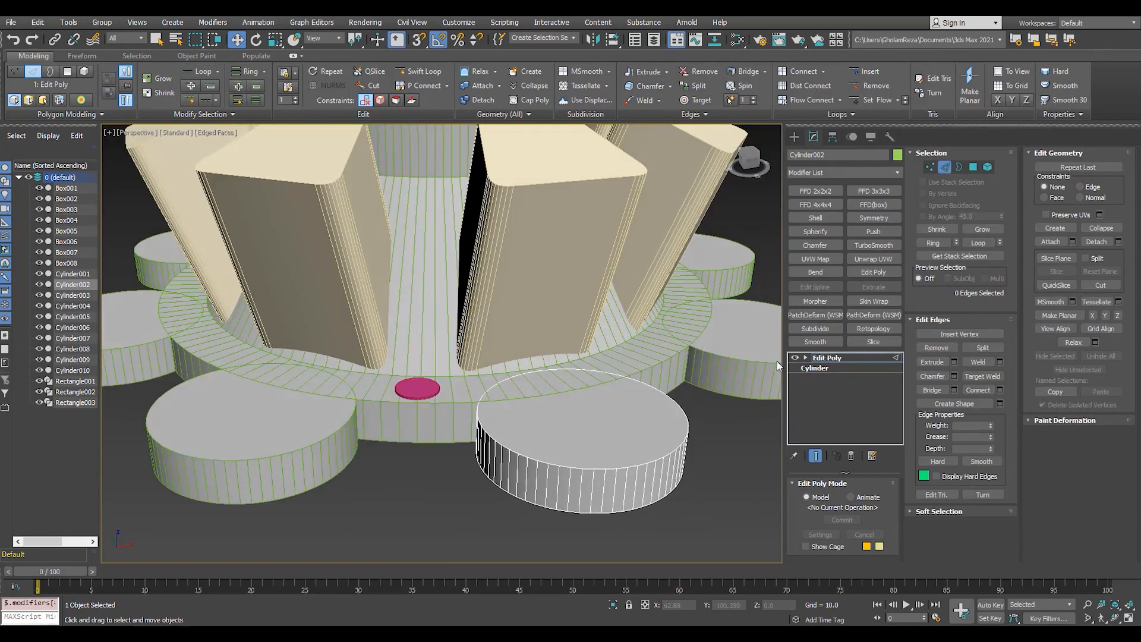
click(827, 357)
Raise the small cylinder to about Z 5.23 so it stands above the base rim
scroll(417, 390, up, 5)
click(484, 357)
alt+middle_drag(484, 357, 455, 364)
drag(491, 404, 491, 361)
scroll(491, 361, down, 5)
alt+middle_drag(491, 361, 485, 372)
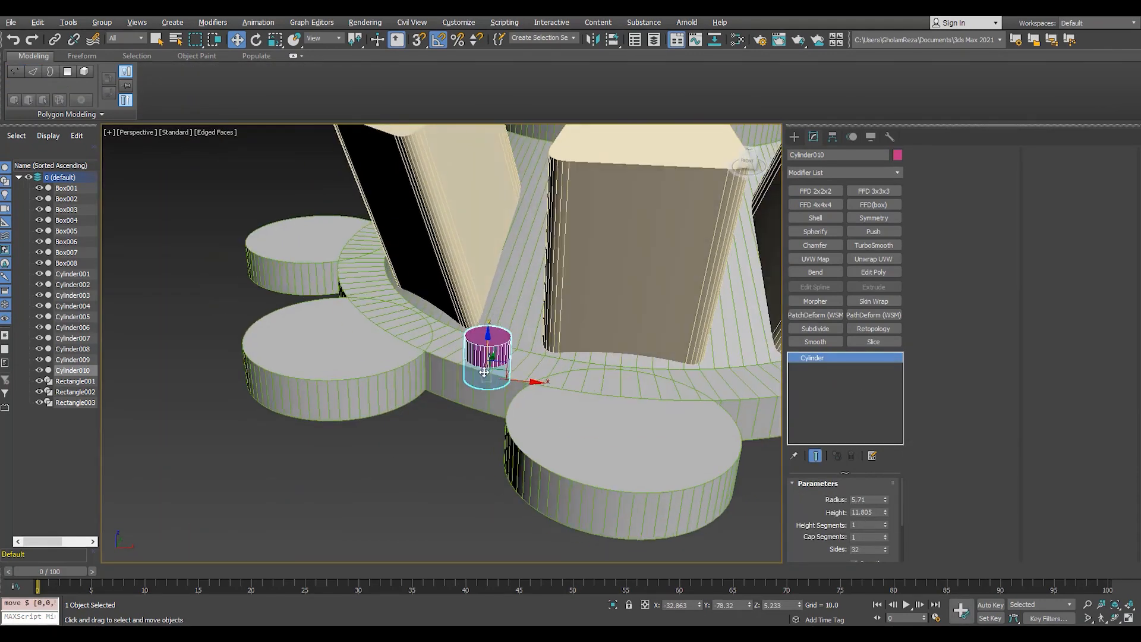
Chamfer the edge loop around the hub's base rim by about 5.8 with 1 segment
scroll(504, 358, up, 3)
click(529, 363)
click(826, 497)
double_click(531, 391)
click(953, 222)
scroll(497, 369, up, 2)
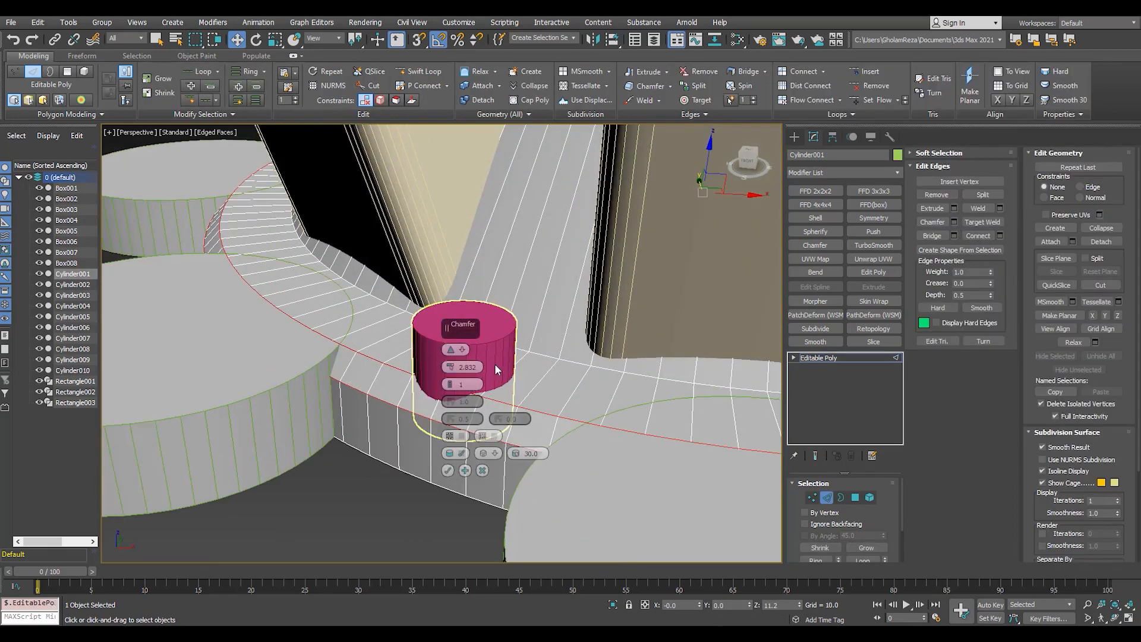
drag(452, 371, 460, 245)
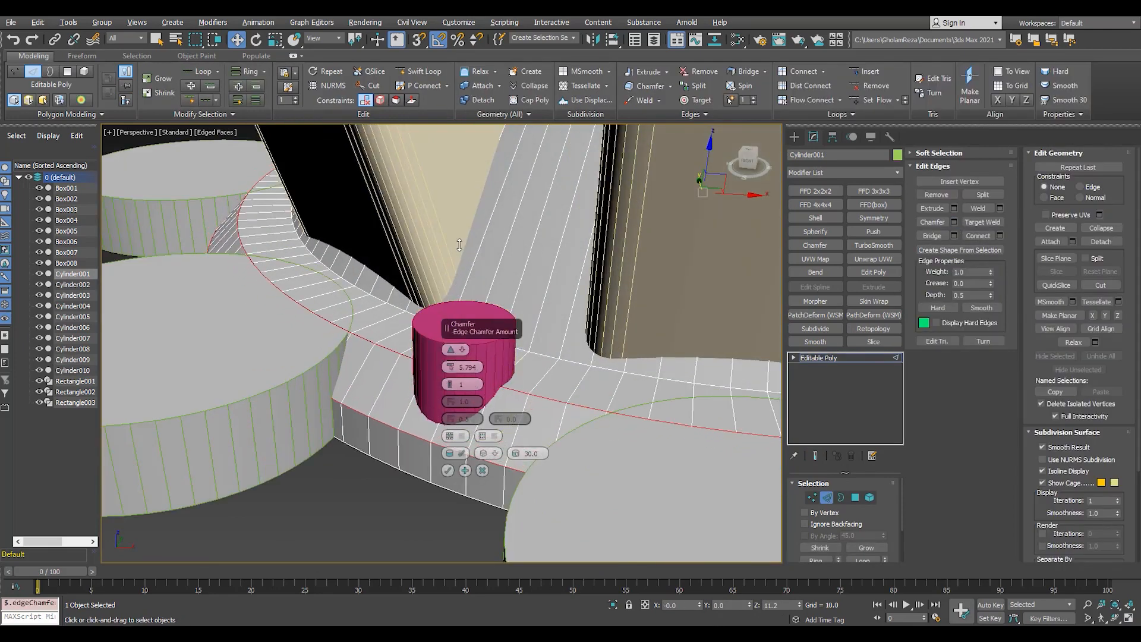
click(447, 470)
Auto-smooth all of the hub's polygons with a threshold of 25
scroll(440, 395, down, 2)
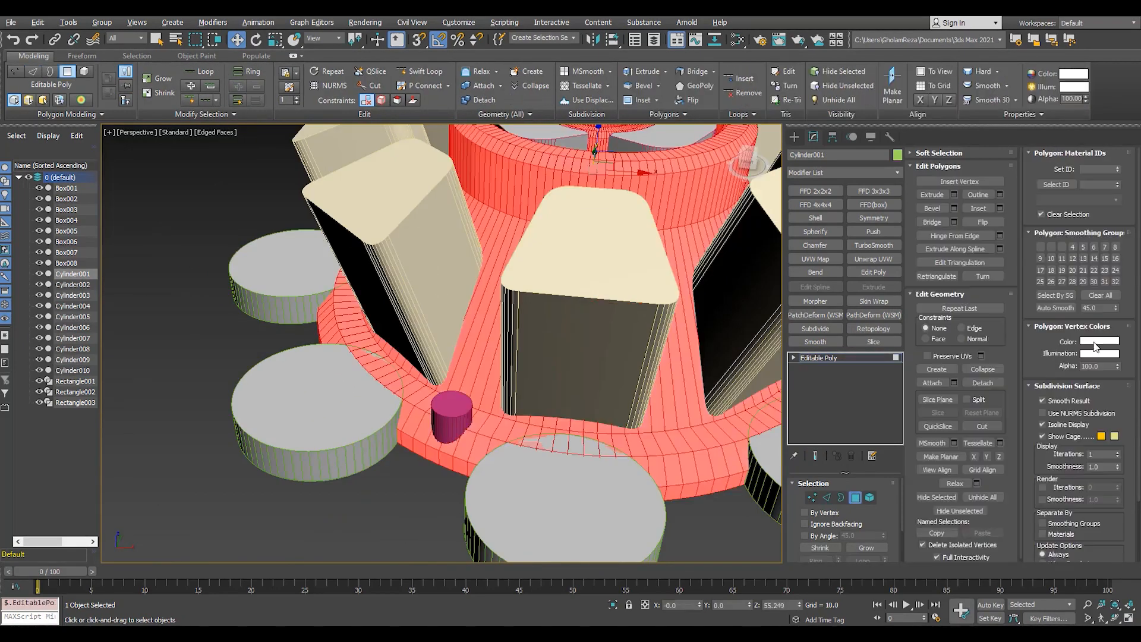
scroll(457, 417, down, 4)
click(719, 395)
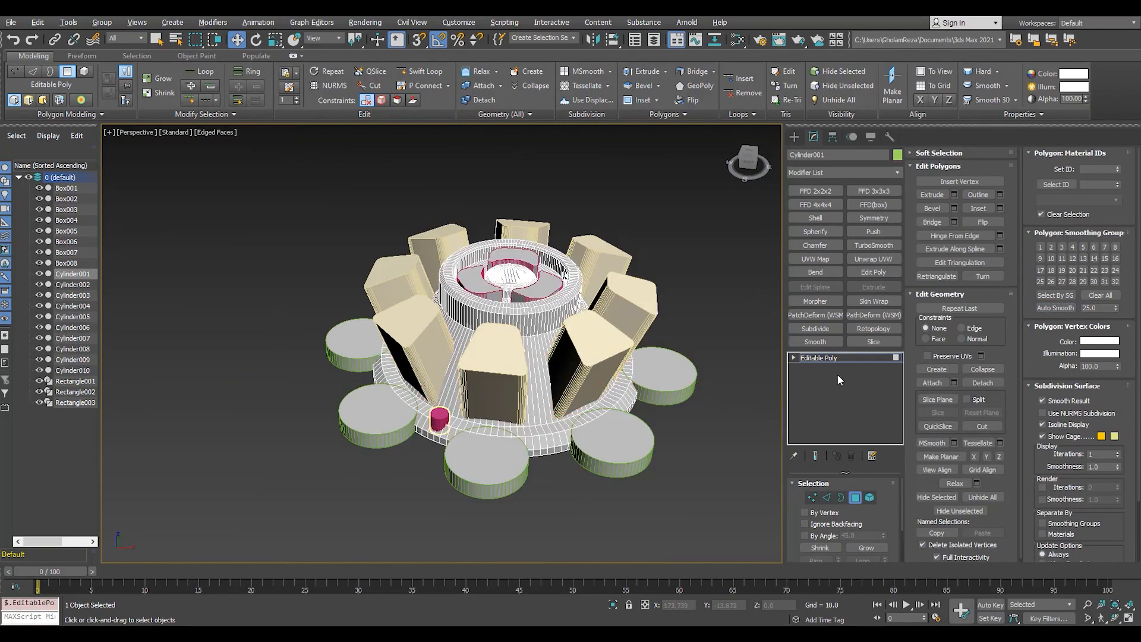
click(832, 358)
alt+middle_drag(535, 271, 566, 279)
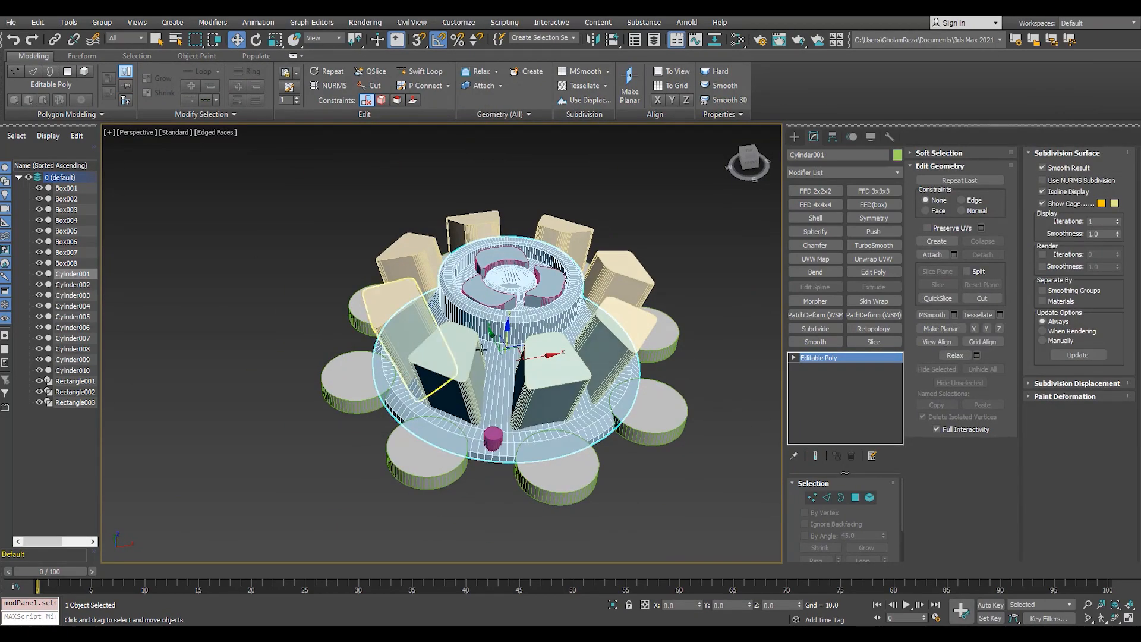
Align only the small cylinder's pivot to the hub's centre
click(492, 439)
key(t)
middle_drag(344, 250, 364, 280)
scroll(364, 280, down, 10)
scroll(365, 280, up, 5)
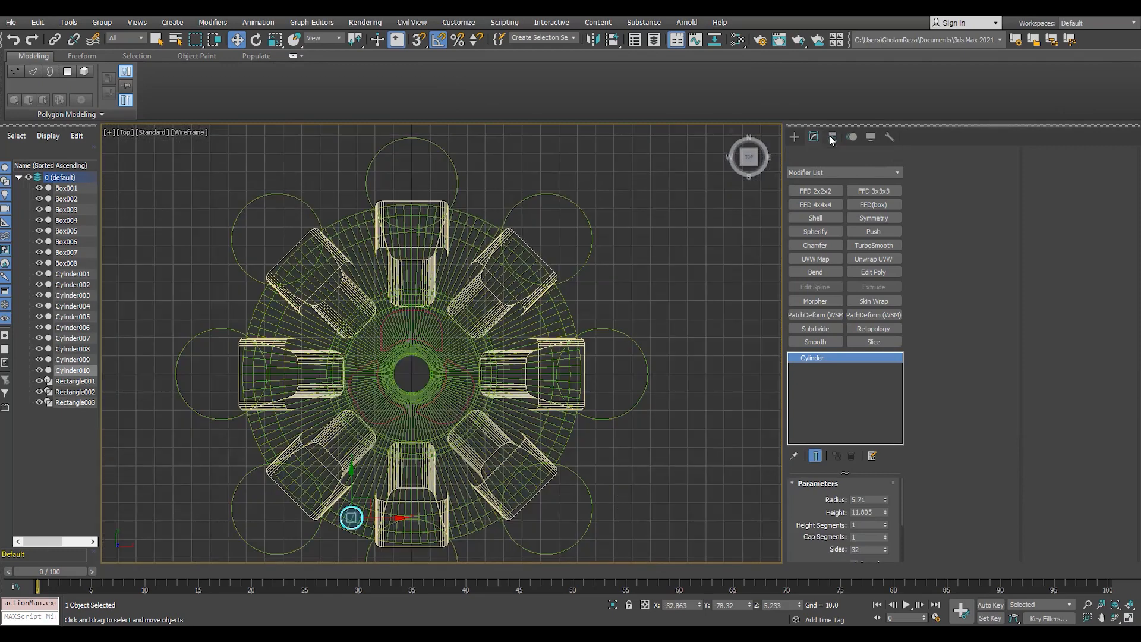
click(832, 137)
click(843, 219)
click(842, 281)
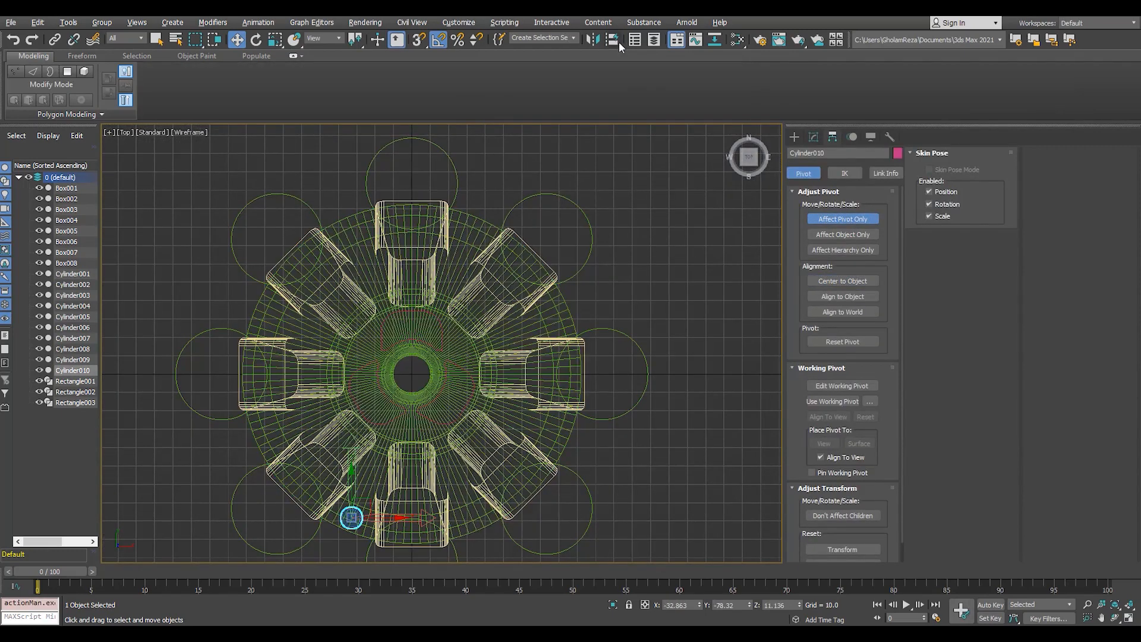
click(614, 40)
click(568, 318)
click(842, 219)
Rotate-copy the small cylinder around the hub in 45° steps as seven instances
key(e)
shift+drag(429, 415, 401, 423)
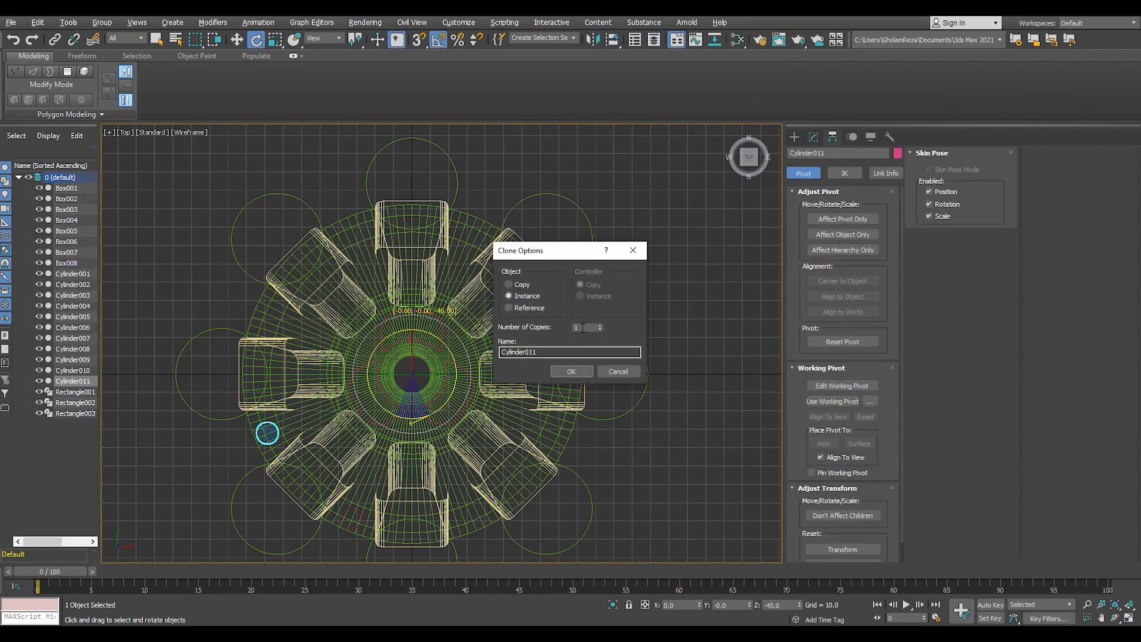
click(579, 373)
key(alt+w)
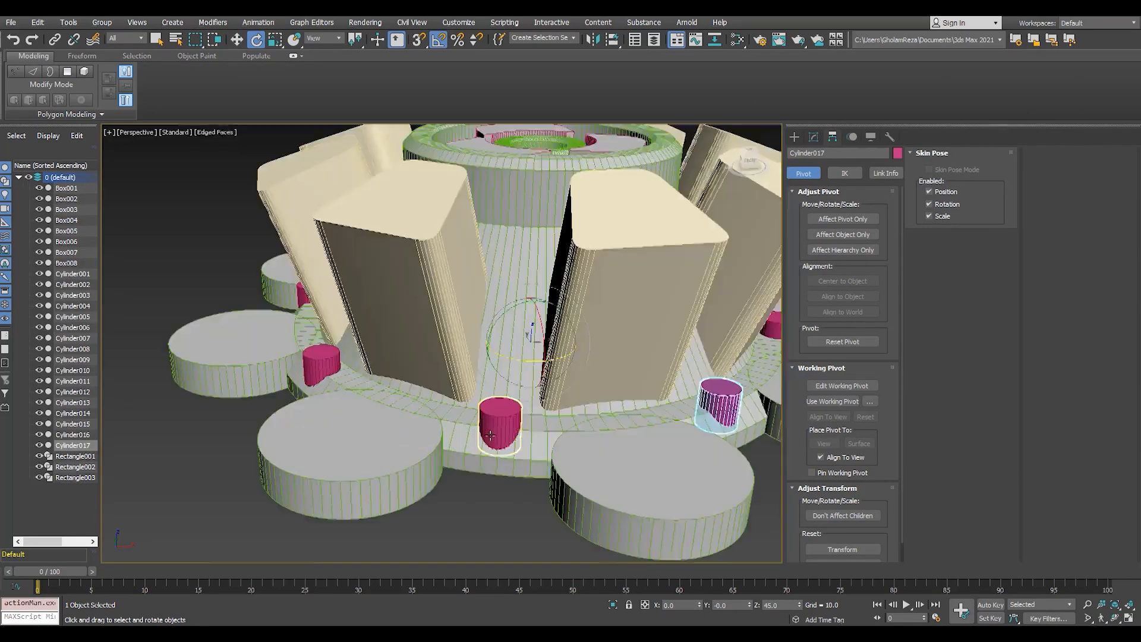
Add an Edit Poly modifier to the small cylinder, auto-smooth all its polygons at 45, and save the scene
scroll(502, 441, up, 3)
click(813, 136)
click(874, 271)
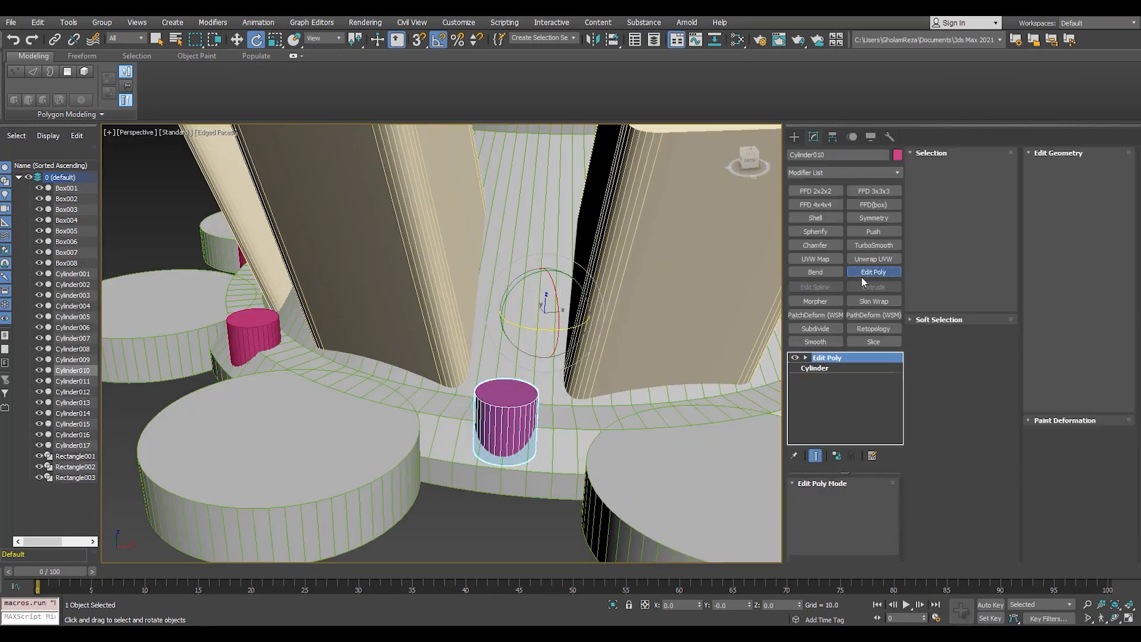
key(4)
key(ctrl+a)
scroll(1057, 517, down, 2)
click(1059, 534)
scroll(594, 362, down, 4)
click(537, 486)
key(F4)
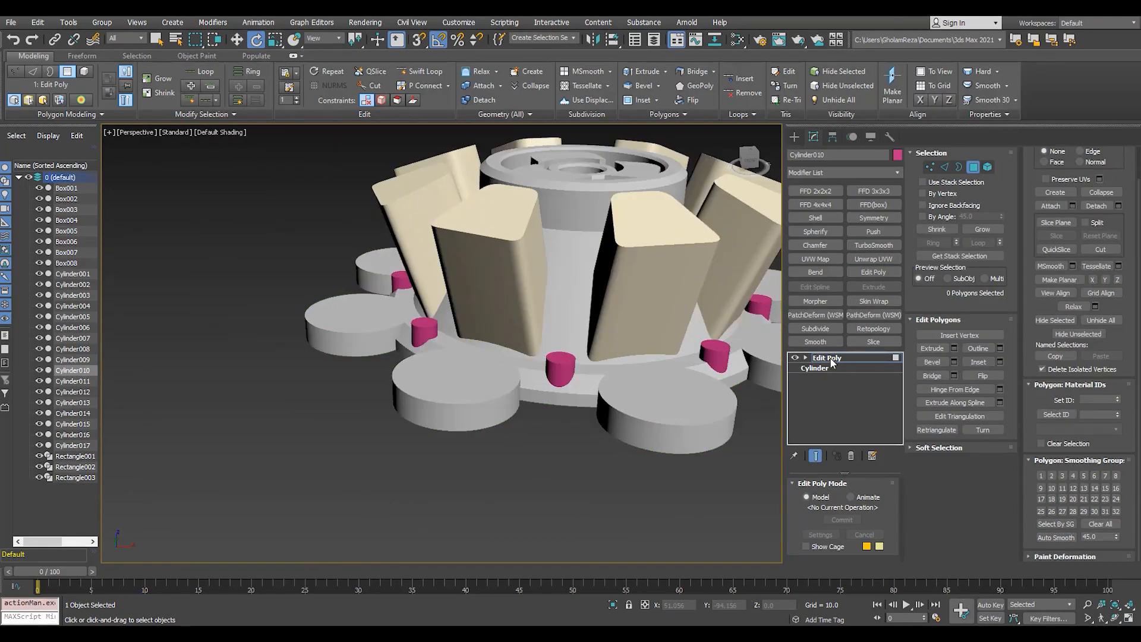
click(829, 359)
key(ctrl+s)
Apply TurboSmooth to the hub with separation by smoothing groups, and undo the last two changes
click(539, 424)
middle_drag(593, 378, 344, 443)
scroll(538, 424, up, 4)
key(F4)
scroll(542, 478, down, 3)
key(4)
click(818, 360)
click(873, 246)
scroll(878, 536, down, 2)
click(868, 536)
key(F4)
scroll(344, 443, up, 4)
scroll(344, 443, down, 6)
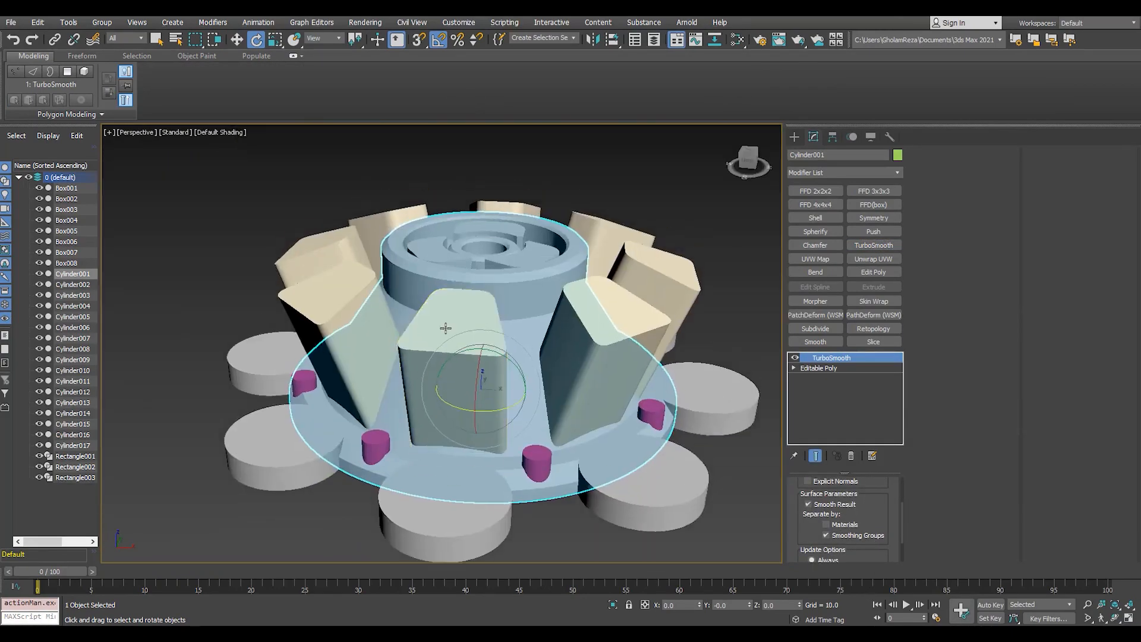
scroll(508, 238, up, 4)
key(F4)
key(F4)
scroll(512, 241, down, 4)
key(ctrl+z)
key(ctrl+z)
alt+middle_drag(512, 242, 546, 243)
Start a ProBoolean subtraction on the hub with operands picked as instances
click(792, 140)
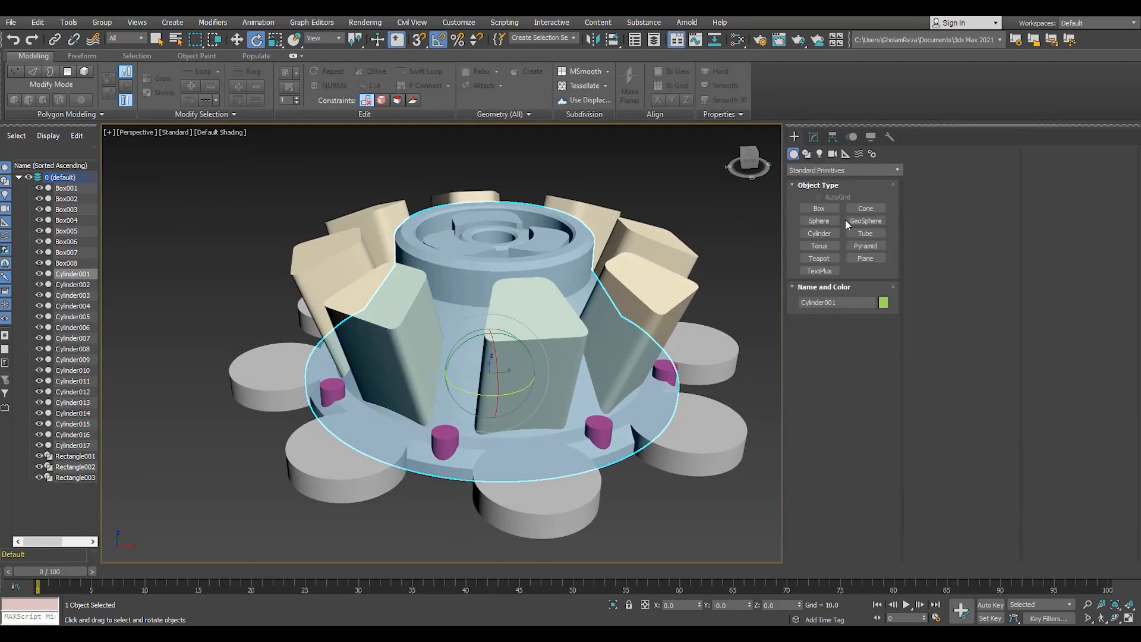
click(845, 171)
click(840, 204)
click(864, 260)
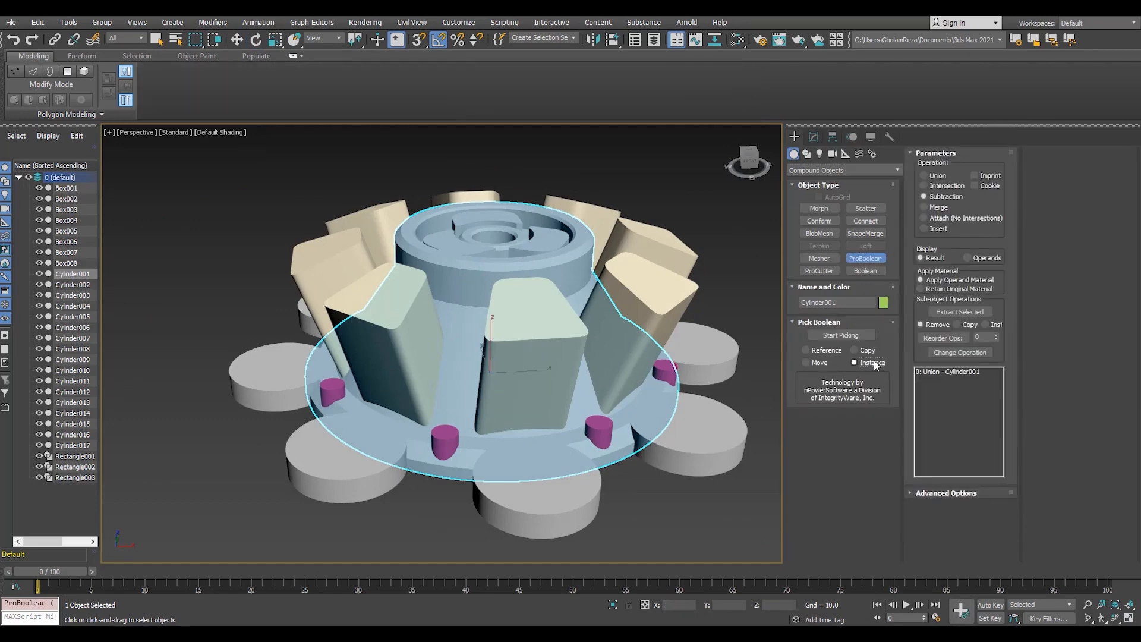
click(942, 493)
click(860, 339)
Pick the eight tapered wall blocks around the cone as operands to subtract from the hub
middle_drag(491, 441, 582, 394)
click(512, 347)
click(410, 309)
key(F4)
alt+middle_drag(374, 362, 474, 341)
scroll(473, 341, up, 2)
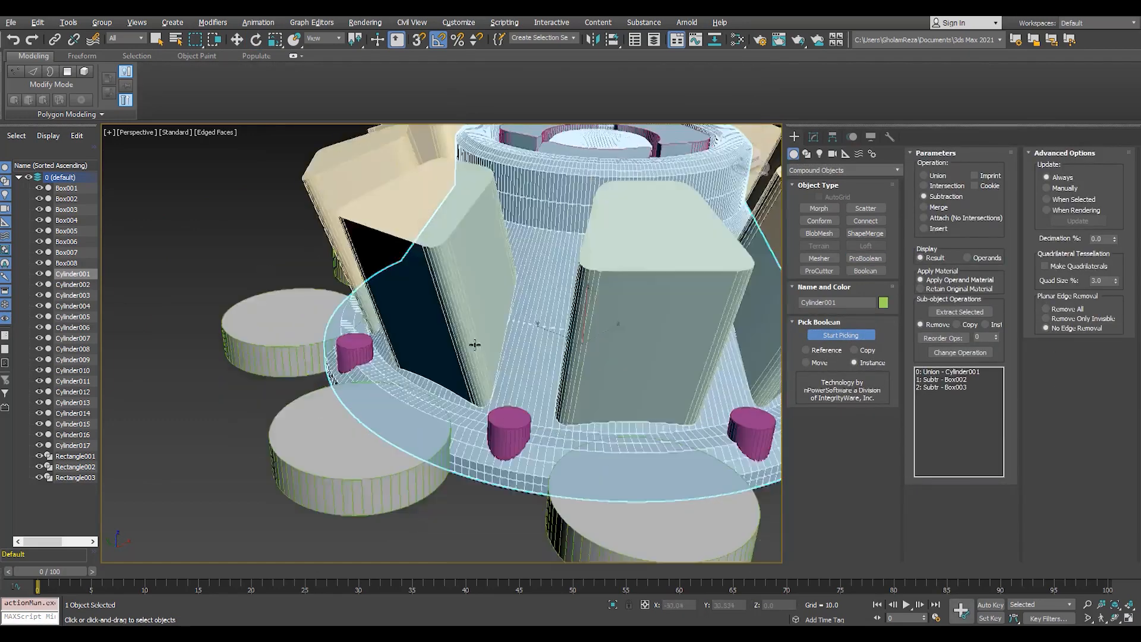
scroll(473, 341, down, 2)
click(453, 334)
key(alt+q)
alt+middle_drag(468, 480, 481, 425)
key(alt+q)
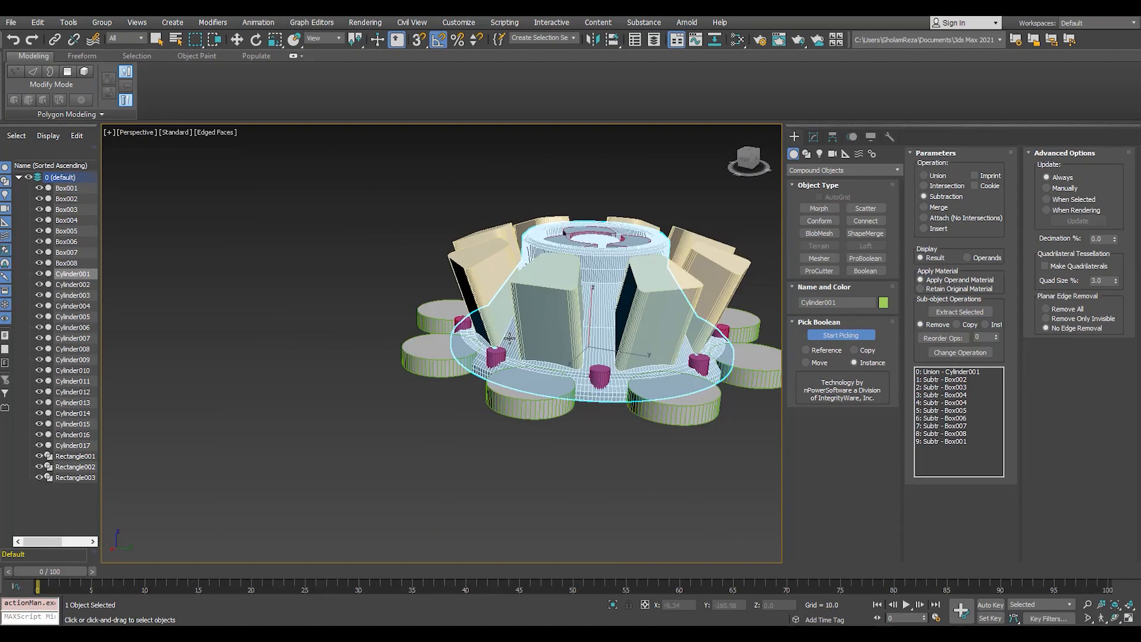
Pick the small rim cylinders and the outer discs as further operands to subtract from the hub
scroll(603, 386, up, 4)
click(597, 395)
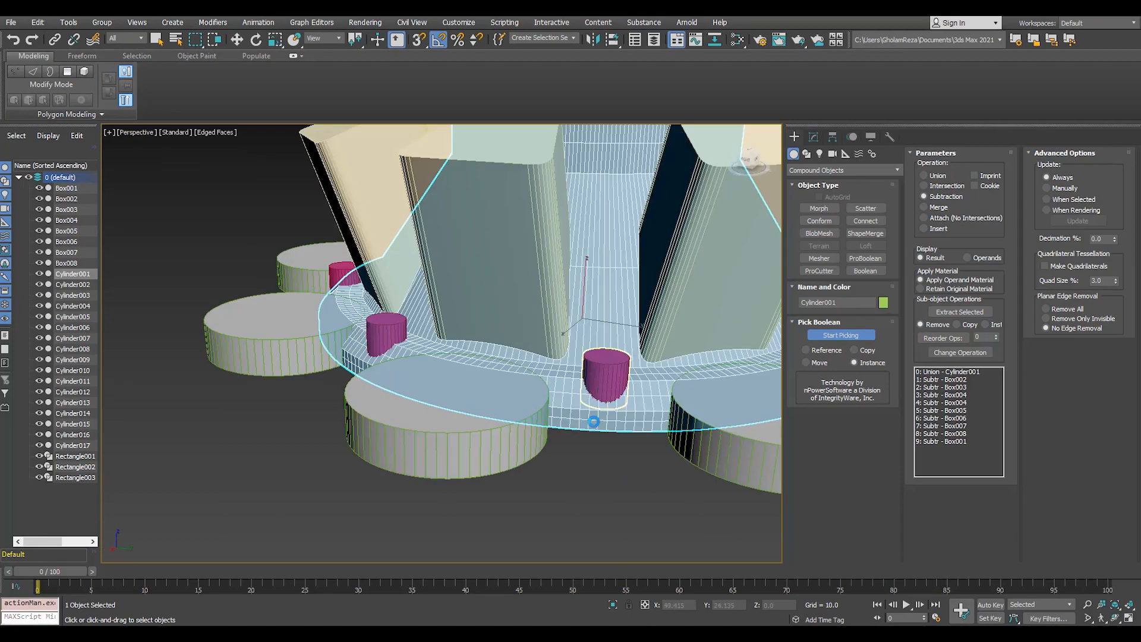
click(386, 337)
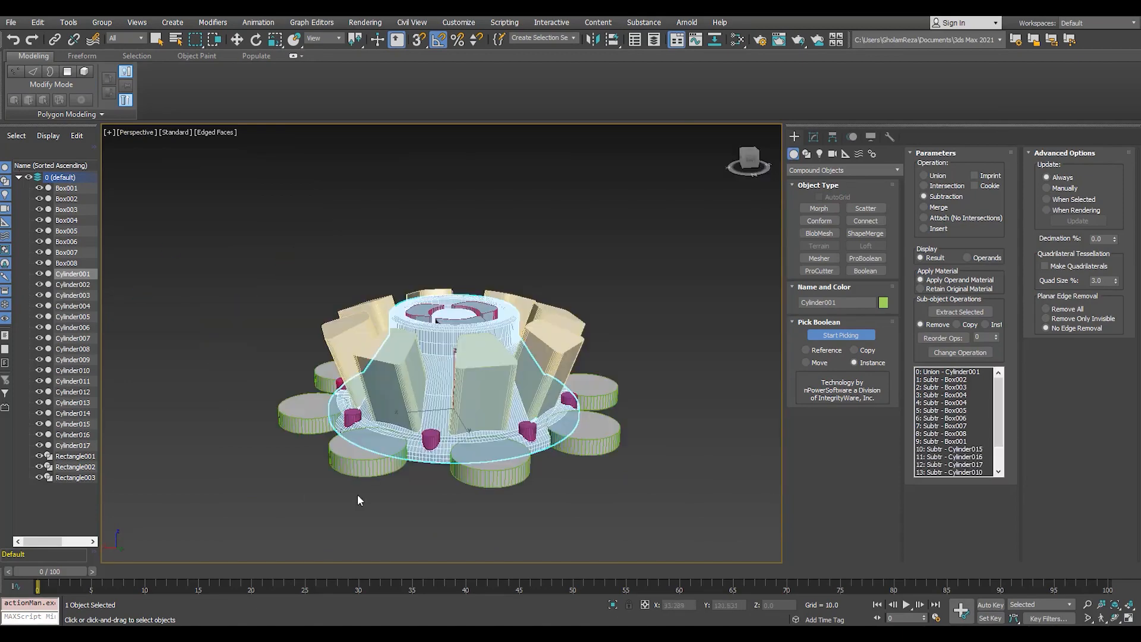
alt+middle_drag(358, 494, 395, 495)
scroll(395, 495, up, 3)
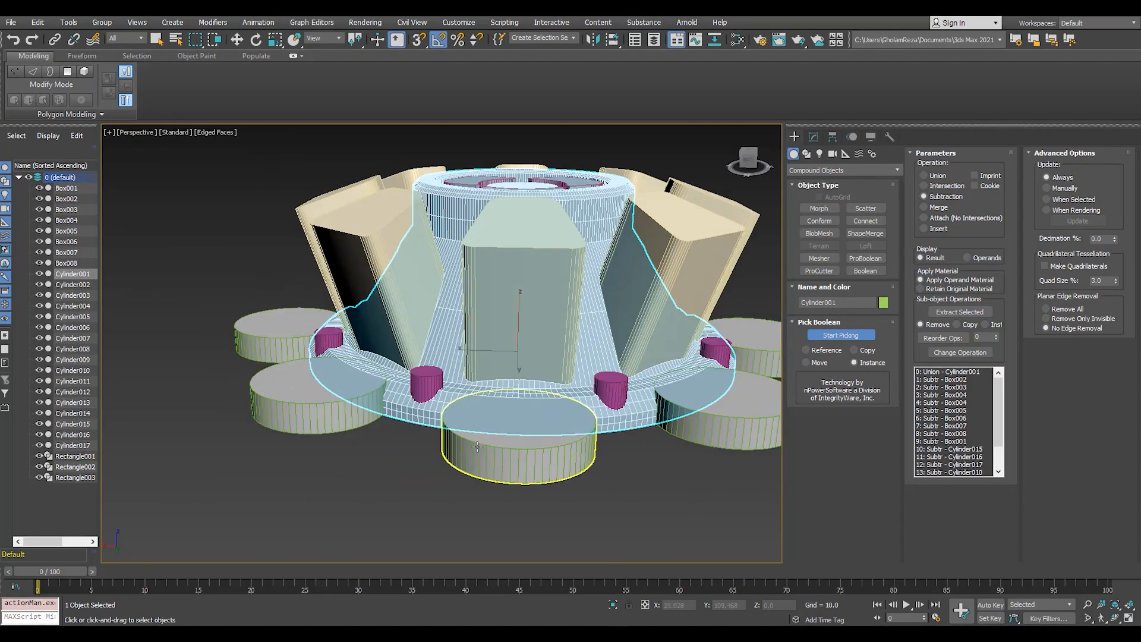
click(485, 467)
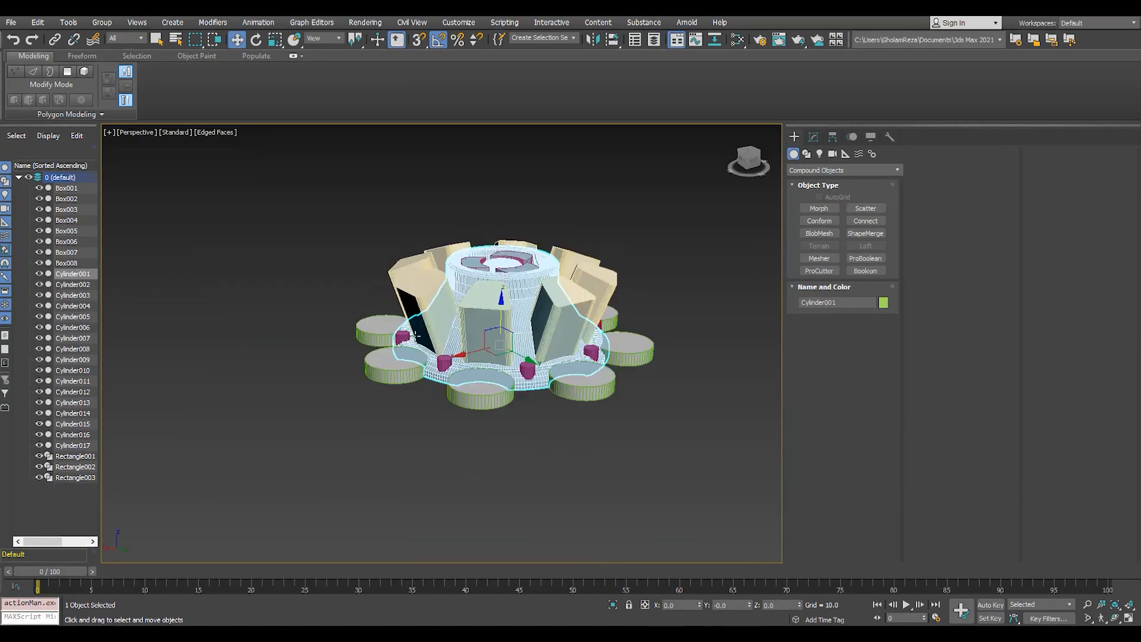
Extend the bottom face of a tapered block along its local axis so the instanced blocks project below the hub's base
click(66, 252)
alt+middle_drag(439, 357, 440, 268)
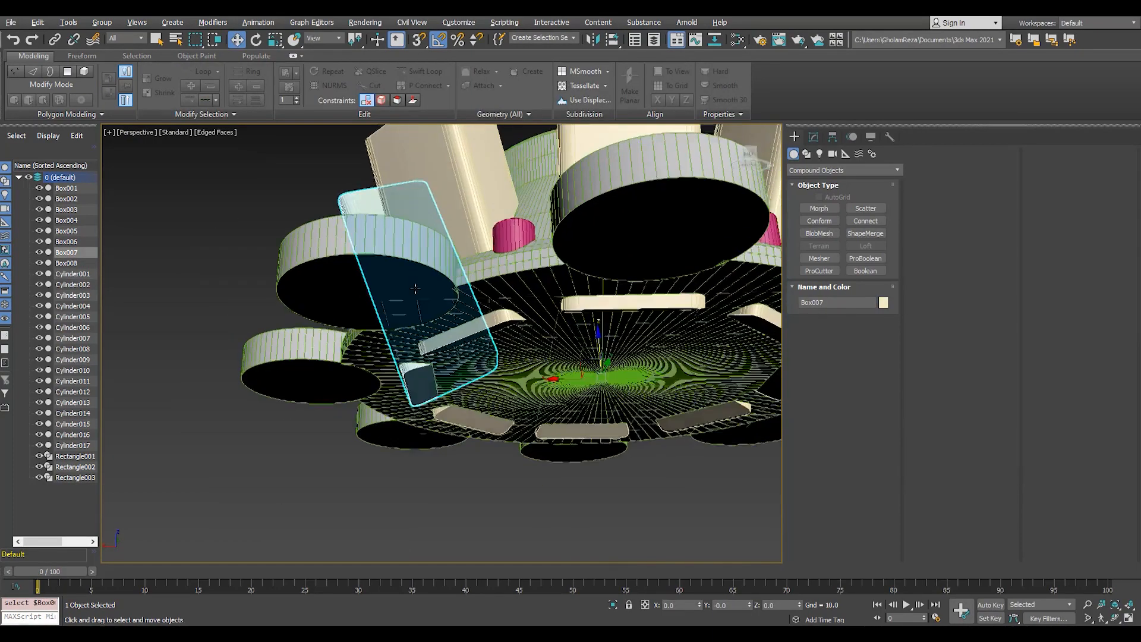
key(F3)
click(814, 137)
key(4)
click(433, 364)
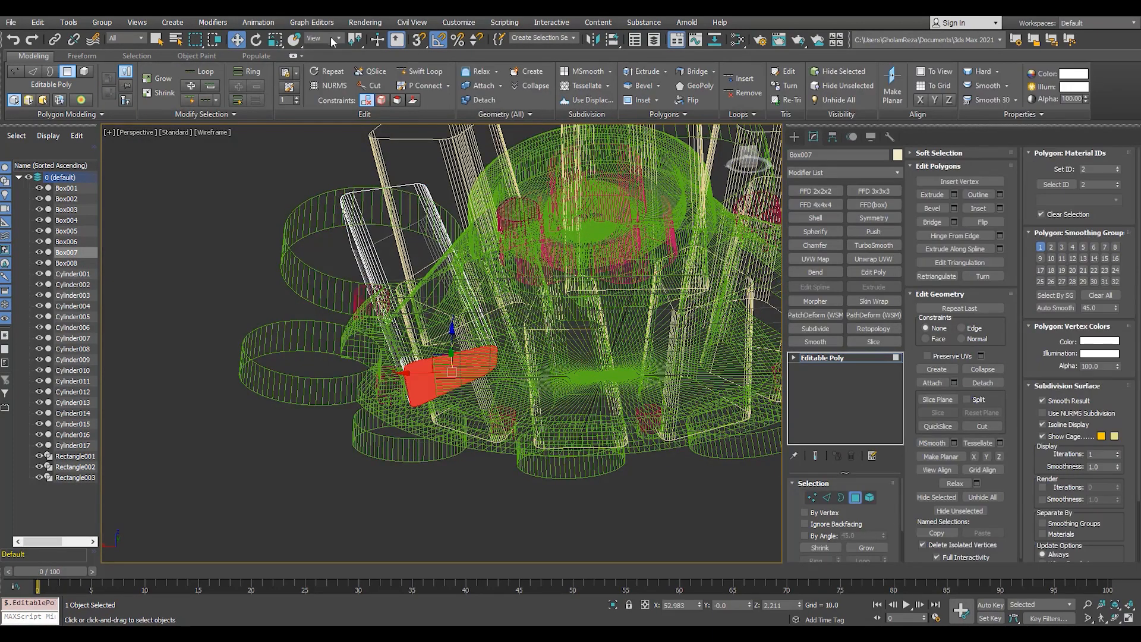
click(332, 40)
click(327, 88)
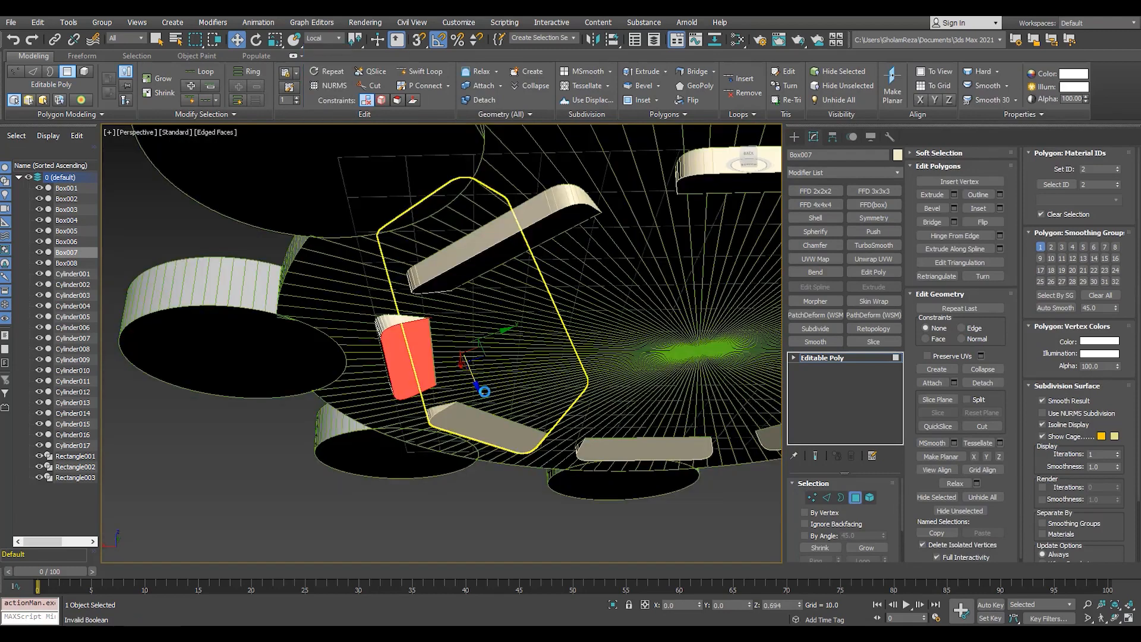
drag(484, 391, 479, 357)
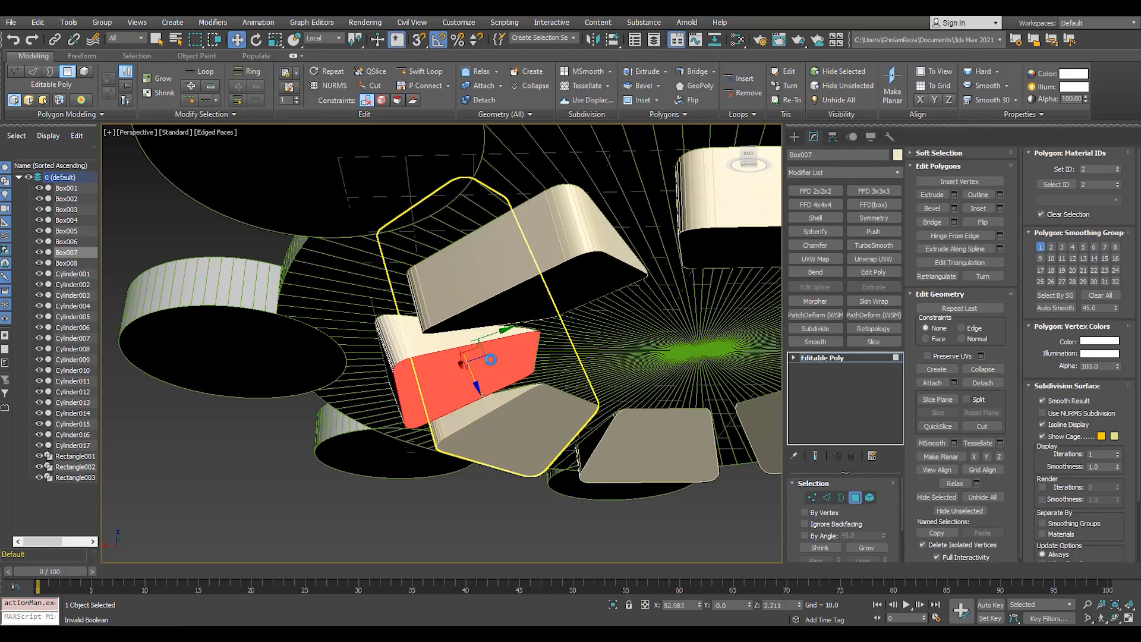
scroll(491, 359, down, 3)
Resume picking ProBoolean operands and subtract the three curved blocks inside the hub's upper ring
scroll(490, 392, up, 5)
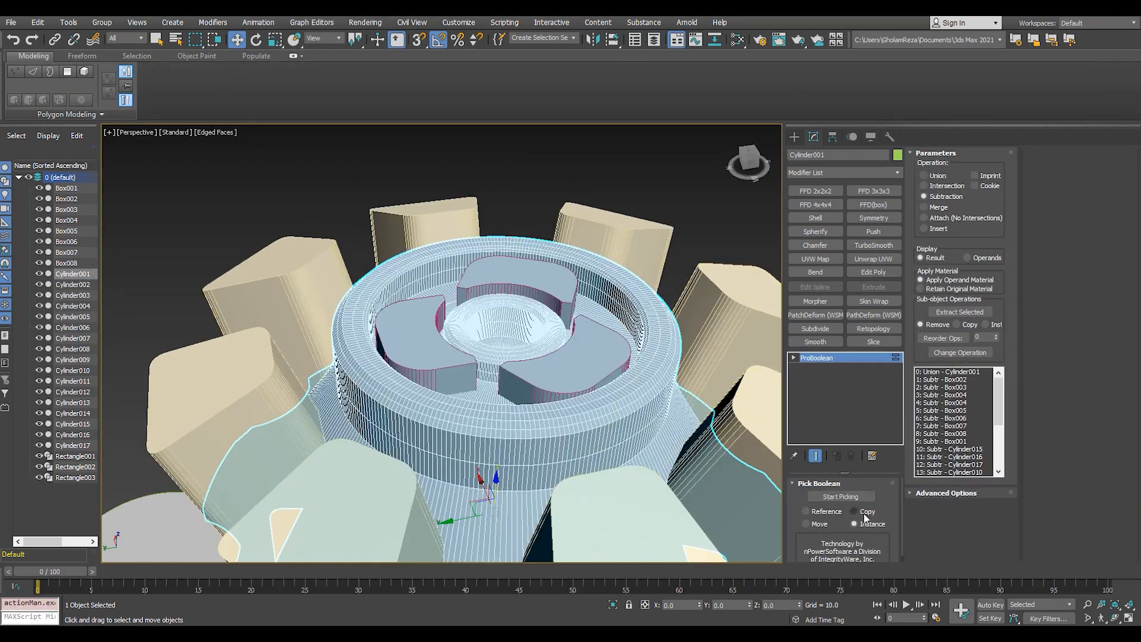
click(840, 496)
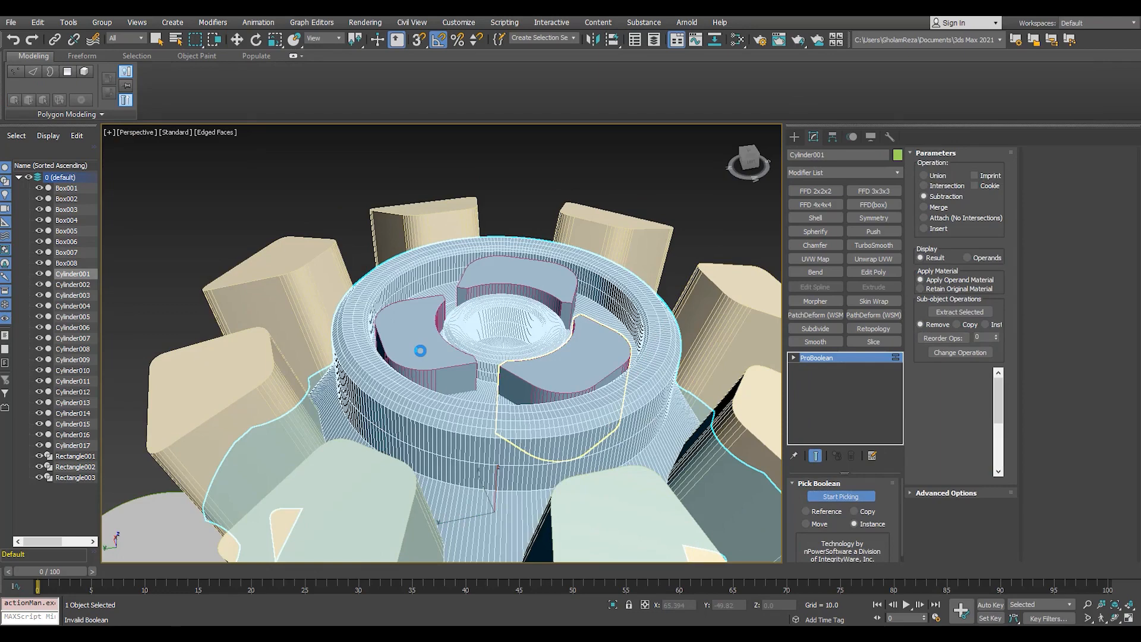
click(420, 350)
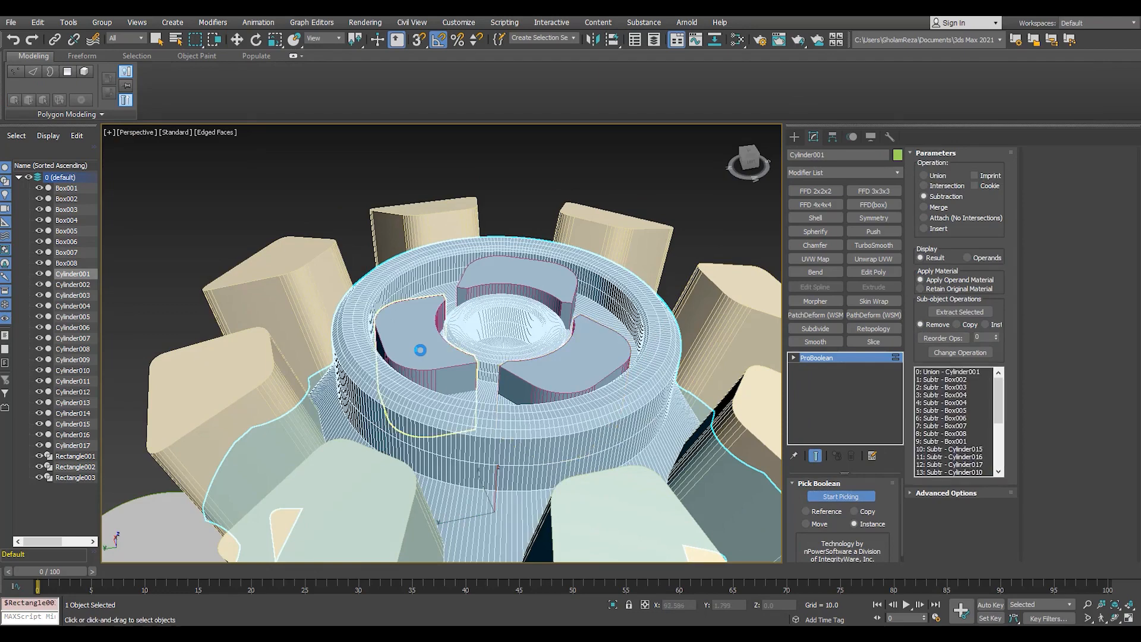
click(599, 391)
scroll(566, 231, down, 5)
key(w)
Isolate the hub and examine its cut pockets and upper recess in shaded display without edges
key(alt+q)
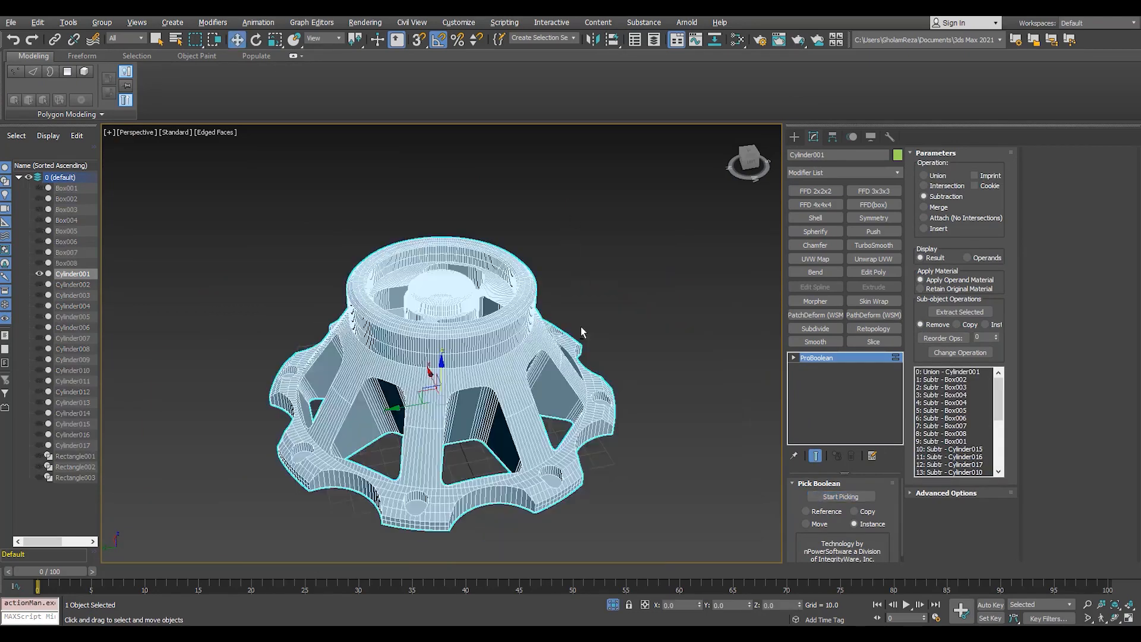
scroll(492, 312, up, 5)
key(F4)
mouse_move(580, 326)
alt+middle_down()
mouse_move(492, 312)
mouse_move(491, 410)
mouse_move(400, 324)
mouse_move(443, 306)
alt+middle_up()
scroll(443, 306, down, 5)
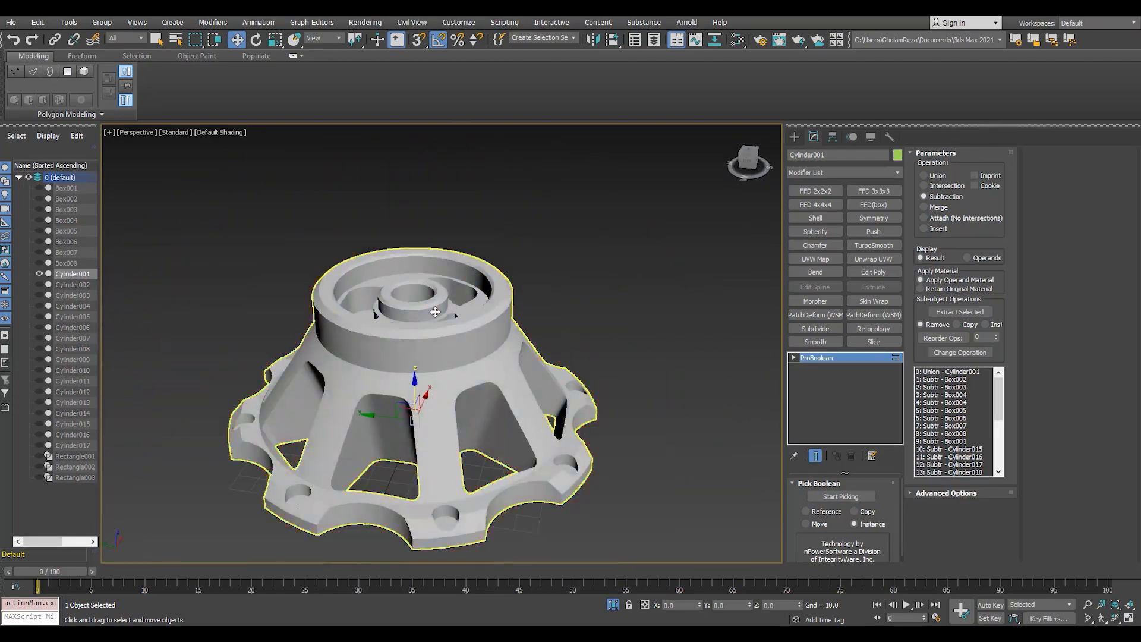
mouse_move(416, 410)
alt+middle_down()
mouse_move(387, 339)
mouse_move(392, 356)
mouse_move(323, 333)
mouse_move(315, 346)
mouse_move(380, 386)
mouse_move(410, 389)
alt+middle_up()
scroll(383, 355, up, 5)
scroll(323, 332, down, 4)
Exit isolation and select the polygons of one tapered block beside the cone, using the local coordinate system
click(612, 605)
click(458, 428)
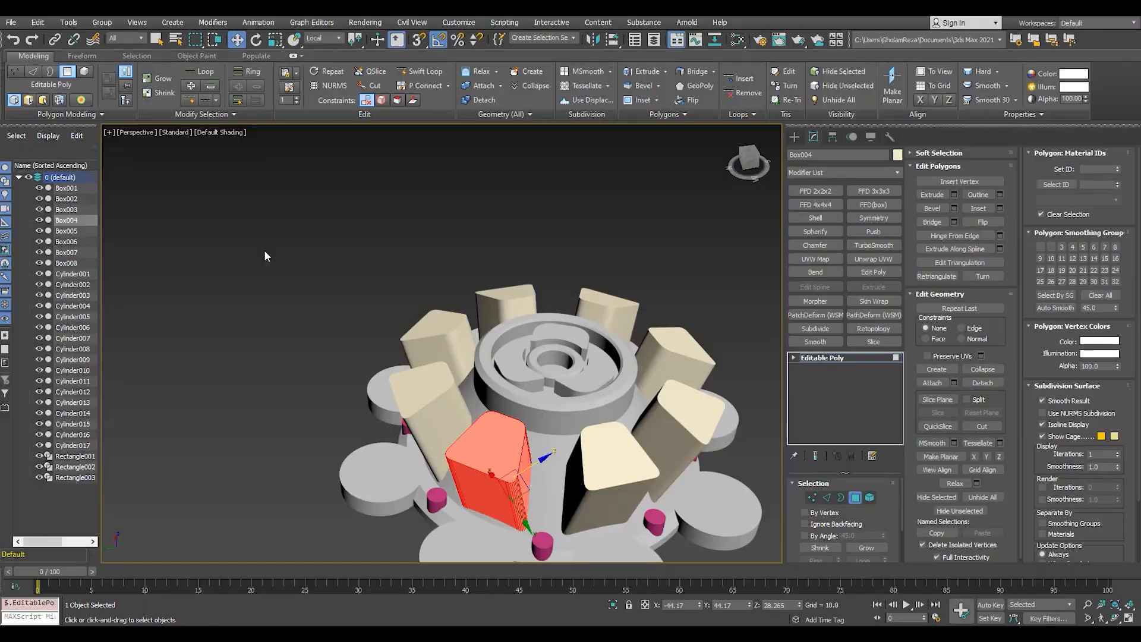
scroll(265, 255, down, 3)
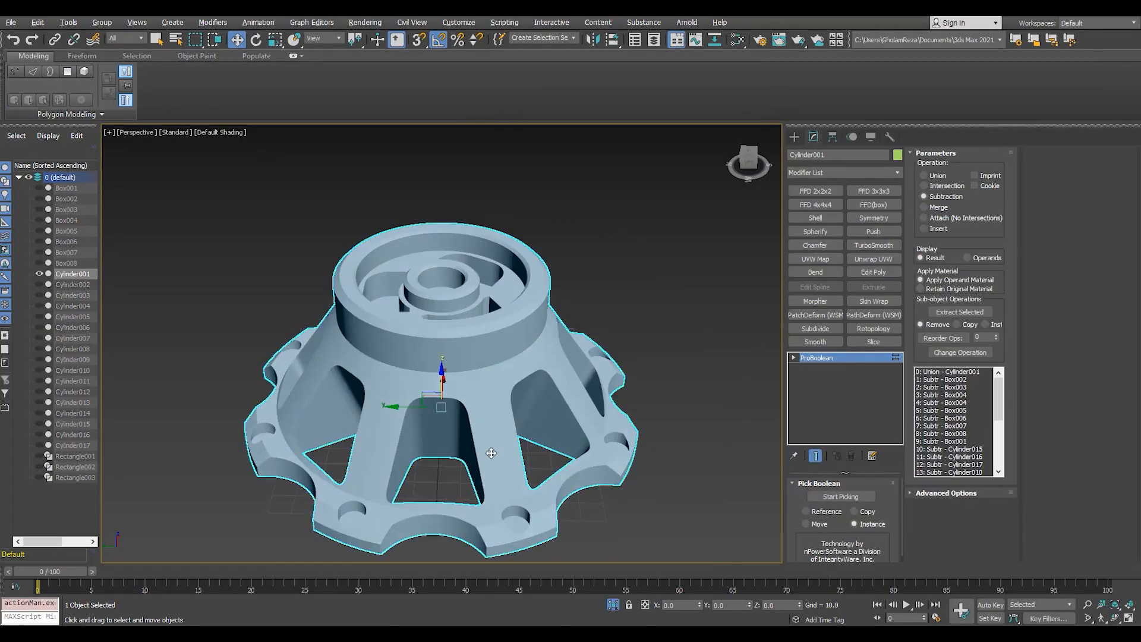
mouse_move(491, 452)
alt+middle_down()
mouse_move(479, 389)
mouse_move(484, 446)
alt+middle_up()
scroll(436, 308, up, 6)
scroll(329, 286, down, 5)
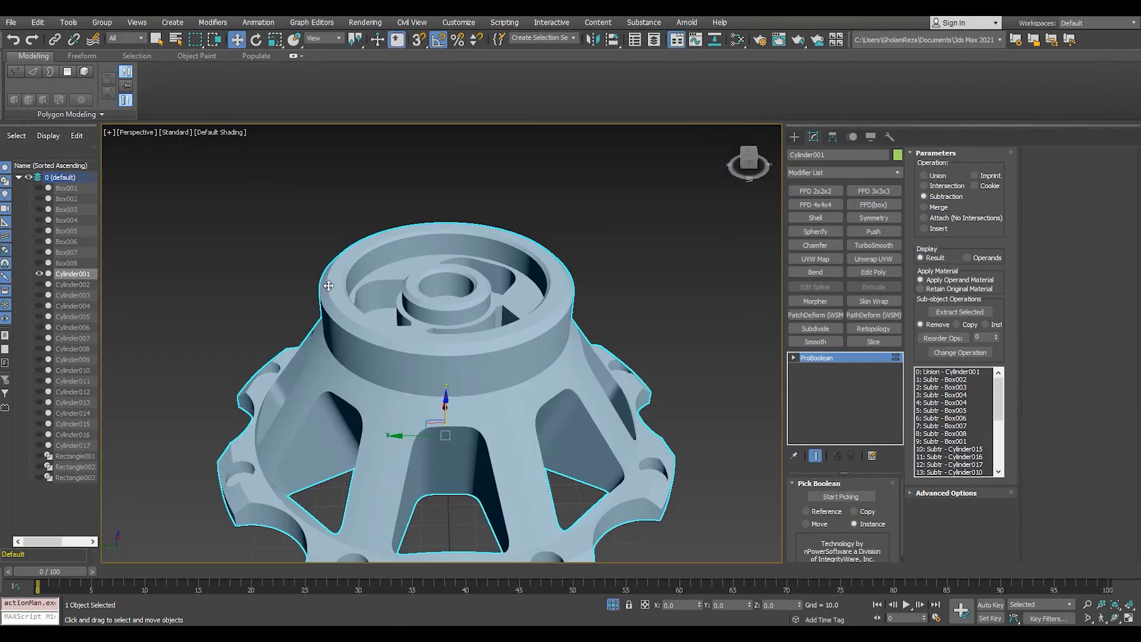
Show the isolated hub in the Top view and convert its ProBoolean result to an editable poly
key(z)
key(F4)
key(alt+w)
middle_click(340, 237)
key(alt+w)
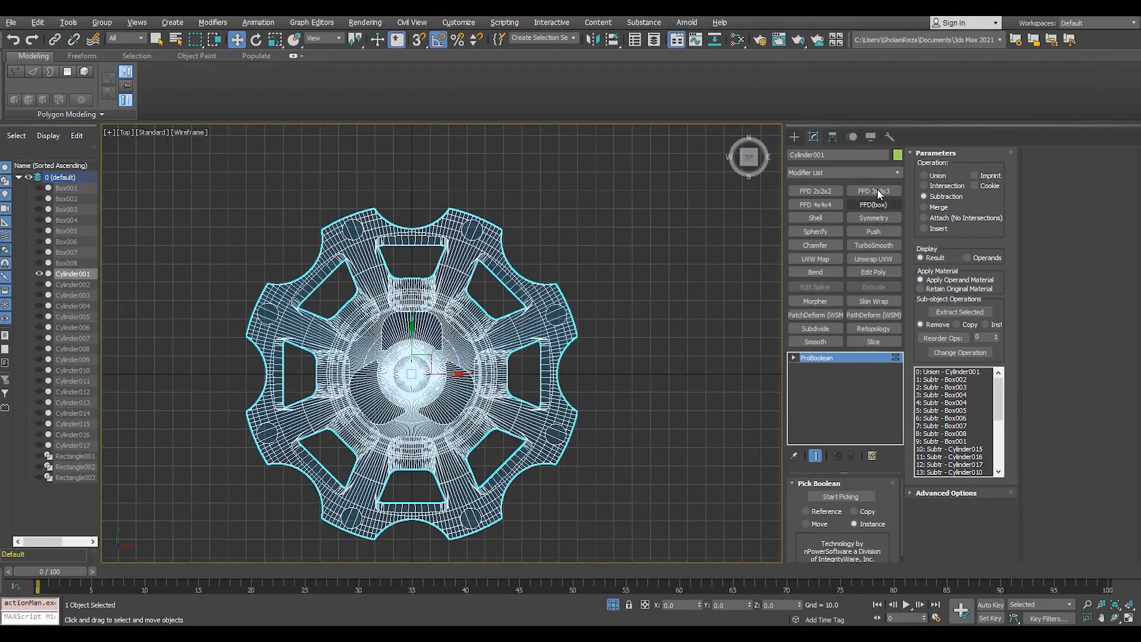
click(873, 172)
click(874, 172)
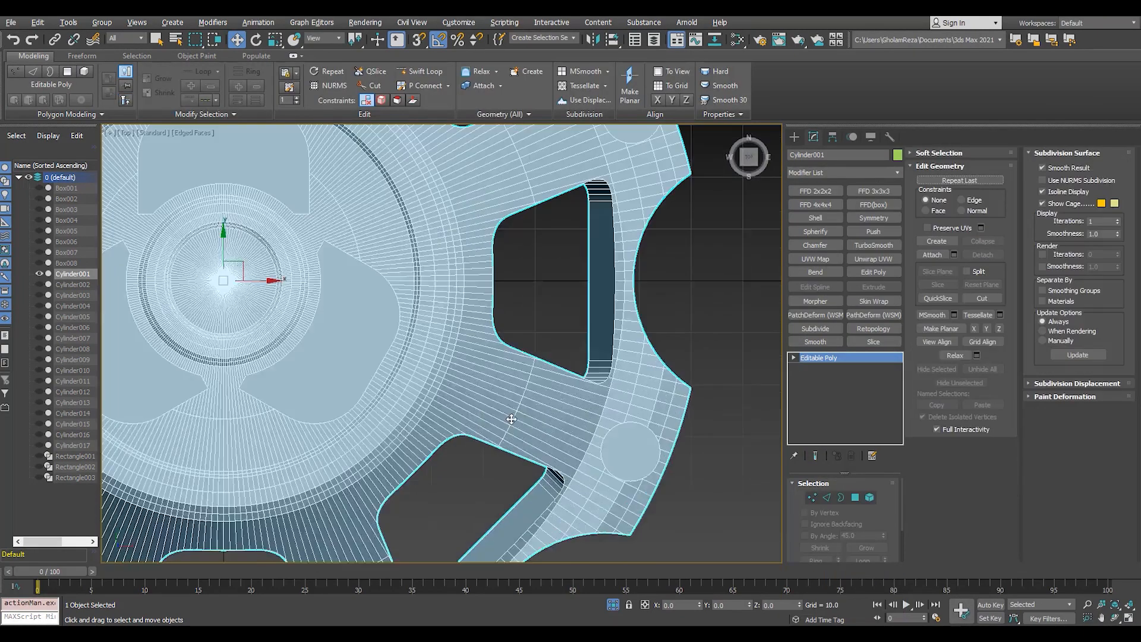
Cut the hub in half through its centre with a vertical Slice plane, using the Remove Bottom slice type
key(z)
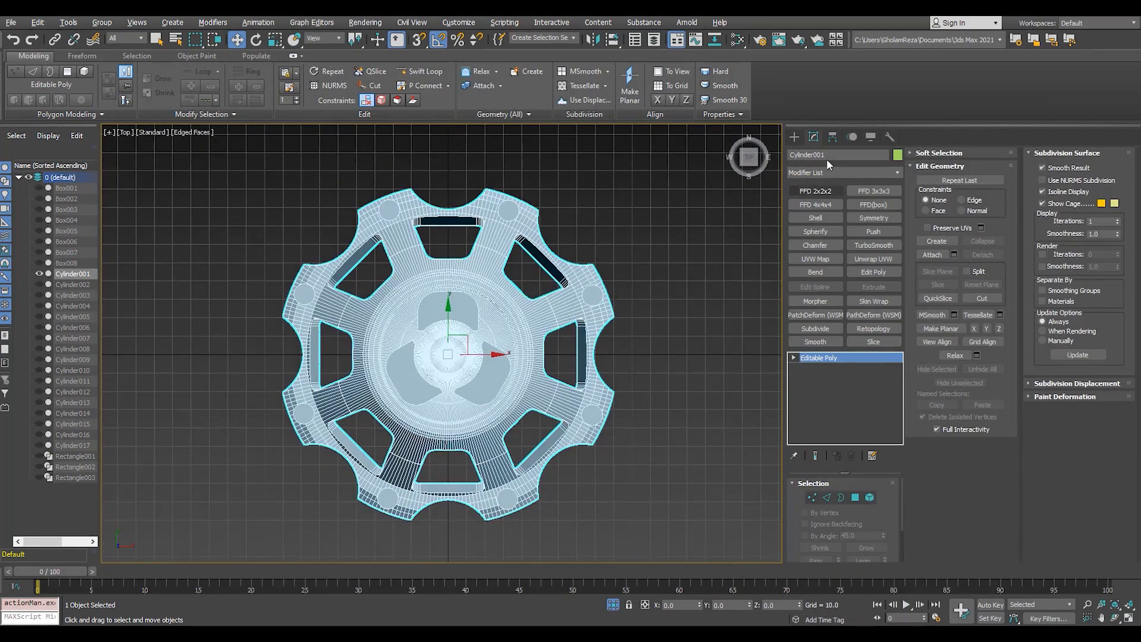
click(869, 341)
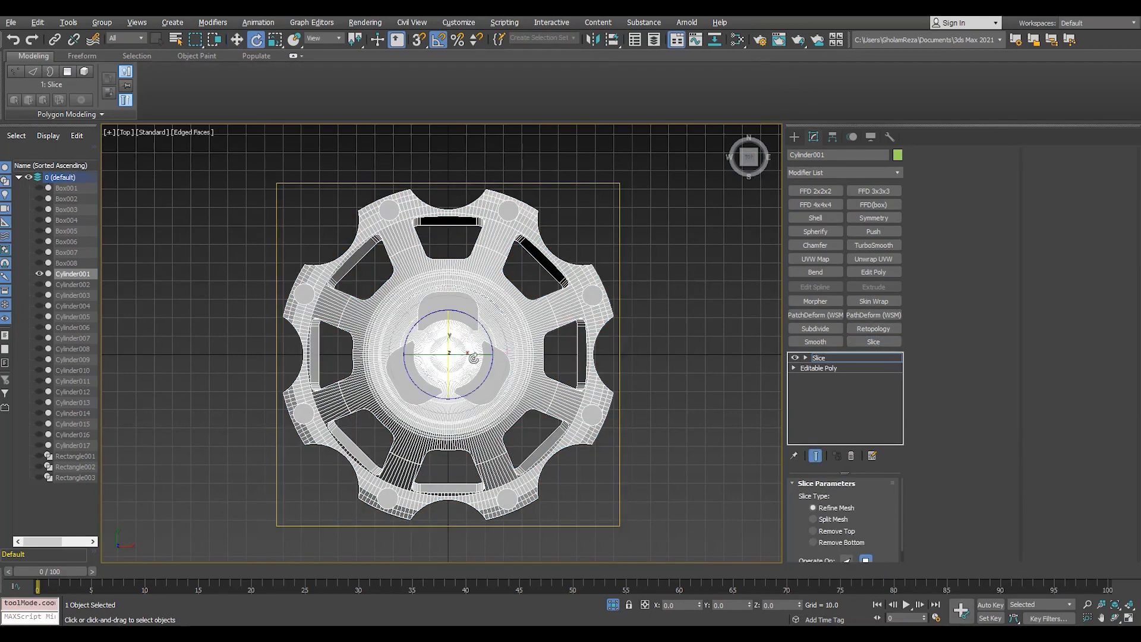
click(848, 544)
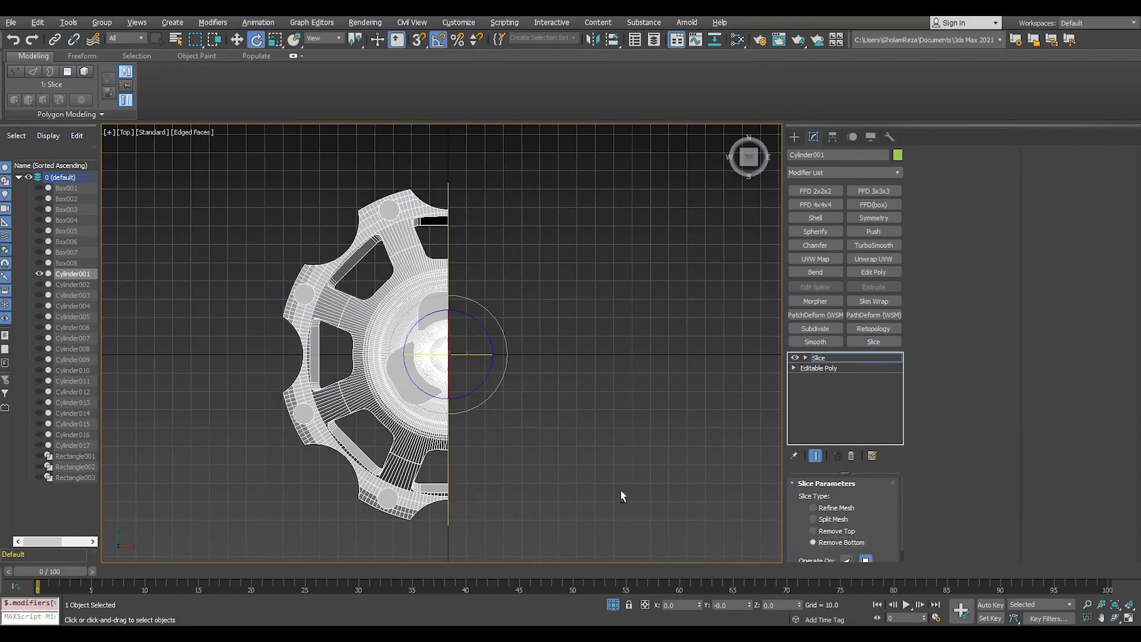
Examine the halved hub alternately in the Perspective and Top views
key(alt+w)
right_click(620, 492)
key(alt+w)
key(alt+w)
right_click(322, 290)
key(alt+w)
scroll(320, 294, up, 3)
scroll(321, 295, down, 3)
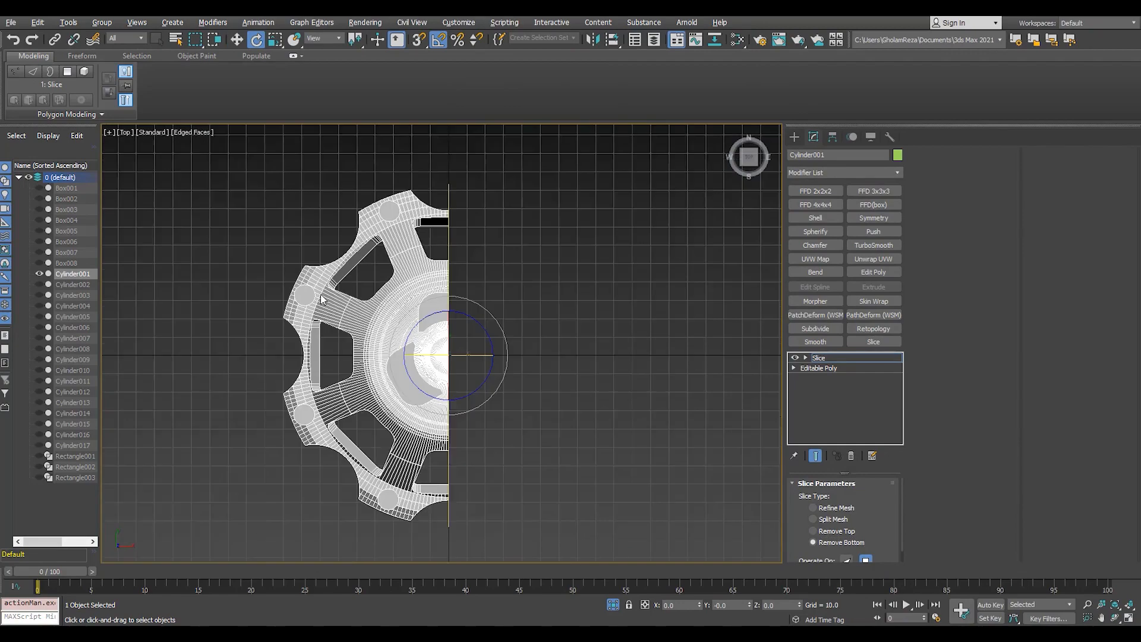
scroll(321, 295, up, 3)
key(alt+w)
right_click(573, 447)
key(alt+w)
key(alt+w)
right_click(300, 257)
key(alt+w)
scroll(299, 256, down, 4)
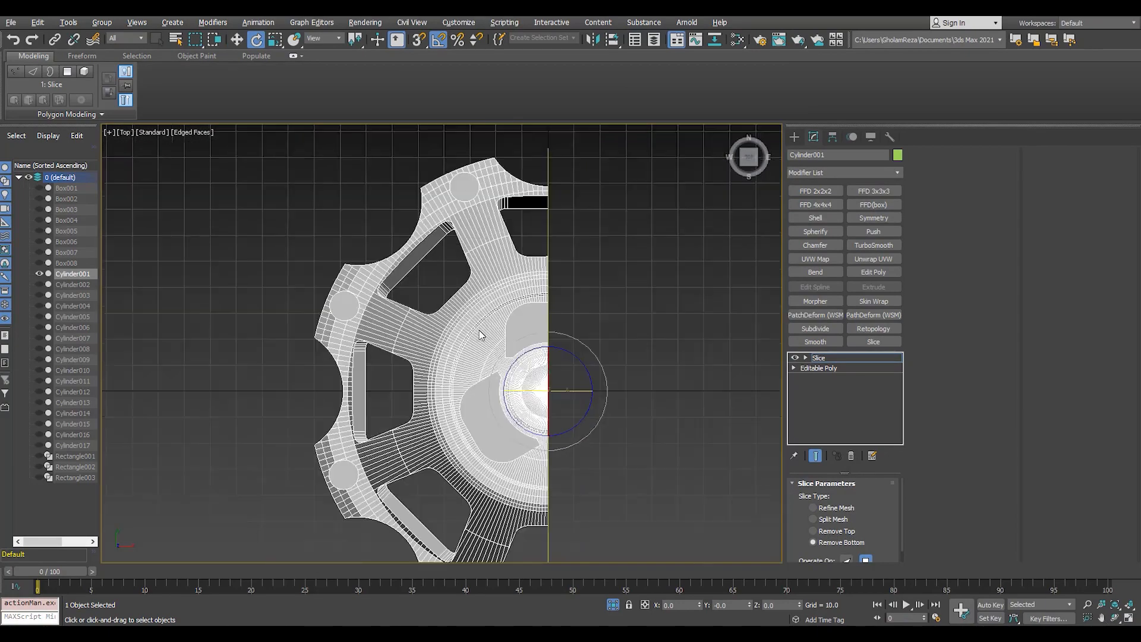
key(alt+w)
right_click(663, 485)
key(alt+w)
alt+middle_drag(660, 476, 618, 464)
Collapse the slice into the half hub and add a Subdivide modifier in Variable Curvature mode
click(819, 358)
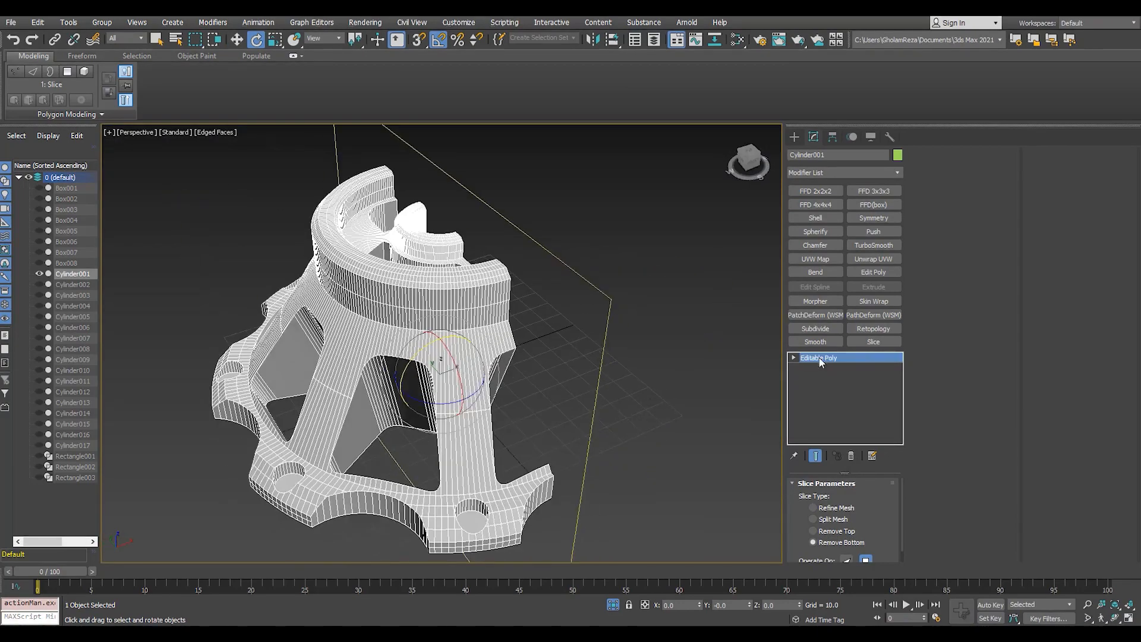
click(821, 328)
click(841, 505)
click(823, 523)
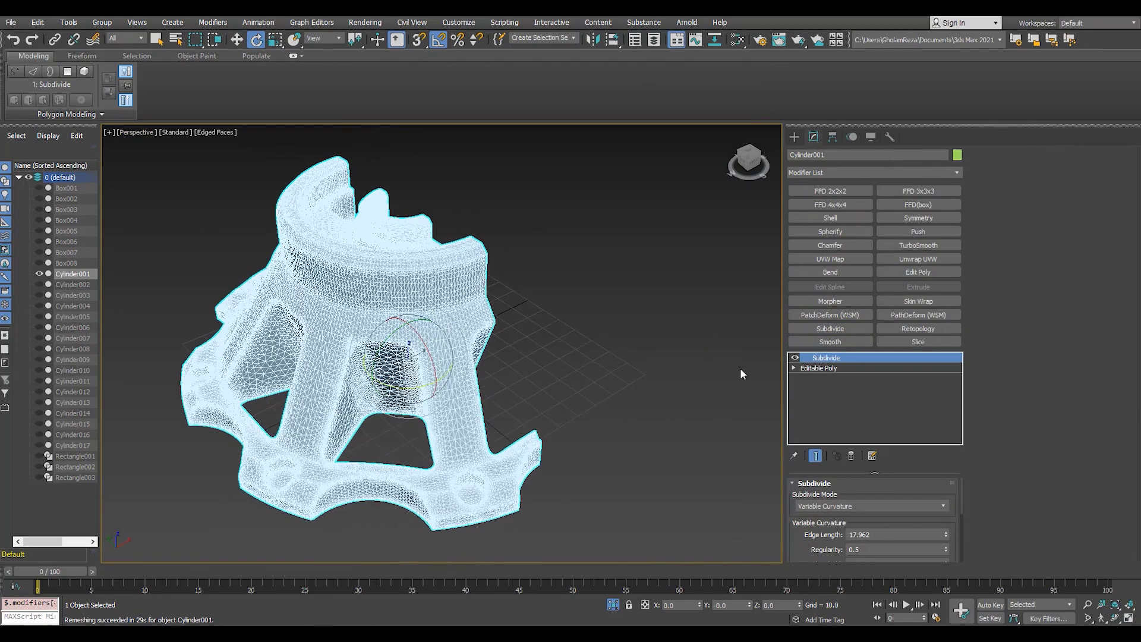
Compute a ReForm Retopology of the half hub and mirror it with a flipped X-axis Symmetry modifier
click(932, 329)
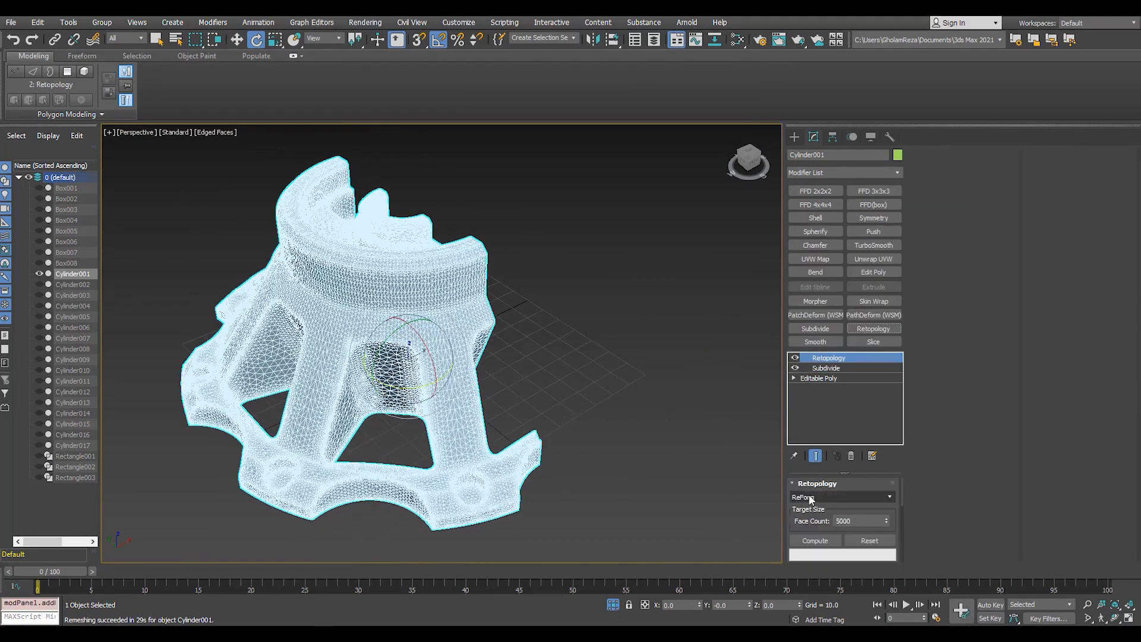
click(815, 540)
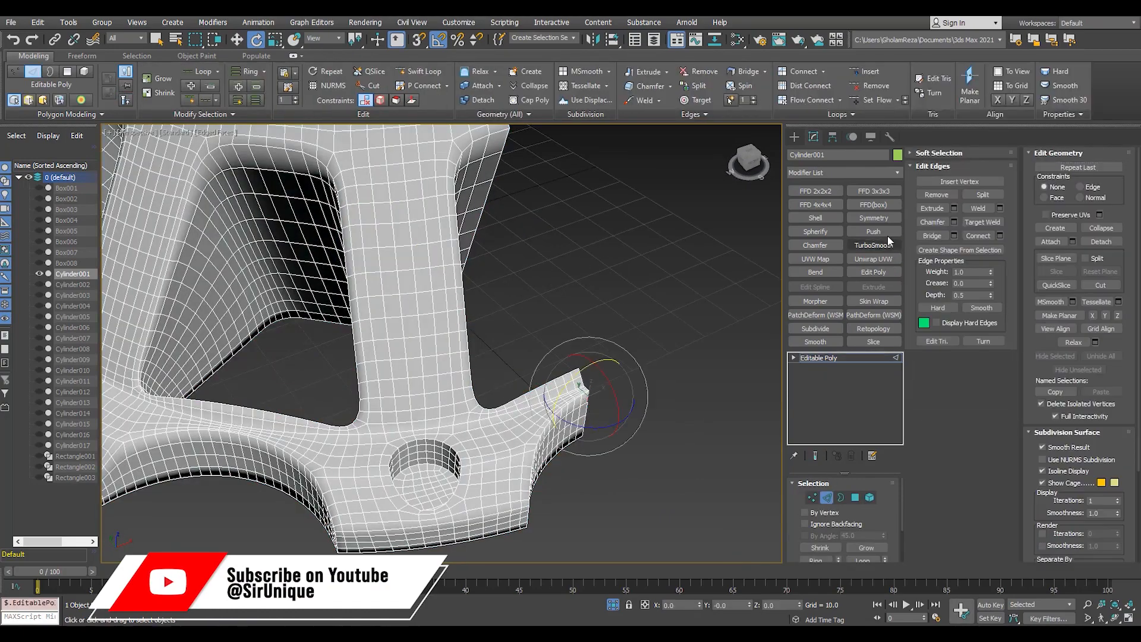
click(874, 218)
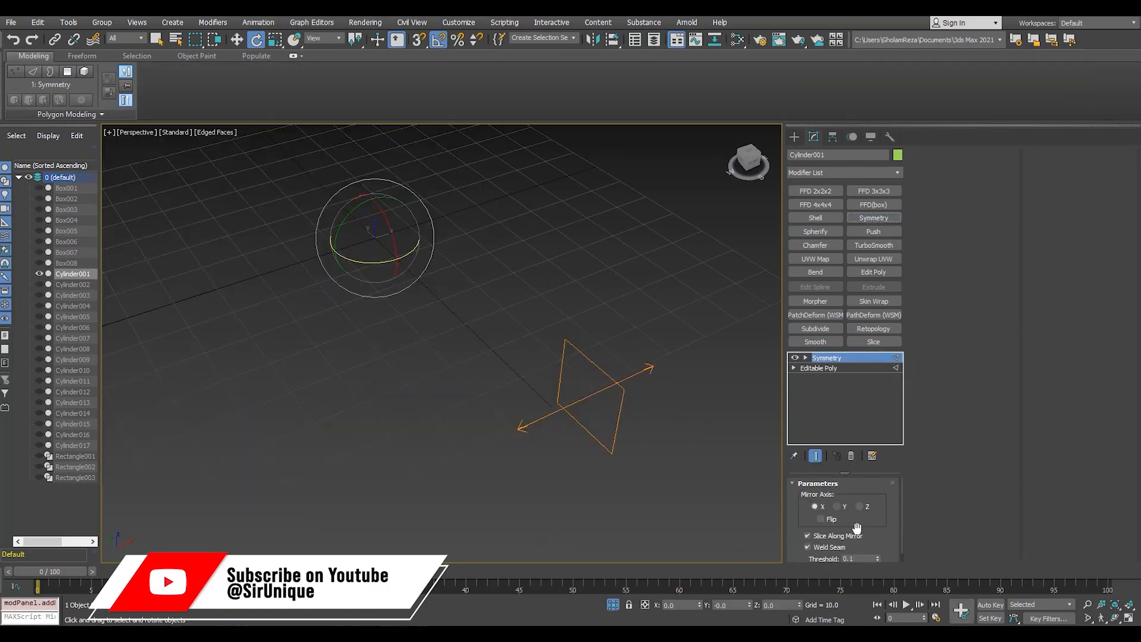
click(821, 518)
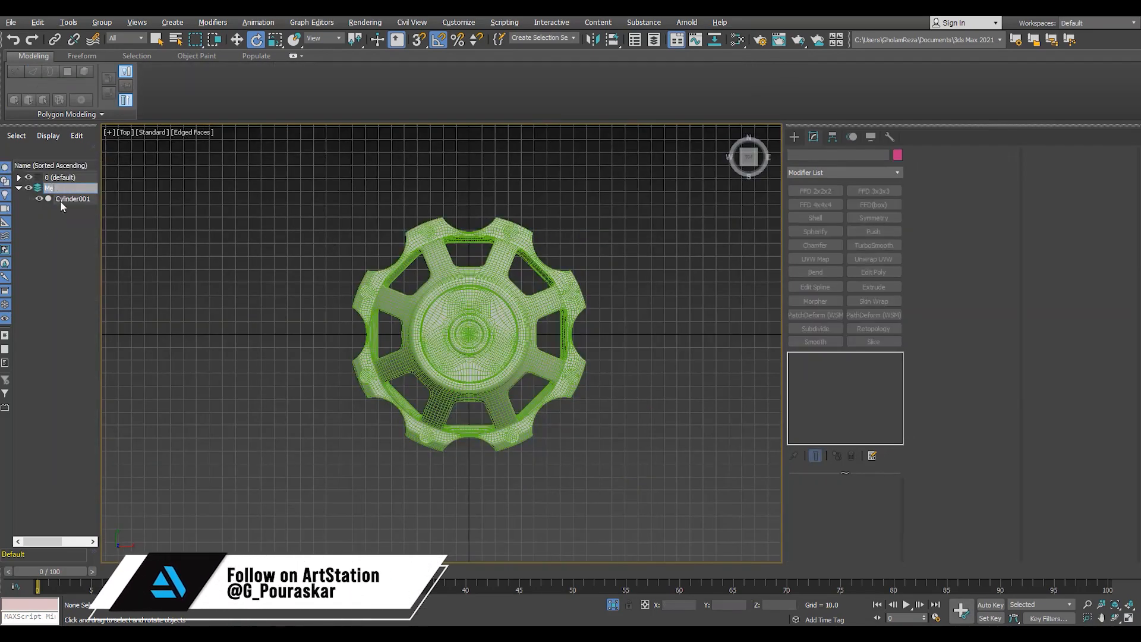
Name the layer containing the finished hub Mesh
text(sh)
key(Return)
middle_drag(276, 403, 270, 416)
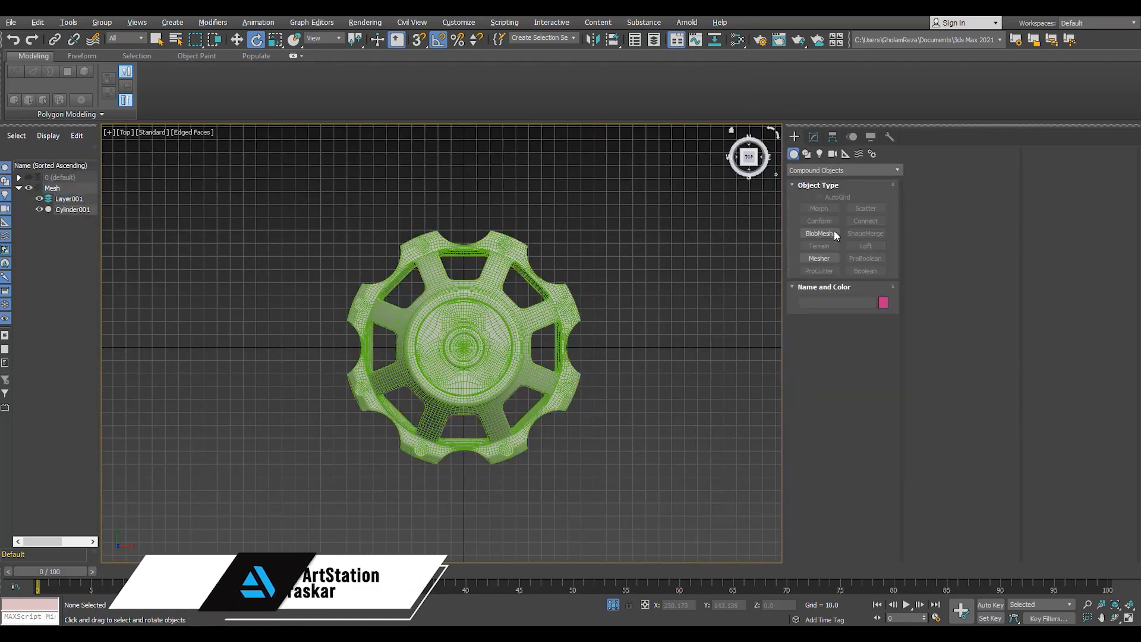
Create a standard primitive cylinder from the hub's centre, wider than the hub
click(804, 171)
click(808, 194)
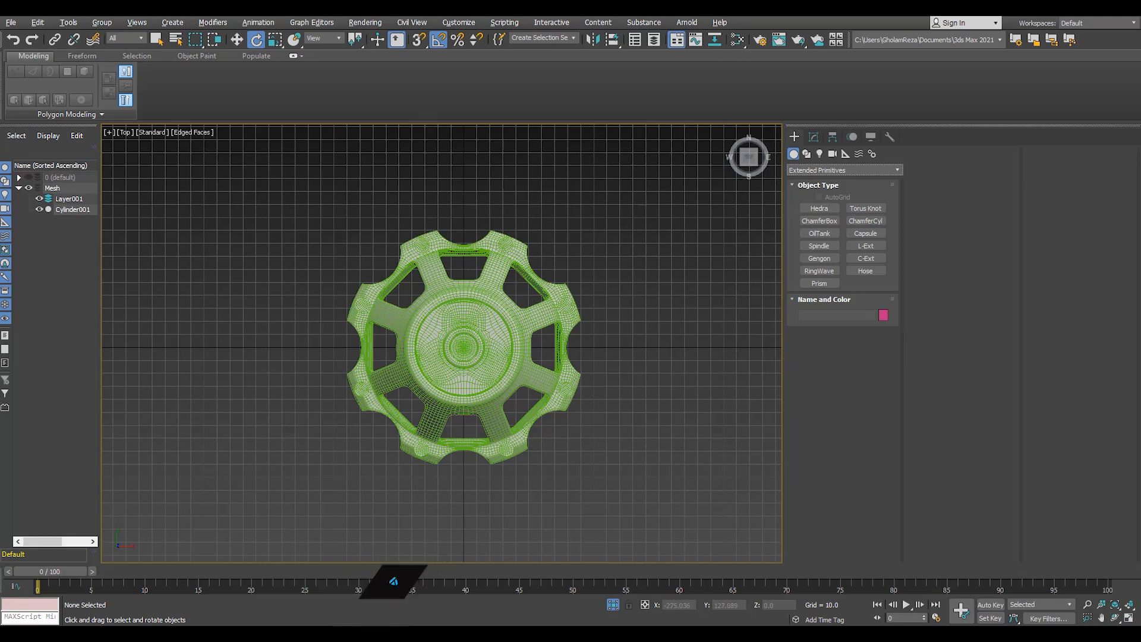
click(811, 172)
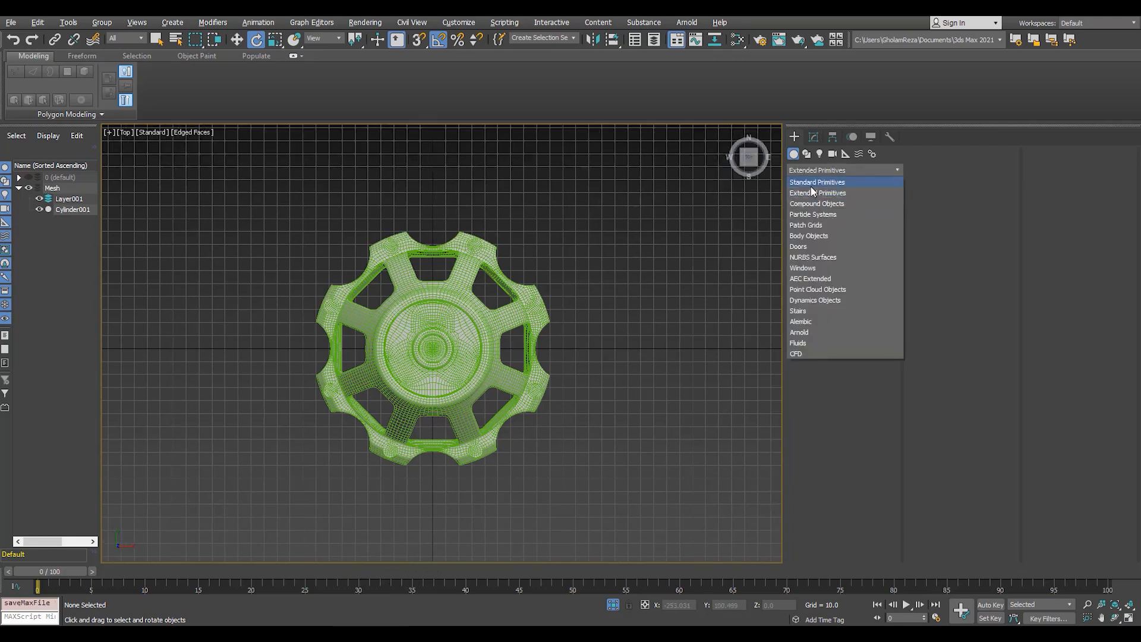
click(812, 183)
click(821, 233)
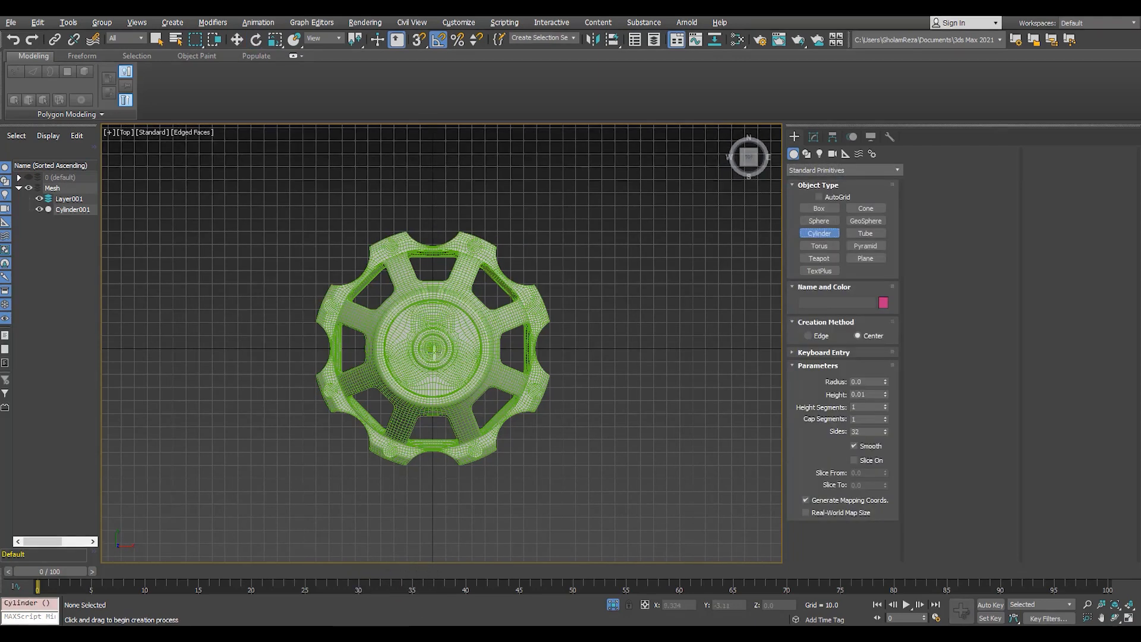
drag(433, 351, 507, 240)
click(508, 226)
right_click(687, 505)
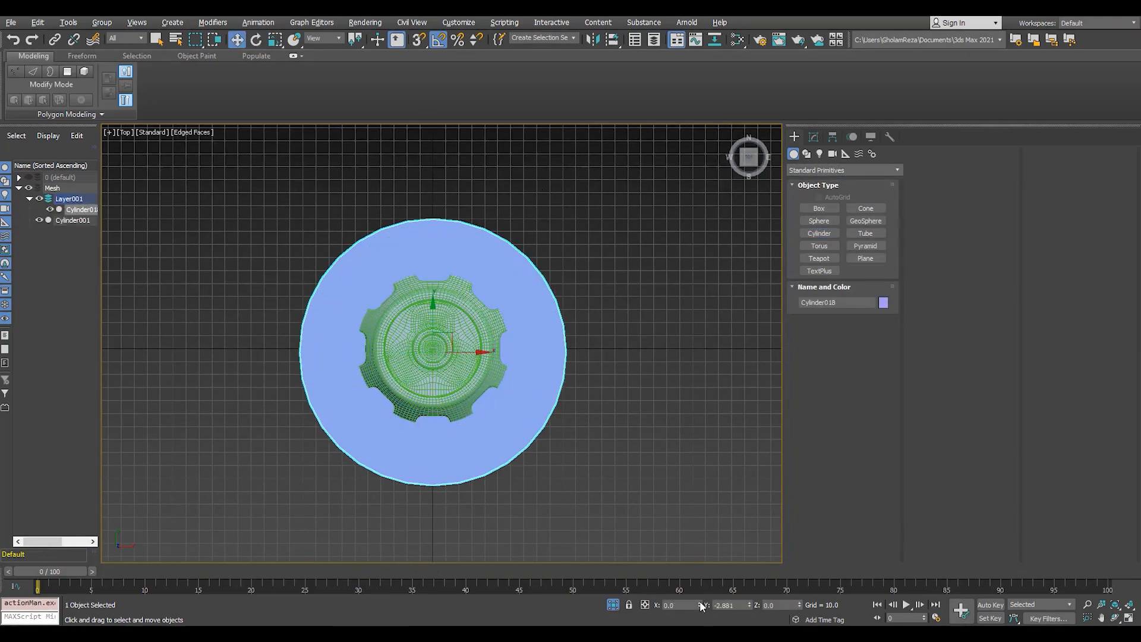
Reset the new cylinder's Y position to 0 and show it in the Perspective view with edged faces
right_click(749, 606)
key(alt+w)
middle_click(654, 461)
key(alt+w)
alt+middle_drag(656, 458, 672, 398)
key(F4)
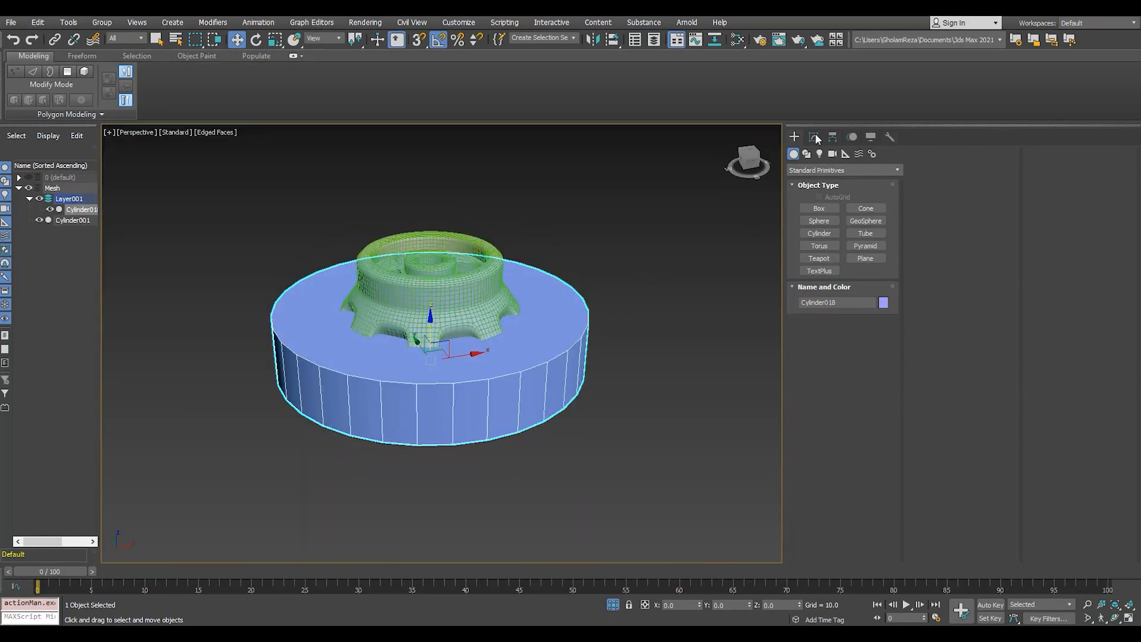
Set the new cylinder to 128 sides and reduce its height to about -4.3, forming a thin disc under the hub
click(815, 137)
text(128)
key(Return)
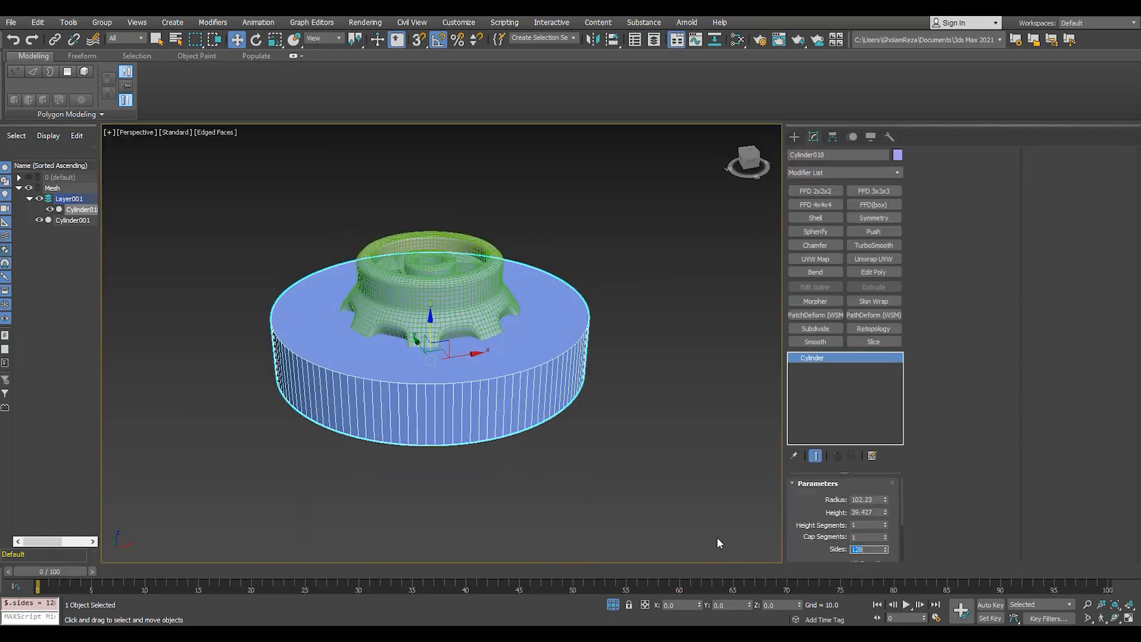
drag(884, 515, 917, 578)
alt+middle_drag(493, 417, 478, 395)
key(z)
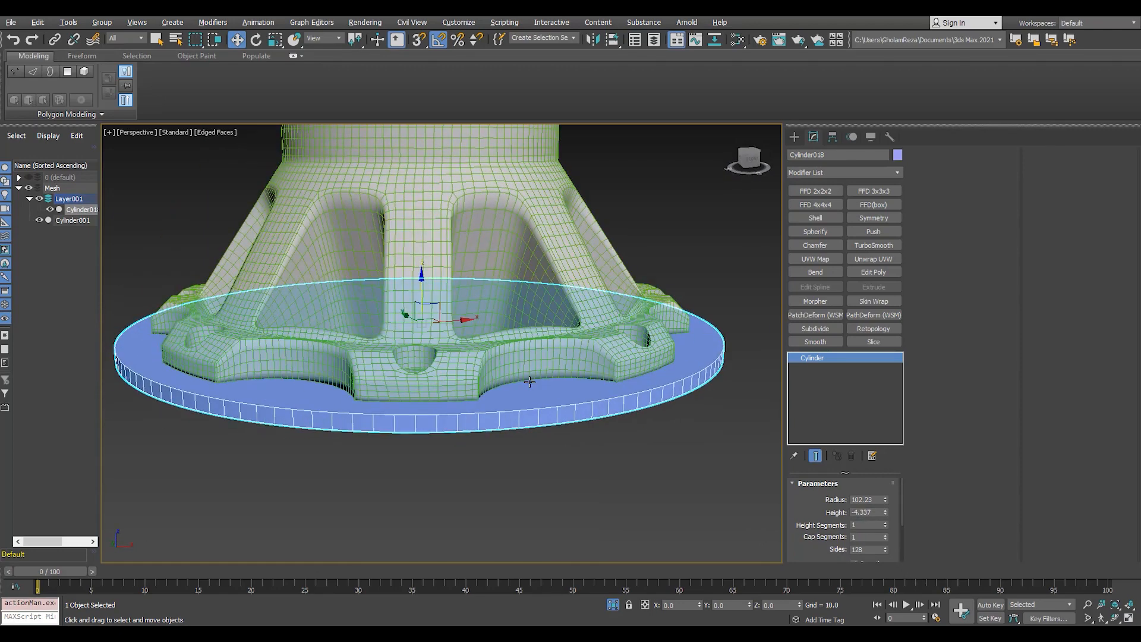
Reduce the disc's radius to about 98.1 while comparing it with the hub's outline in the Top view
key(alt+w)
middle_click(353, 250)
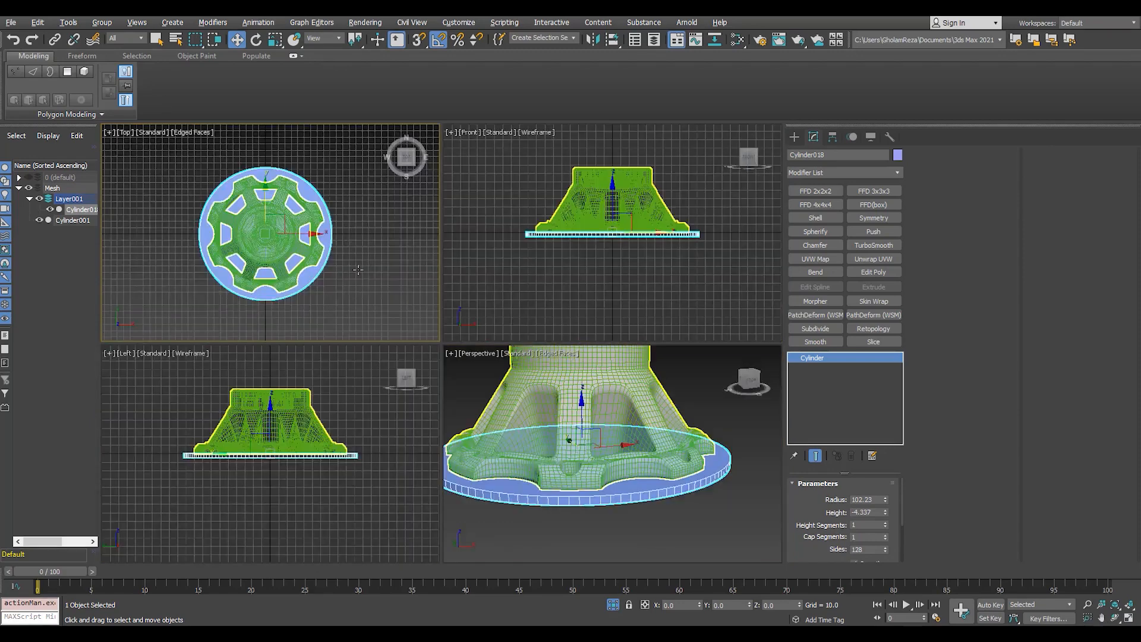
key(alt+w)
scroll(603, 374, up, 4)
mouse_move(885, 502)
mouse_down()
mouse_move(886, 536)
mouse_move(885, 523)
mouse_up()
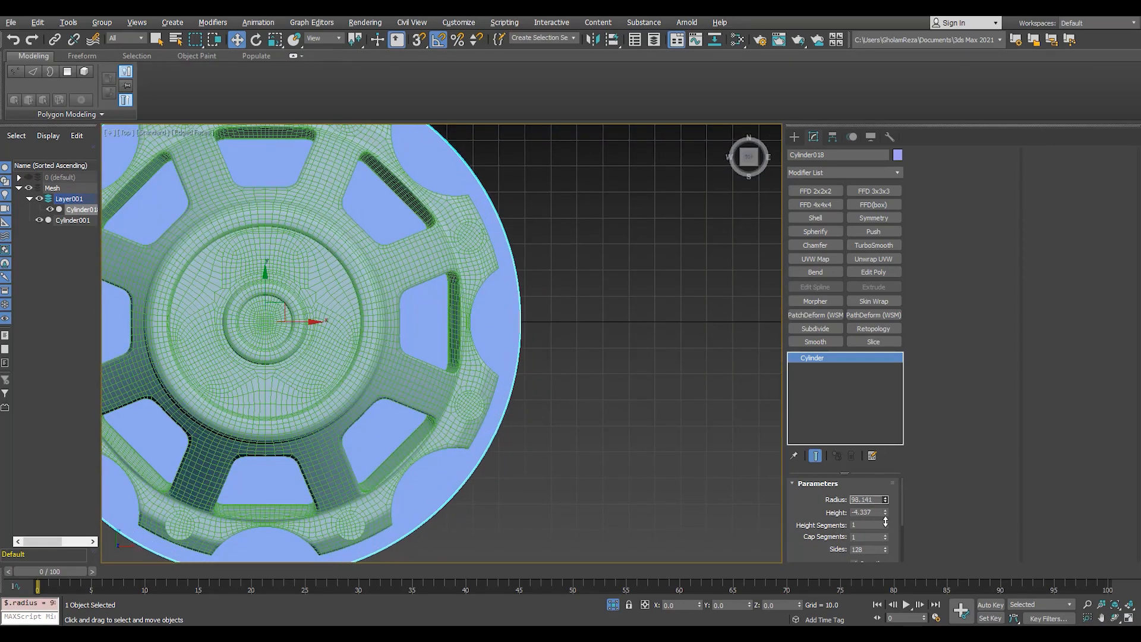
key(z)
key(alt+w)
middle_click(463, 377)
middle_click(239, 306)
key(alt+w)
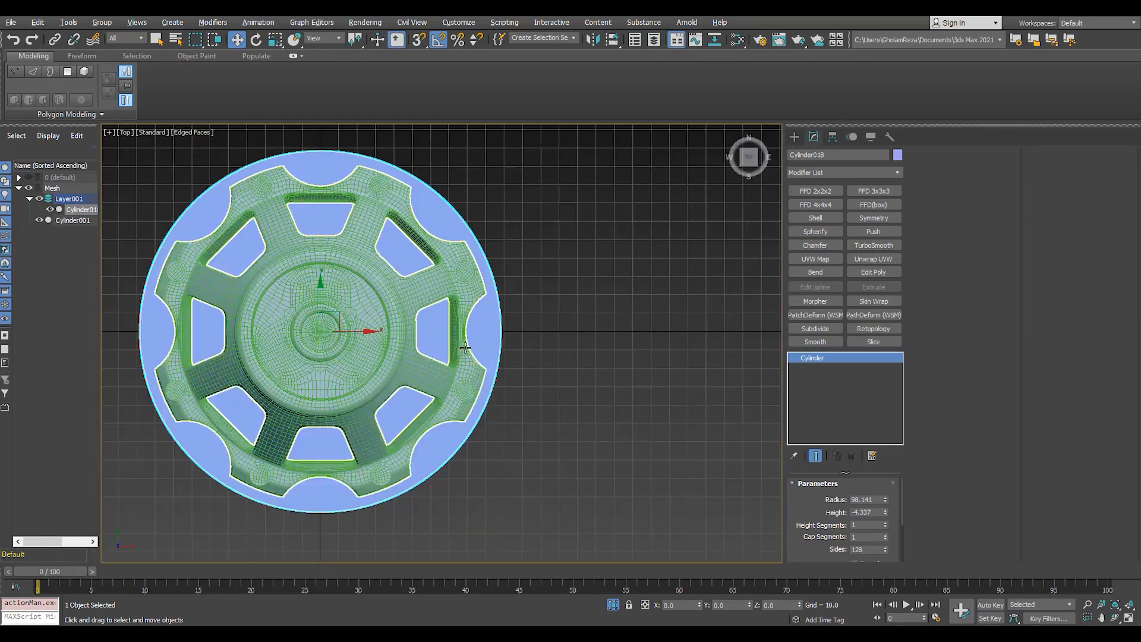
middle_drag(239, 307, 322, 306)
Move Layer001 out of the Mesh layer and hide the Mesh layer with the finished hub
key(F3)
key(alt+e)
click(322, 306)
click(30, 198)
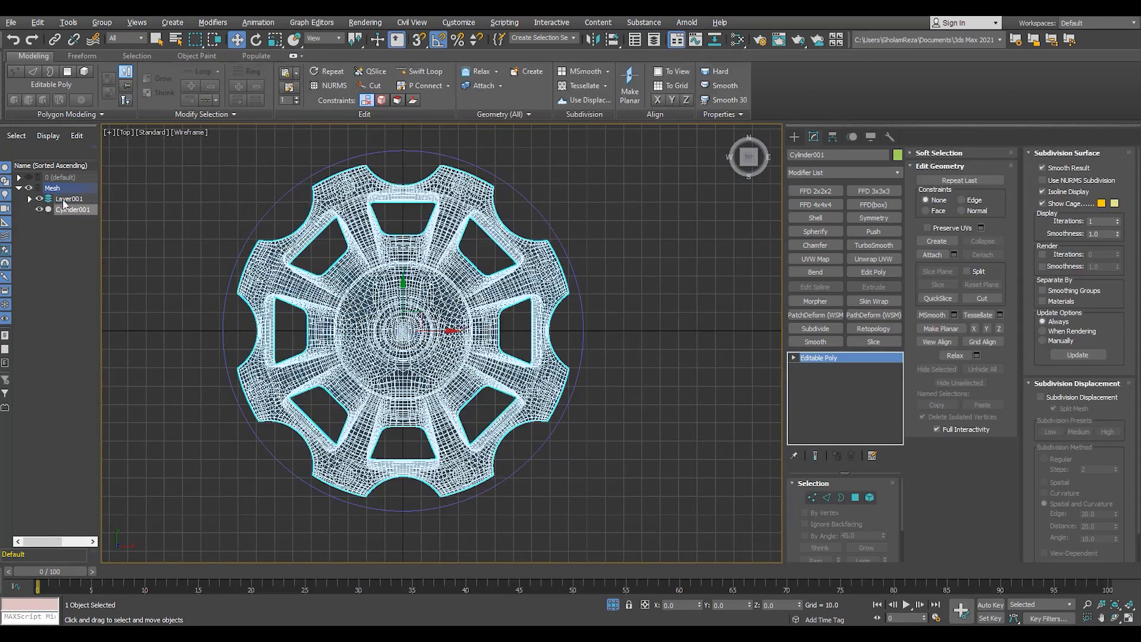
drag(63, 200, 62, 237)
click(28, 199)
Clone the disc in place and reduce the clone's radius to about 26.5
click(584, 339)
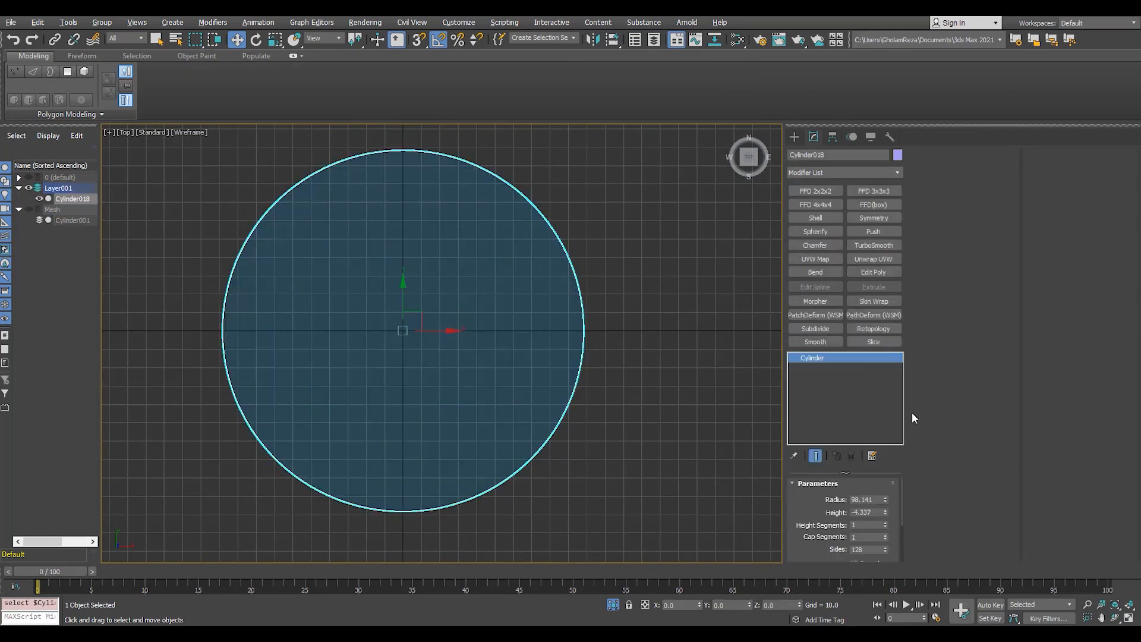
key(ctrl+v)
key(Return)
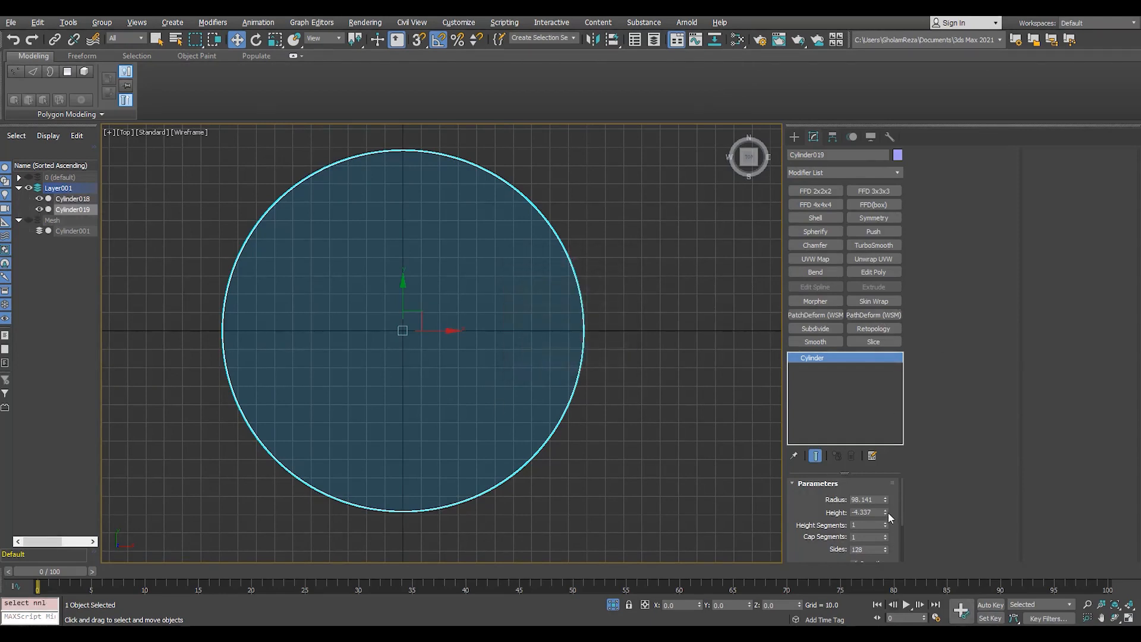
drag(885, 499, 880, 544)
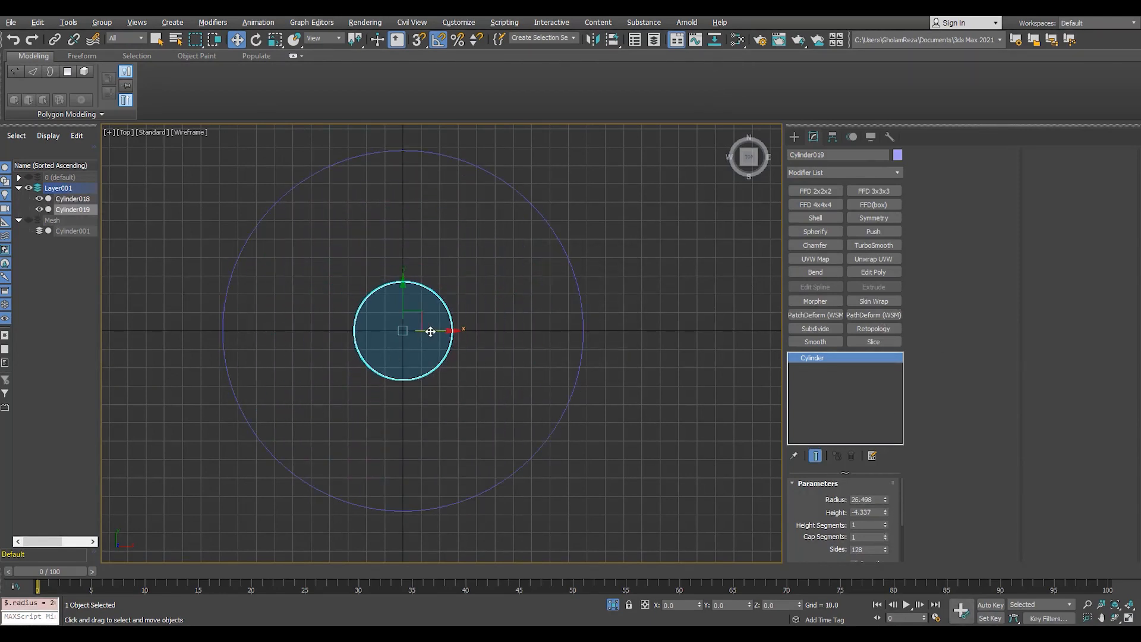
Move the small cylinder to the disc's rim at Y about -93.9 and set its height to about -15.2
key(s)
drag(430, 331, 455, 500)
key(alt+w)
alt+middle_drag(606, 482, 597, 474)
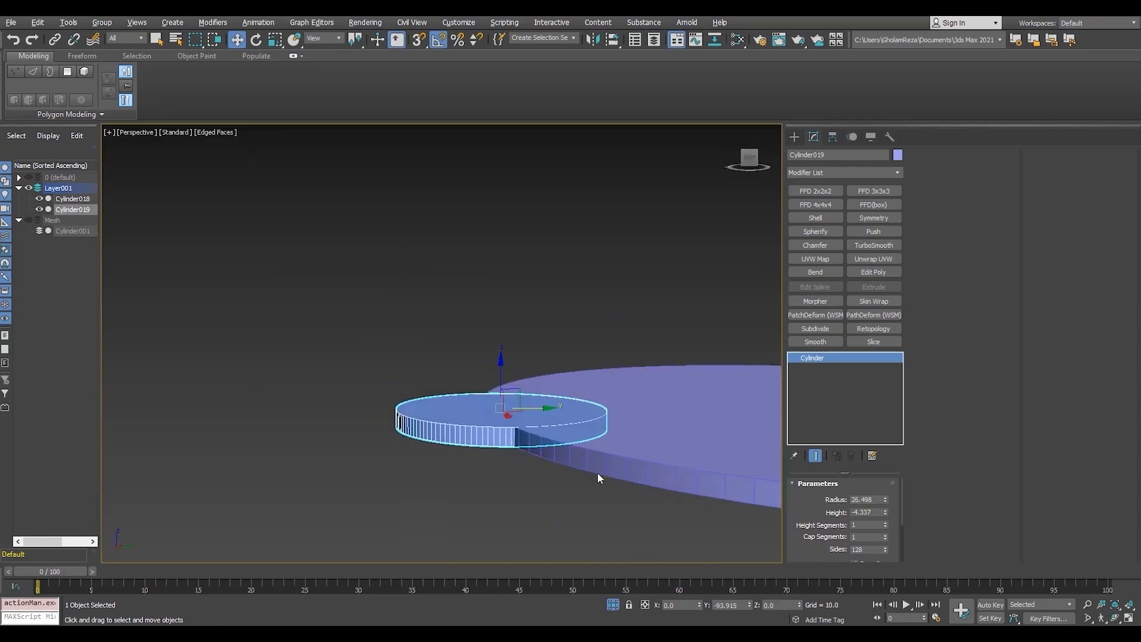
drag(892, 587, 910, 45)
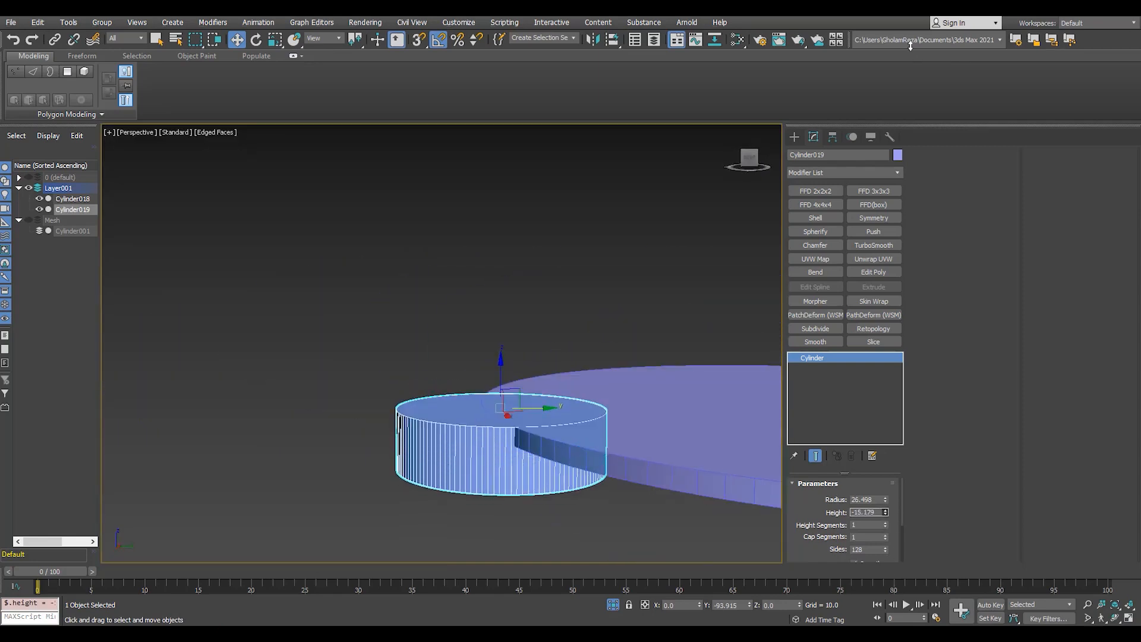
Set the large disc's height to -20
alt+middle_drag(675, 443, 683, 454)
click(683, 453)
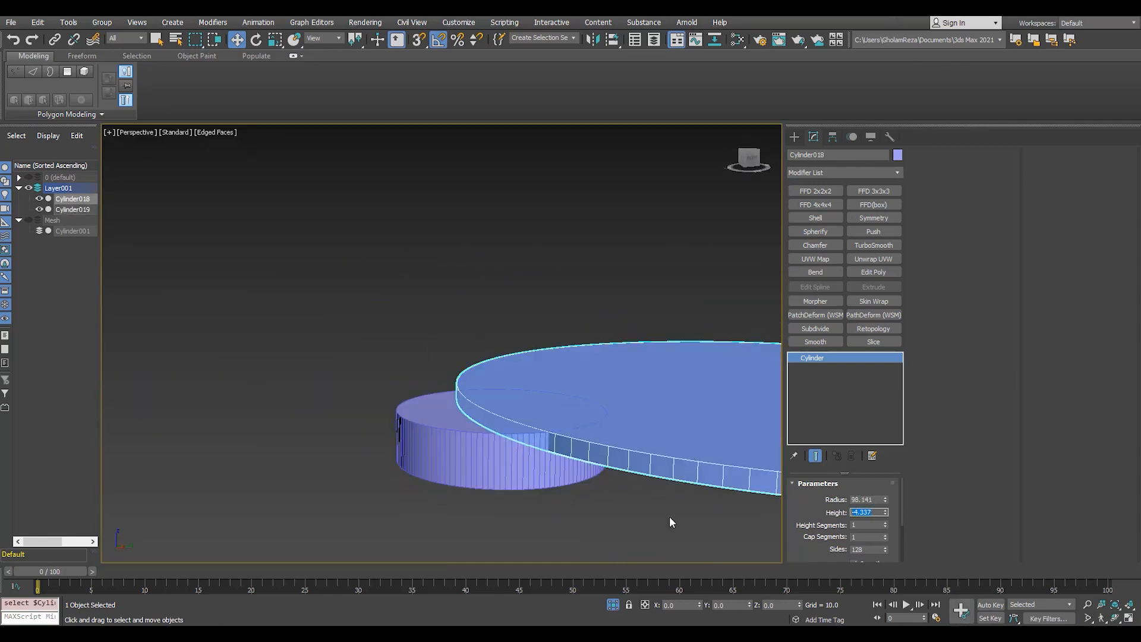
text(-10)
key(Return)
key(Return)
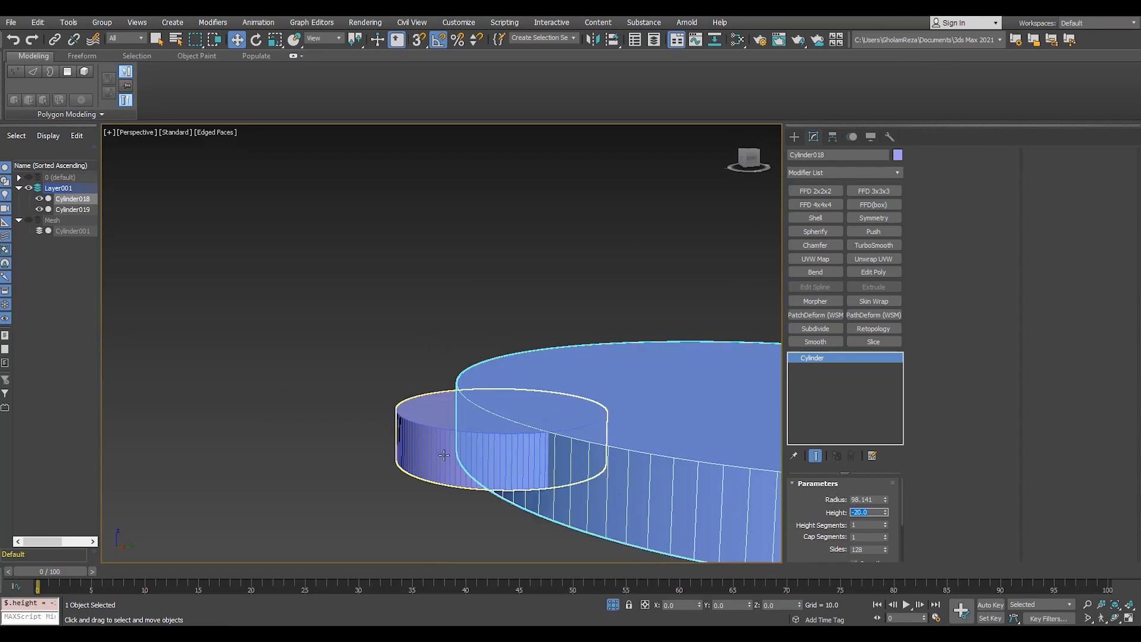
Set the small rim cylinder's height to -20 and its sides to 64
click(446, 455)
text(-20)
key(Return)
alt+middle_drag(775, 518, 779, 520)
double_click(870, 549)
text(64)
key(Return)
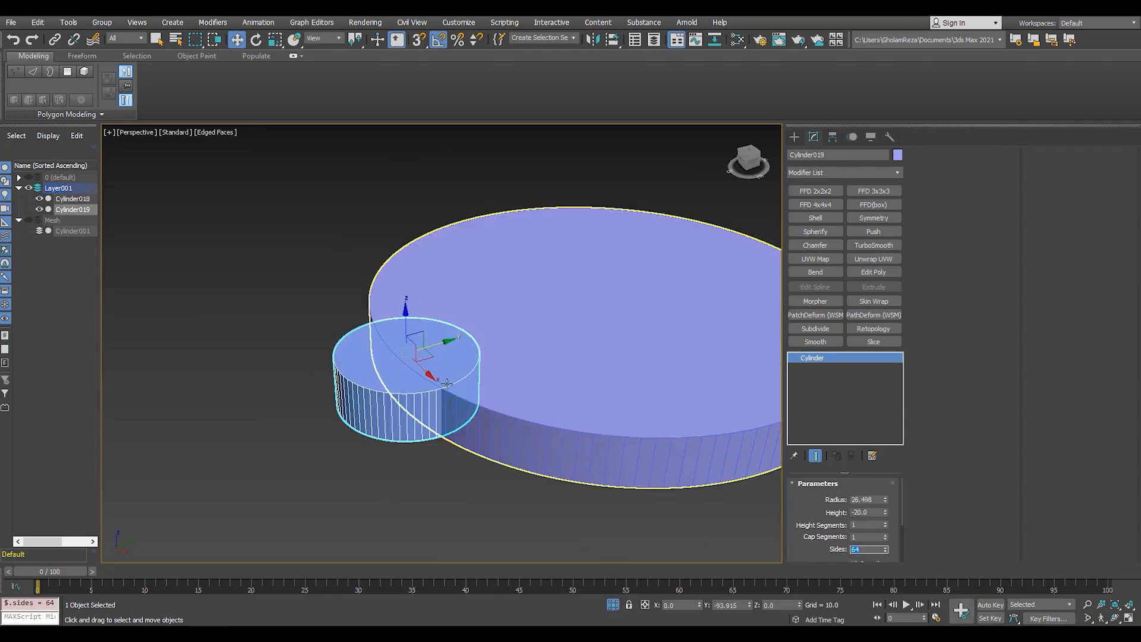
scroll(451, 396, up, 3)
alt+middle_drag(452, 381, 451, 396)
scroll(451, 396, down, 3)
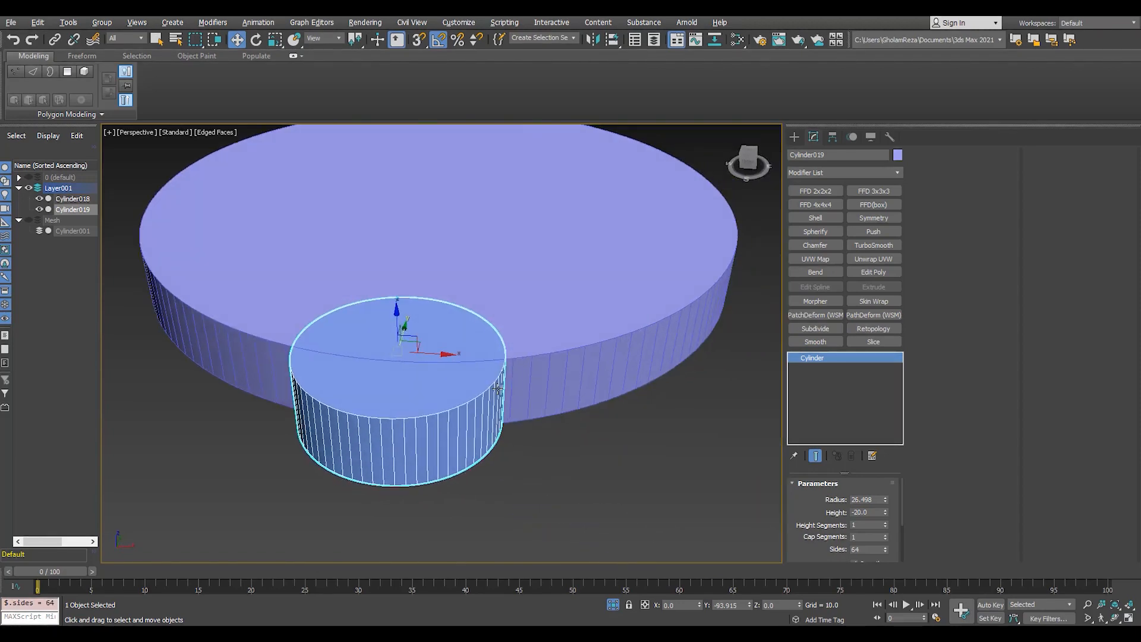
Move only the small cylinder's pivot to the centre of the large disc, working in the Top view
key(alt+w)
right_click(322, 254)
key(alt+w)
click(832, 137)
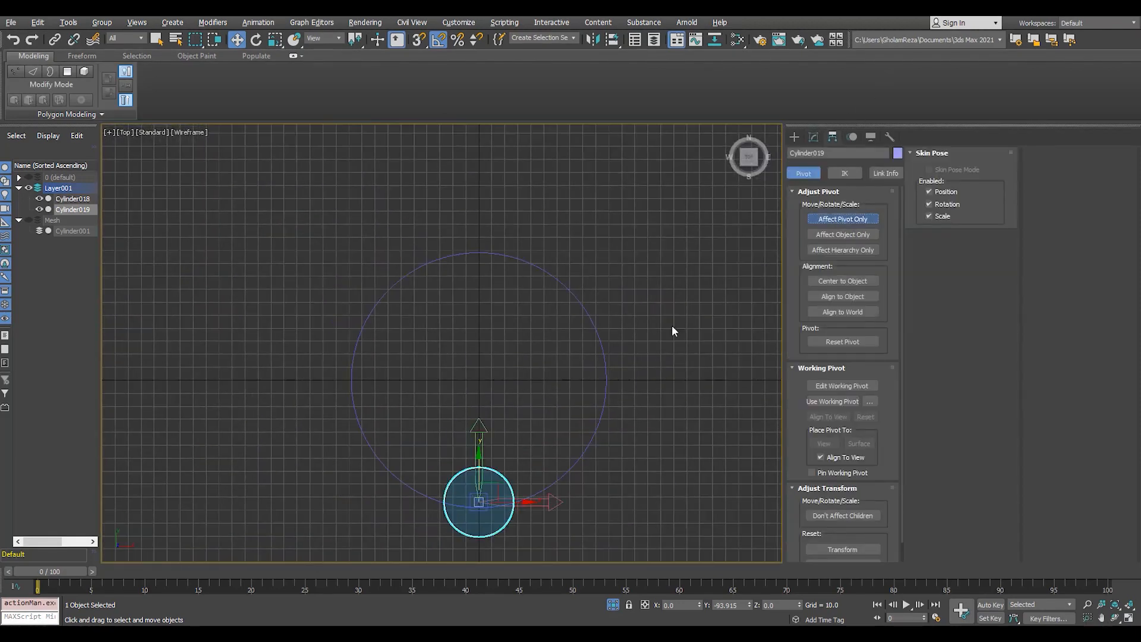
click(606, 378)
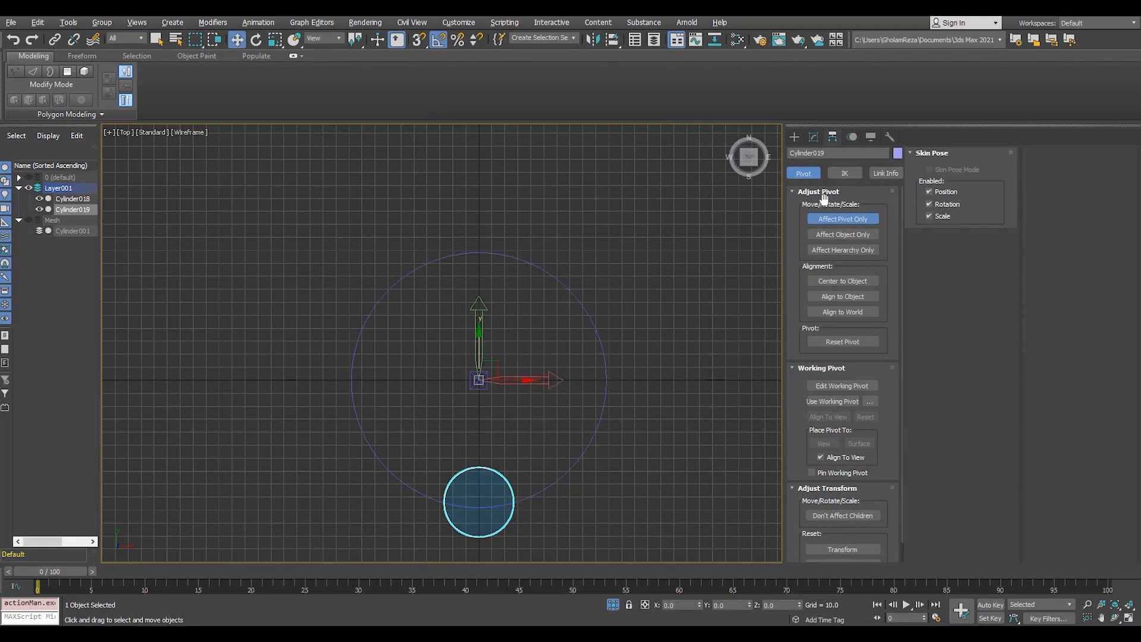
click(832, 220)
Rotate-clone the small cylinder by -90 degrees around the disc's centre as three instances
key(e)
shift+drag(506, 419, 448, 433)
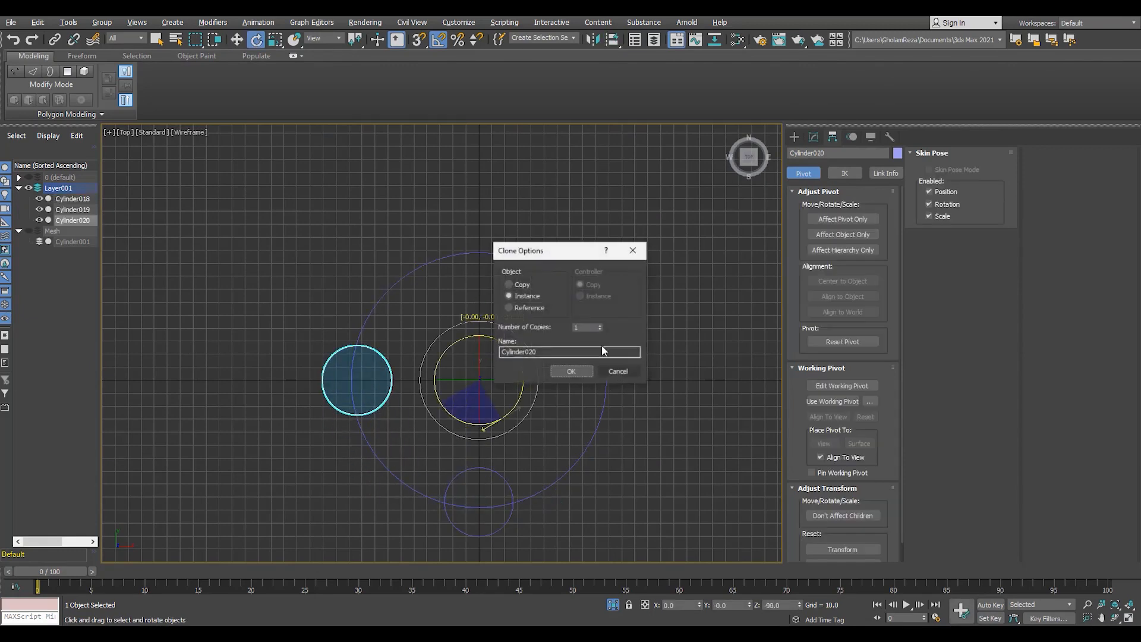
click(600, 326)
click(601, 325)
click(584, 372)
key(alt+w)
middle_click(612, 478)
key(alt+w)
scroll(458, 395, down, 4)
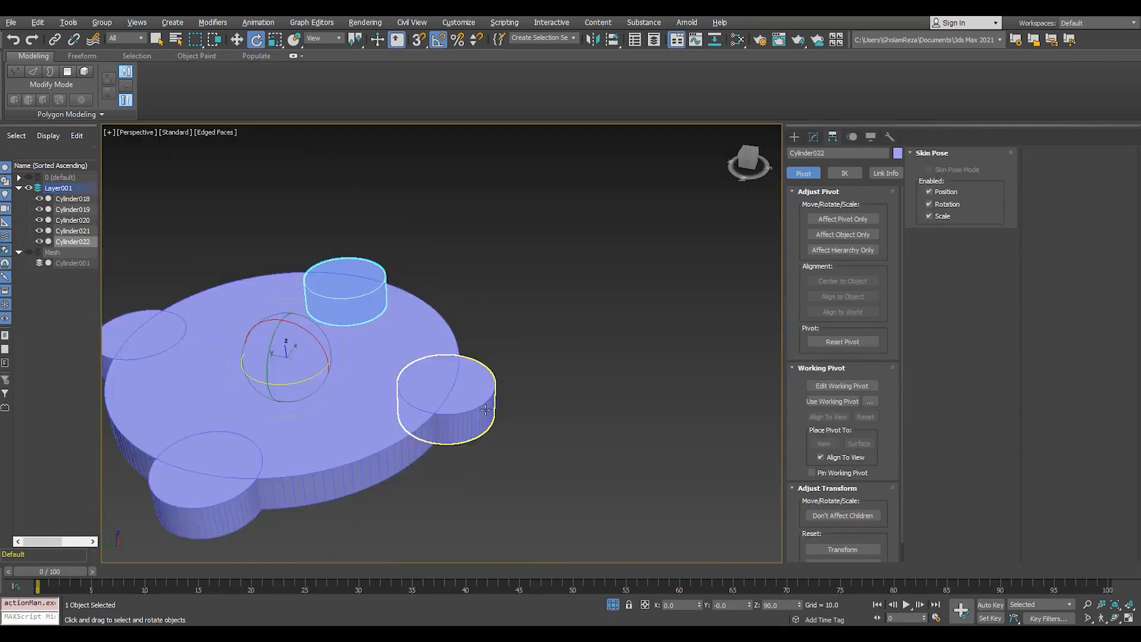
Add an Edit Poly modifier to the last small cylinder and auto smooth all its polygons at 45
alt+middle_drag(449, 389, 334, 348)
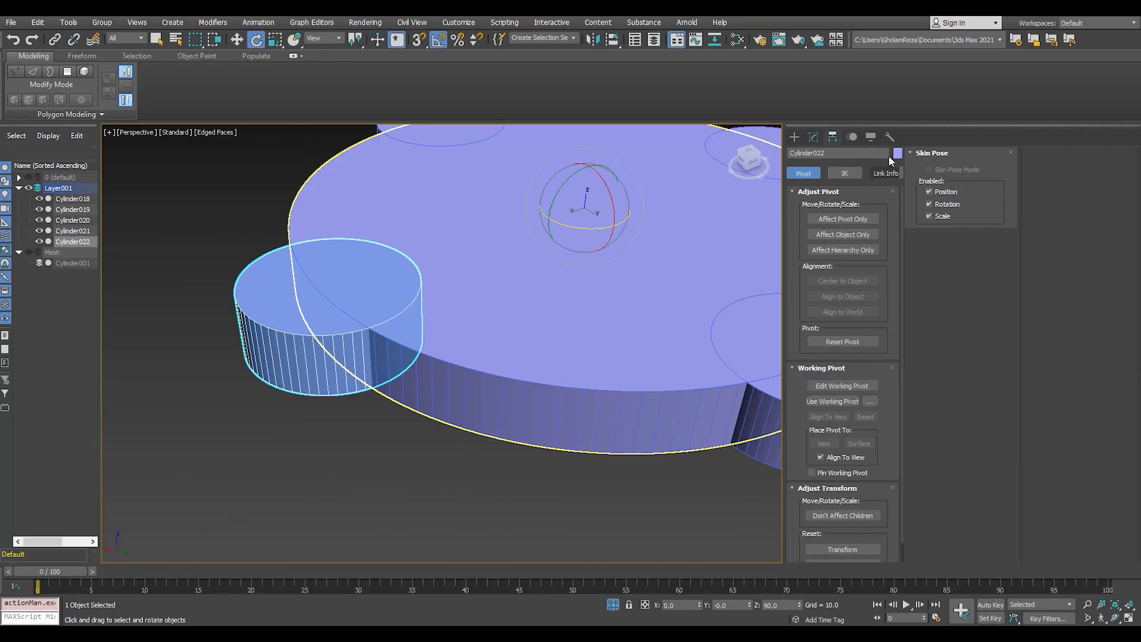
click(813, 137)
click(872, 271)
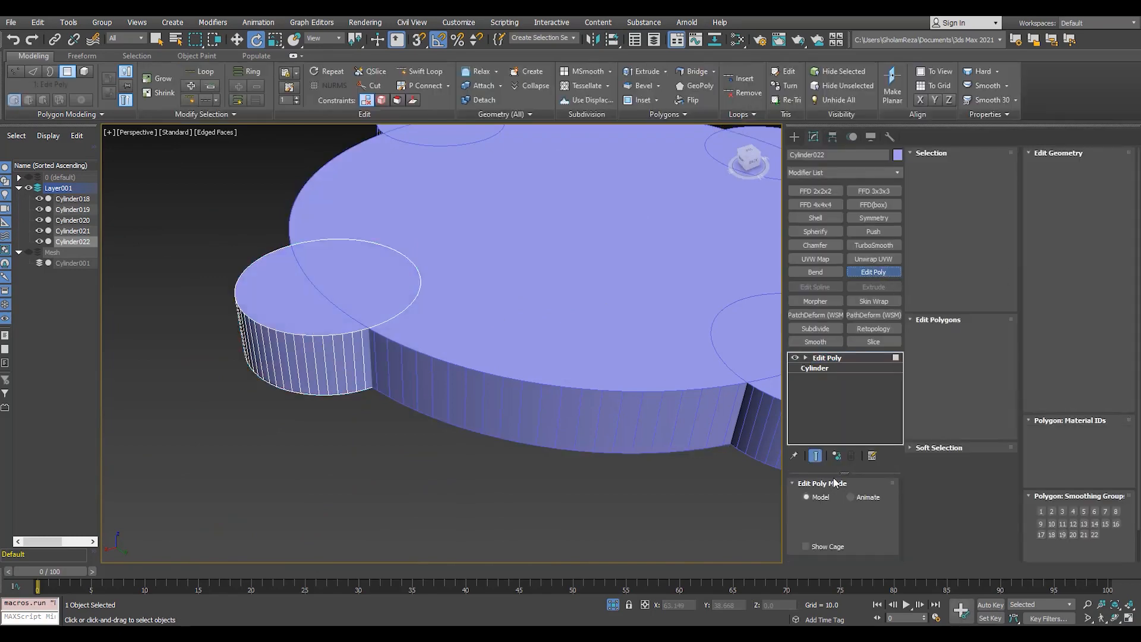
key(4)
key(ctrl+a)
click(1052, 557)
click(628, 316)
drag(1053, 551, 1052, 516)
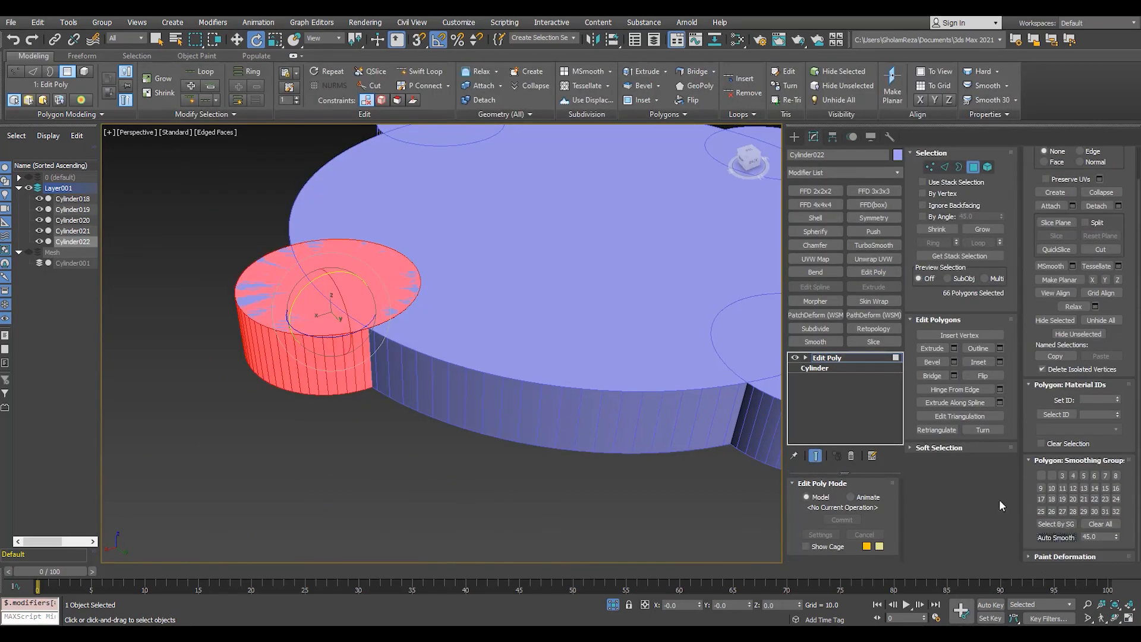
key(4)
Unite the large disc with the four small rim cylinders using a ProBoolean Union
click(474, 323)
scroll(487, 359, down, 4)
alt+middle_drag(487, 359, 529, 375)
scroll(505, 321, up, 2)
alt+middle_drag(497, 323, 477, 311)
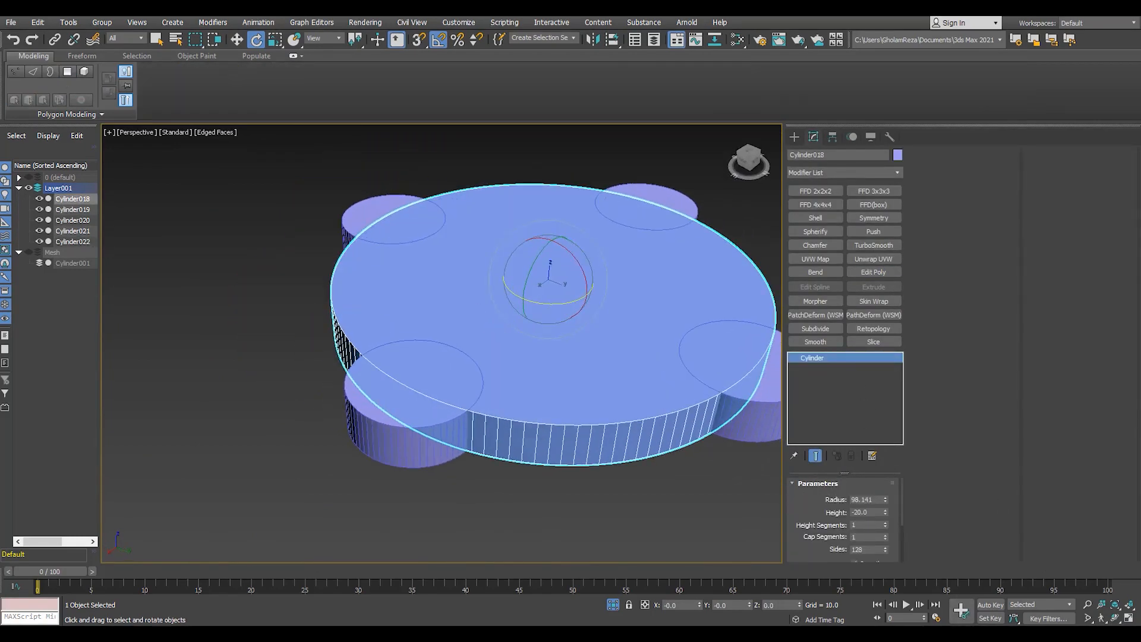
click(794, 136)
click(844, 170)
click(832, 200)
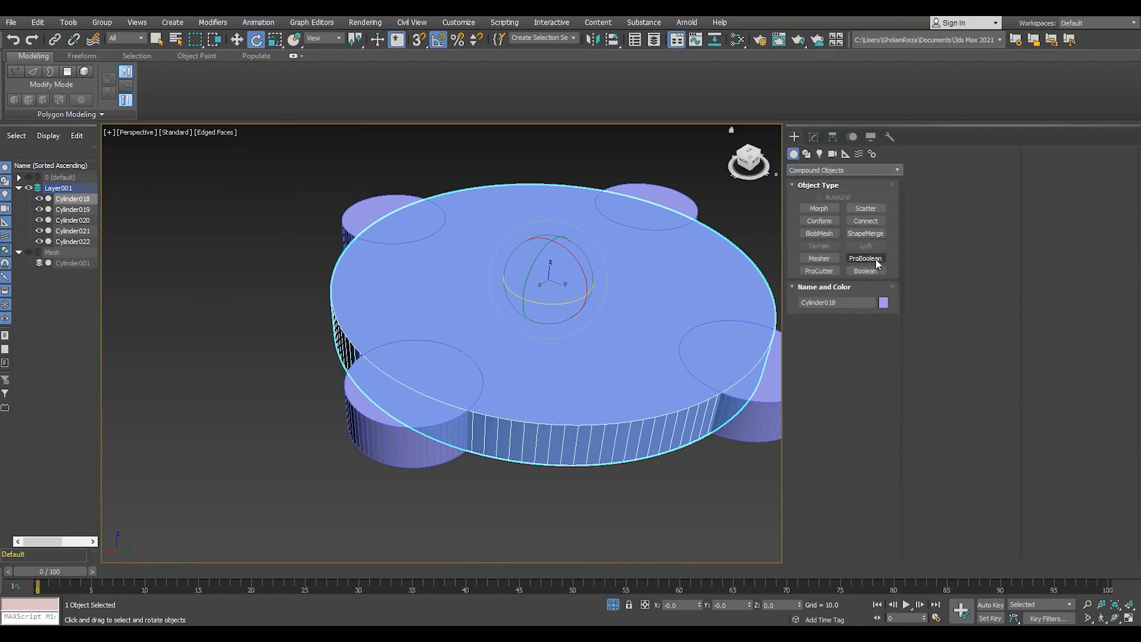
click(866, 258)
click(946, 493)
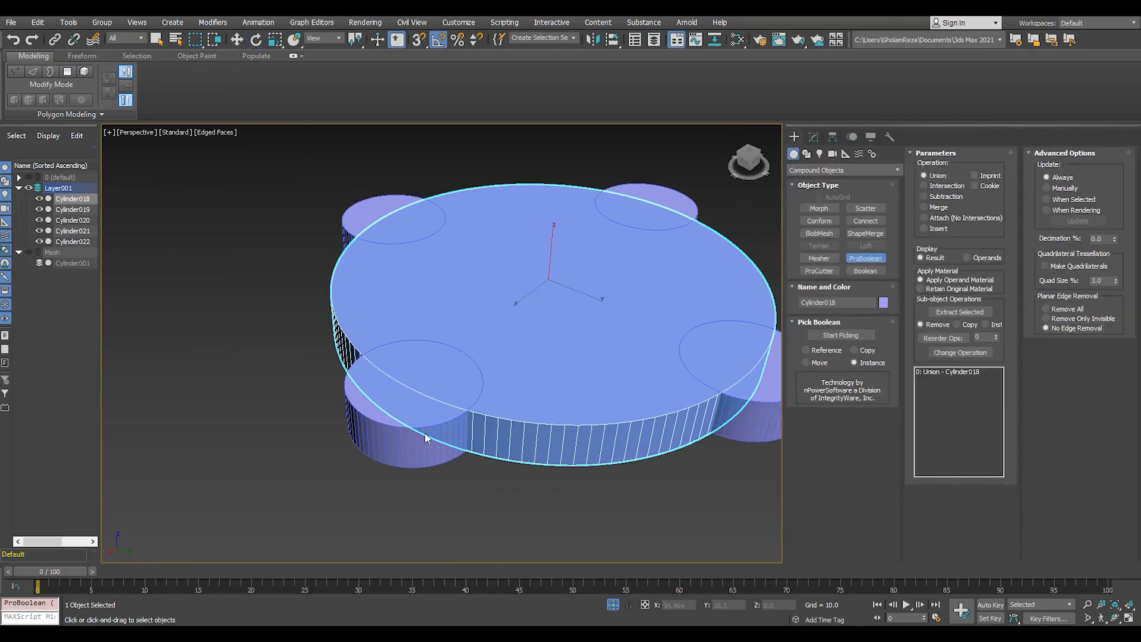
click(360, 430)
click(393, 219)
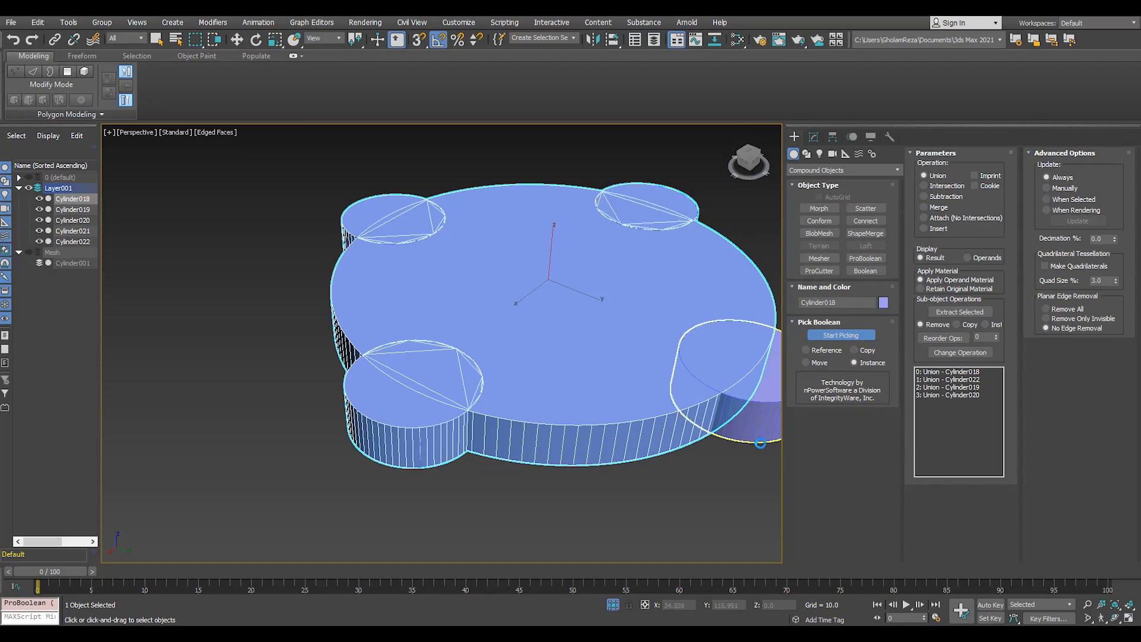
click(760, 443)
middle_drag(718, 442, 612, 445)
Collapse the ProBoolean body to an Editable Poly and show it in the Top view
click(813, 137)
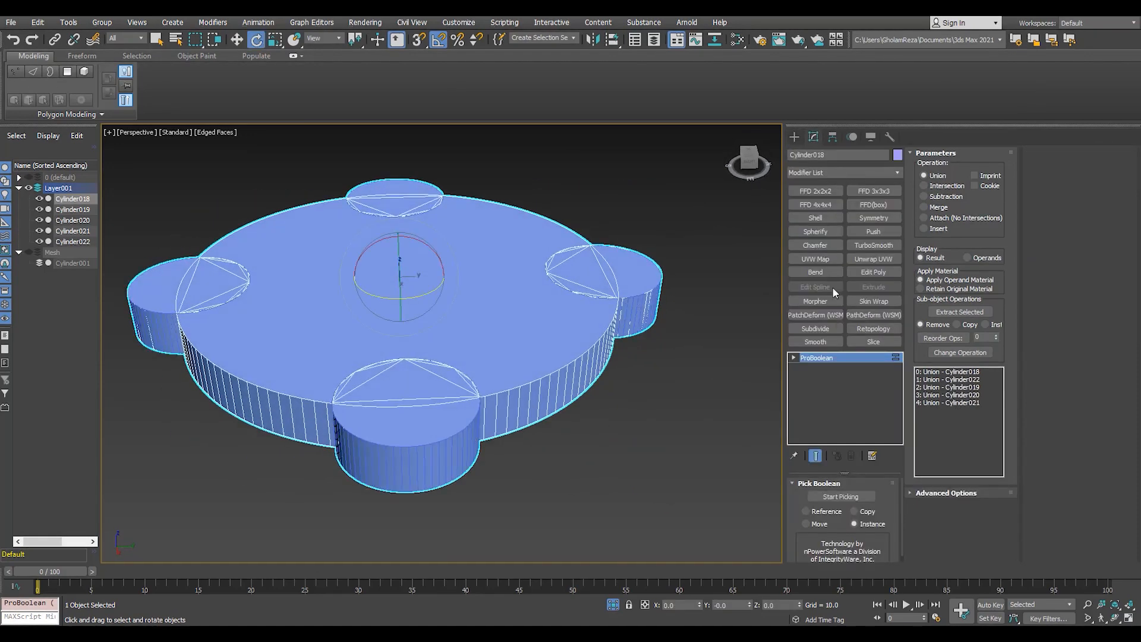
key(alt+w)
right_click(423, 279)
key(alt+w)
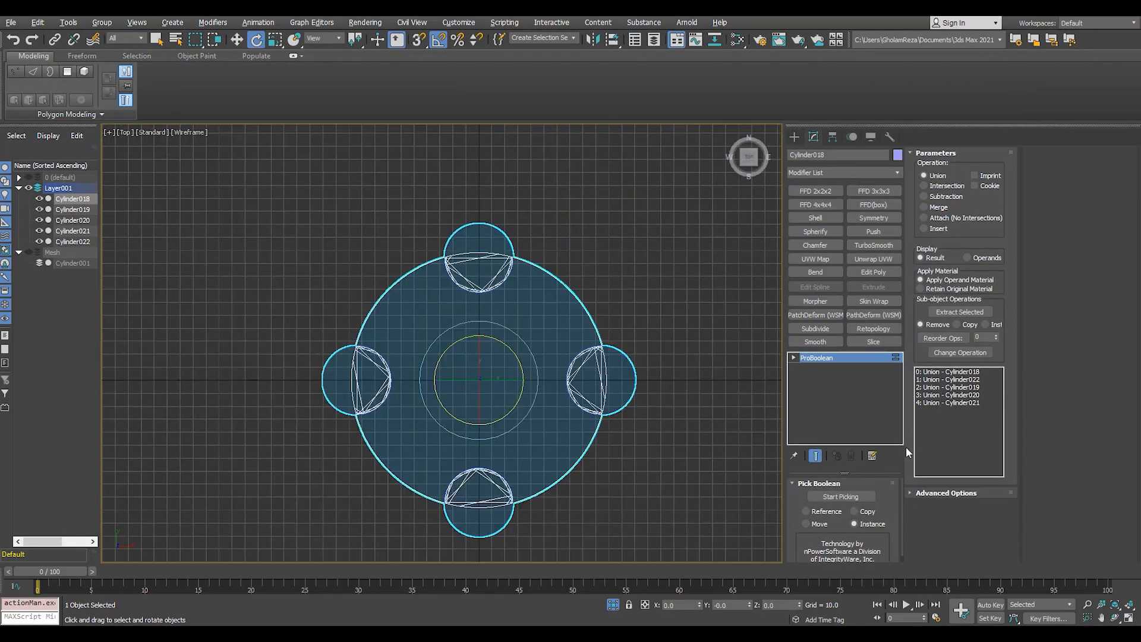
click(875, 170)
key(t)
key(t)
key(t)
key(t)
key(t)
key(t)
key(Return)
key(ctrl+e)
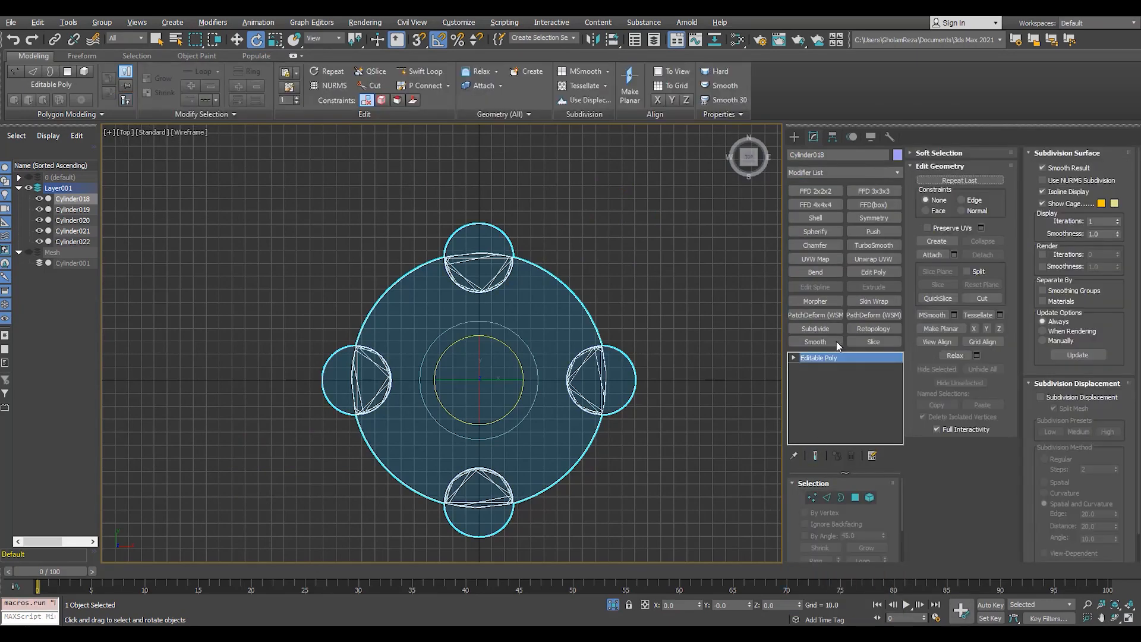
Cut the body in half with a Slice modifier turned upright along the Y axis, using Remove Bottom to keep the negative-X half
click(855, 342)
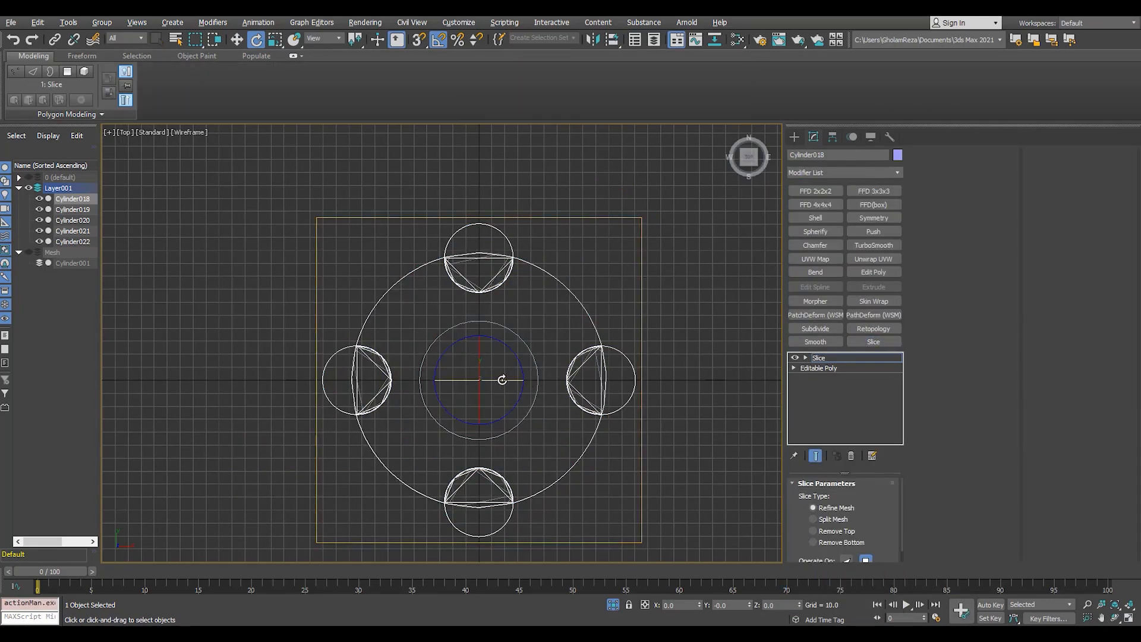
drag(502, 379, 453, 393)
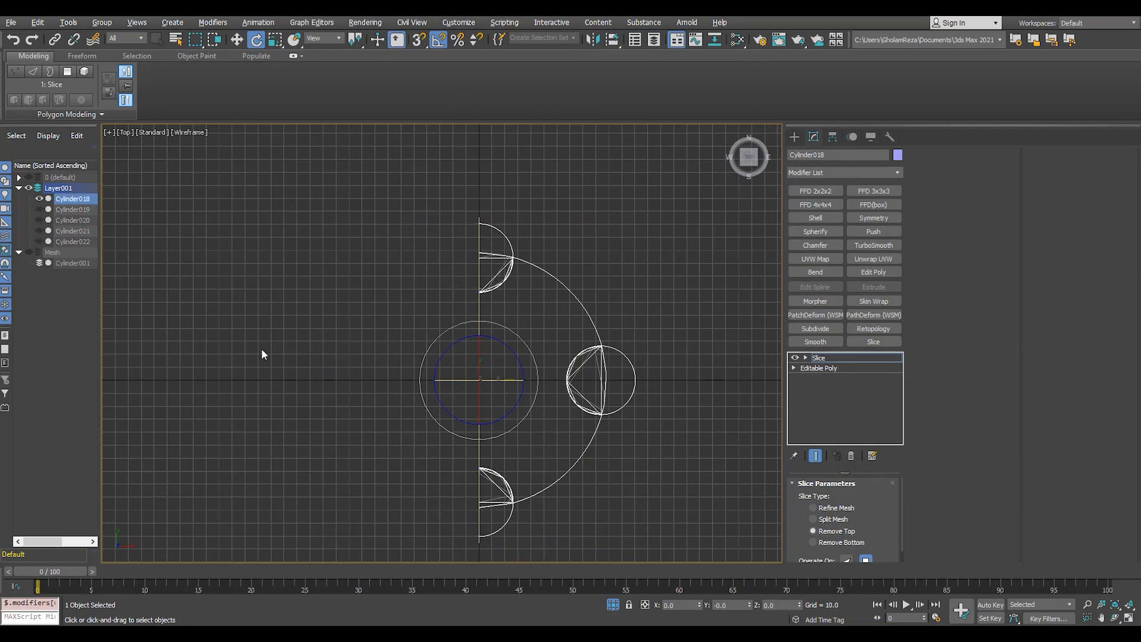
click(852, 544)
Add a second Slice along the X axis with Remove Bottom, leaving one quarter, and collapse the body to an Editable Poly
click(873, 342)
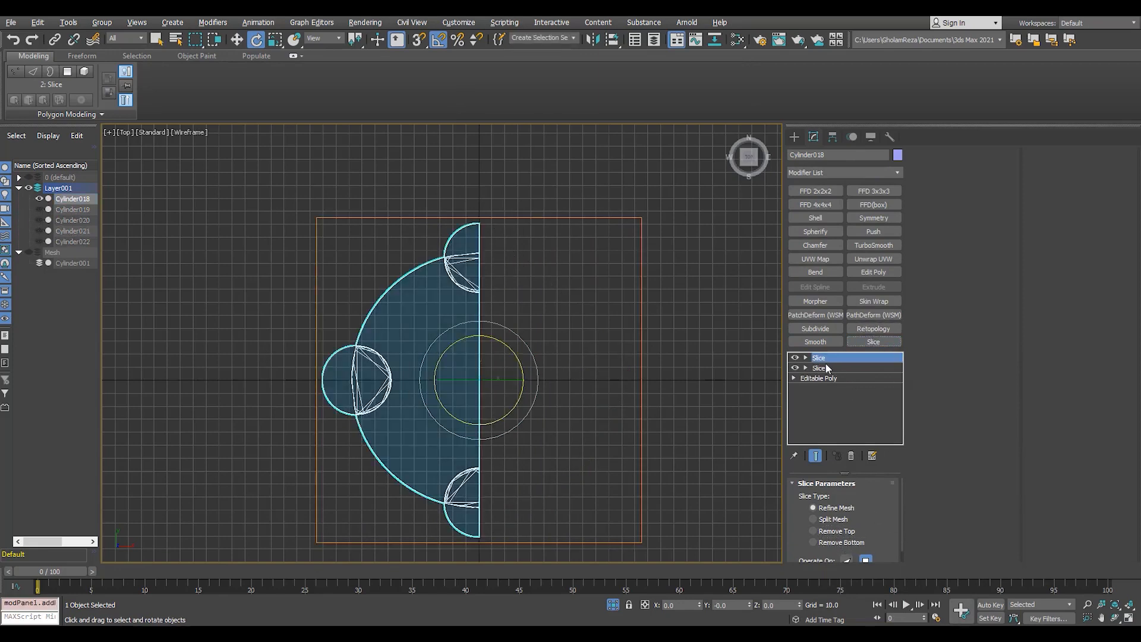
drag(499, 383, 551, 387)
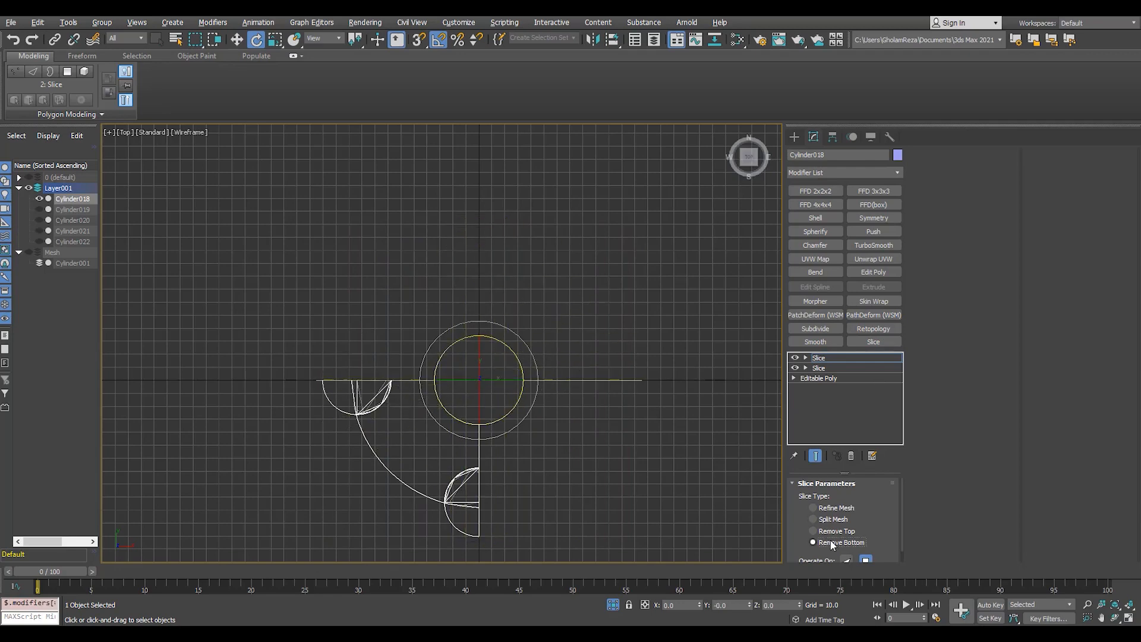
key(alt+w)
middle_click(649, 480)
key(alt+w)
alt+middle_drag(649, 480, 644, 417)
key(ctrl+e)
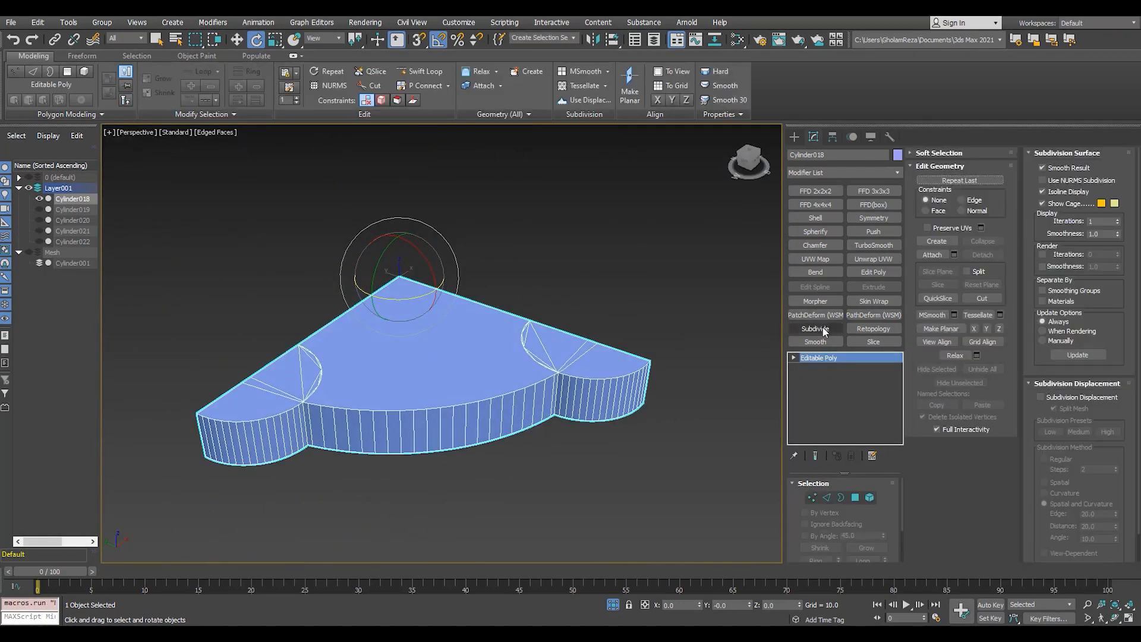
Apply a Subdivide modifier to the quarter body with its mode set to Variable Curvature
click(823, 330)
click(843, 506)
click(823, 550)
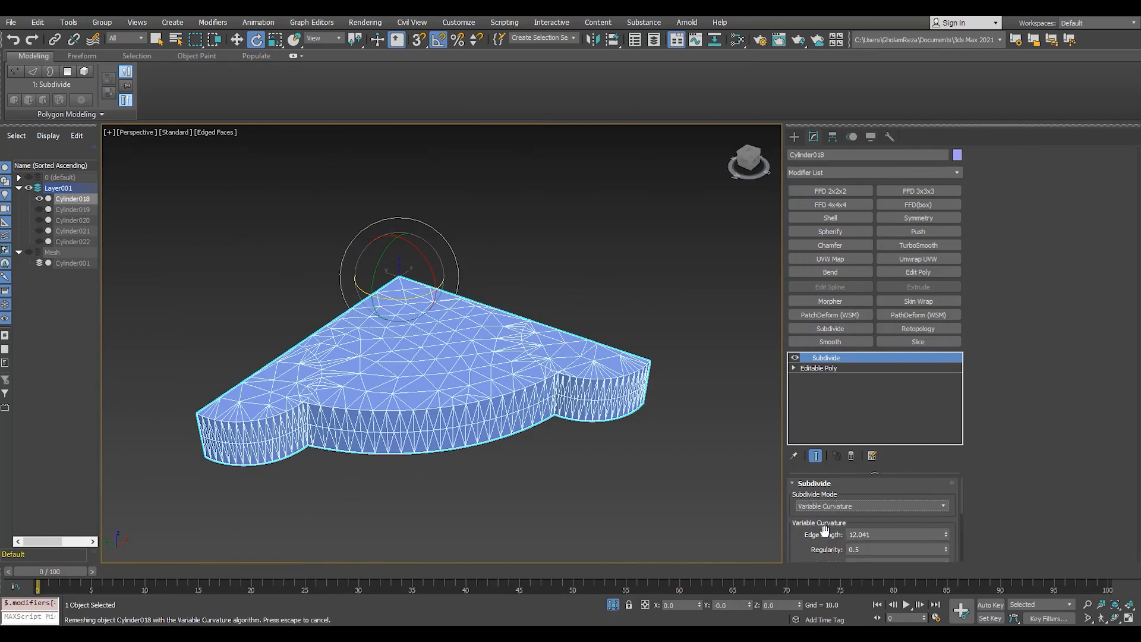
Apply a ReForm Retopology with a face count of 5000 to the base disc and collapse it to an Editable Poly
click(894, 328)
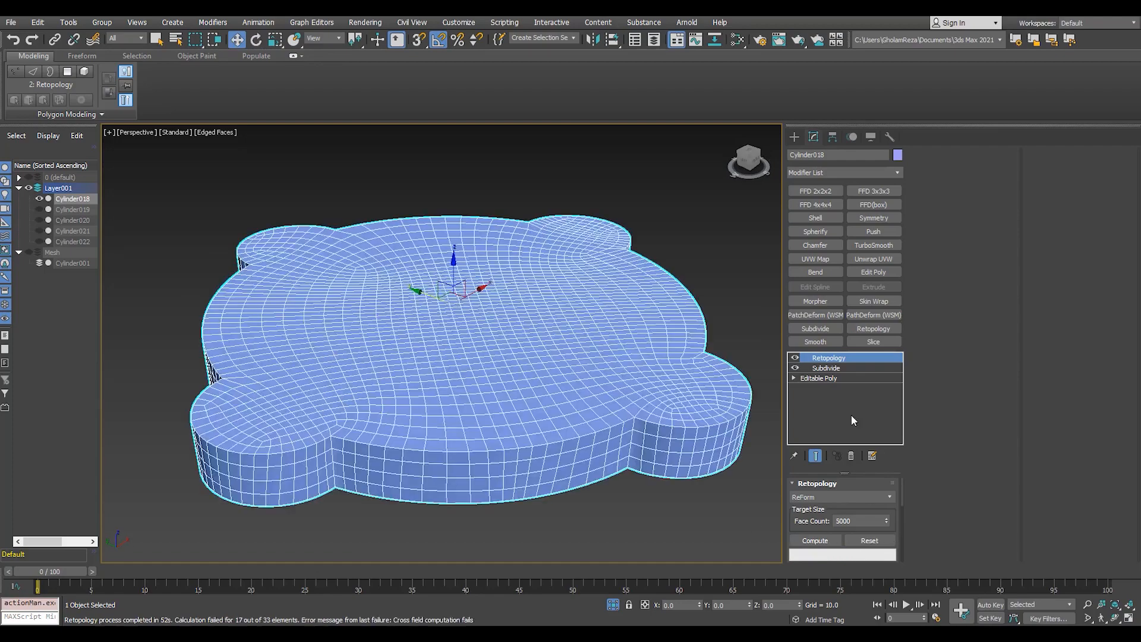
alt+middle_drag(369, 413, 361, 446)
key(ctrl+e)
middle_drag(361, 446, 389, 436)
Unhide the Mesh layer with the hub and select the disc's flat top polygons by a 45-degree angle
key(4)
key(alt+q)
scroll(389, 380, down, 4)
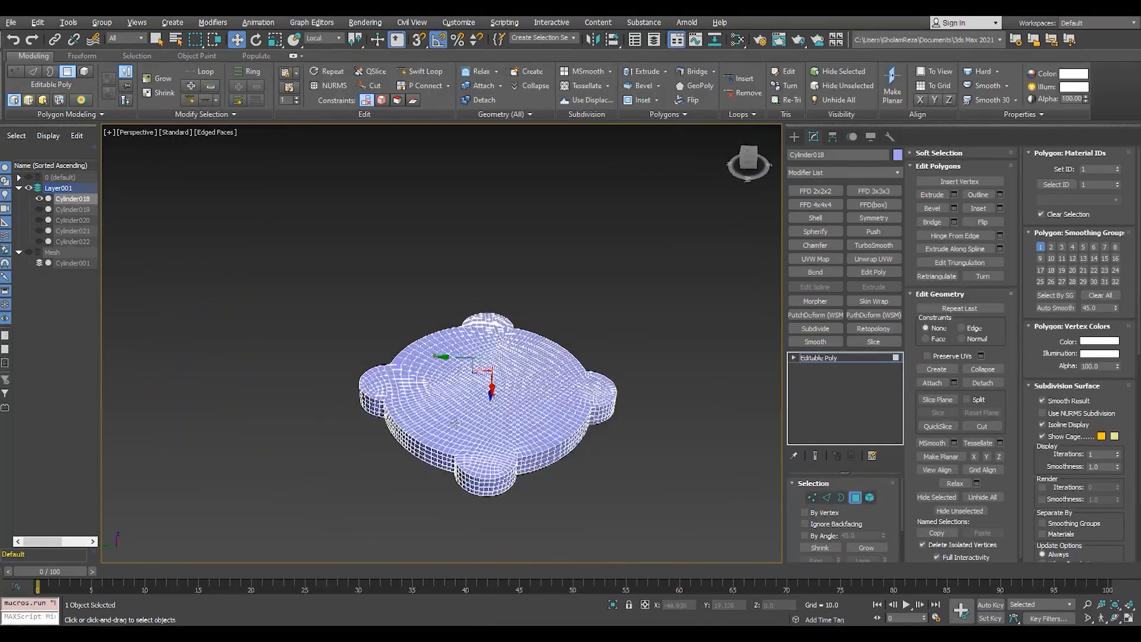
alt+middle_drag(389, 380, 363, 386)
click(29, 252)
scroll(529, 442, up, 10)
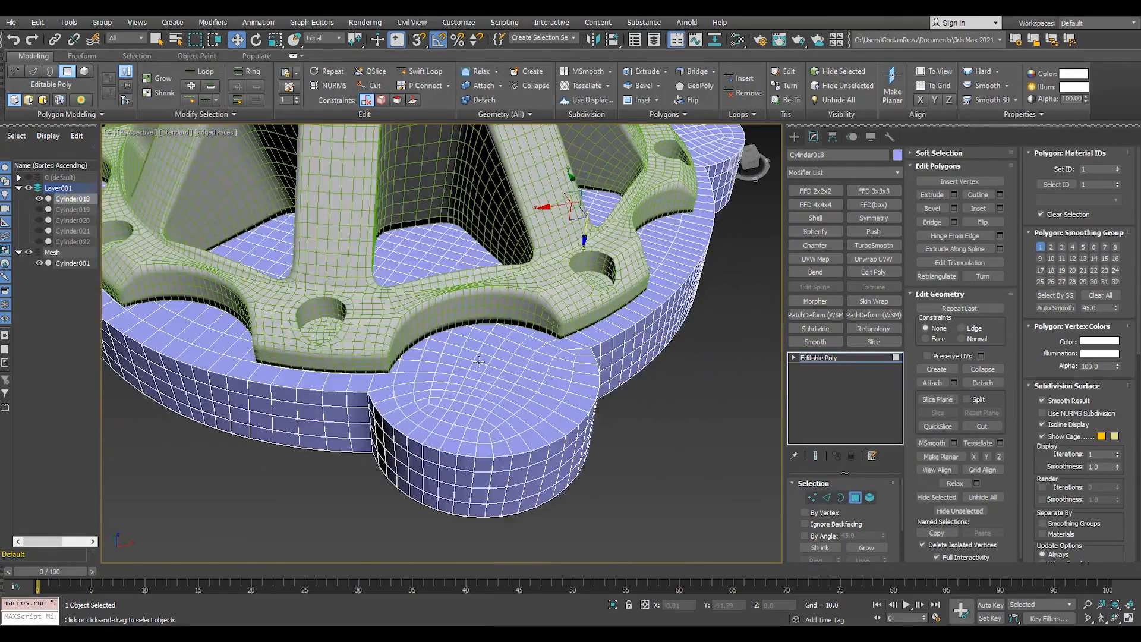
click(556, 408)
scroll(556, 407, down, 4)
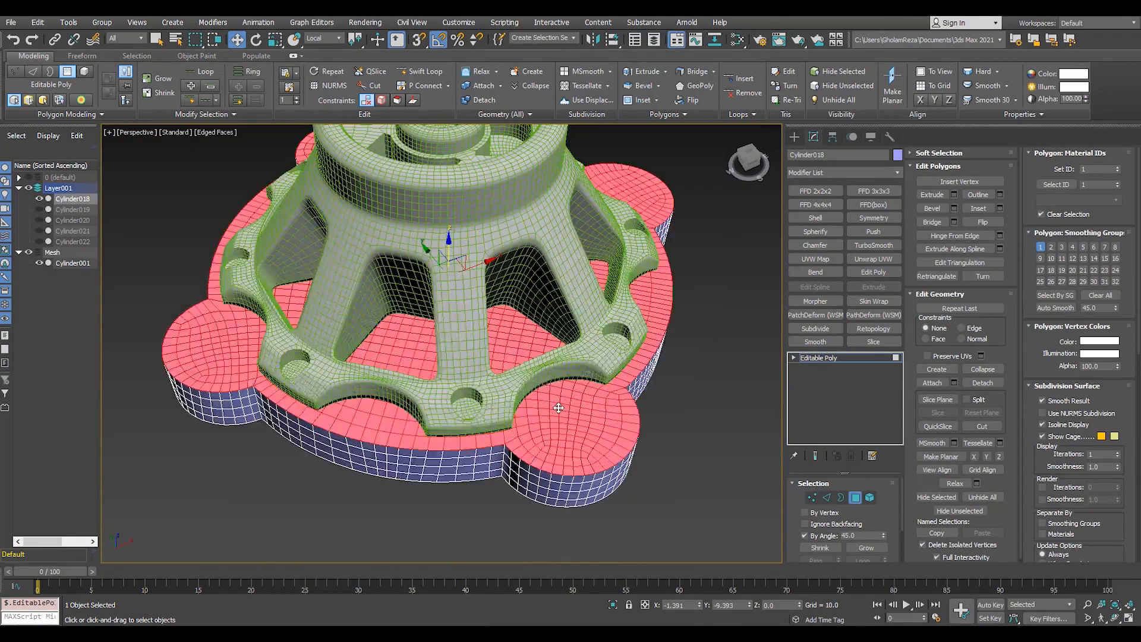
Bevel the top polygons inward with an outline of about -2.84, and bevel them again about -9.79 in height to form a recess
key(ctrl+shift+b)
right_click(450, 368)
drag(450, 385, 457, 432)
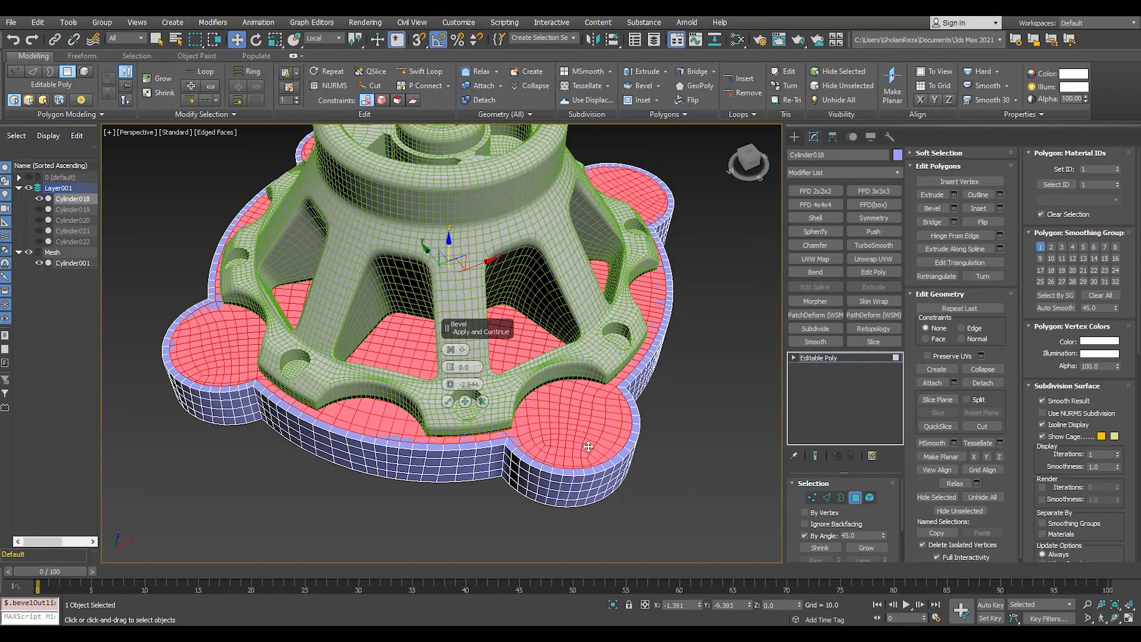
scroll(587, 446, up, 5)
drag(451, 384, 546, 114)
click(465, 401)
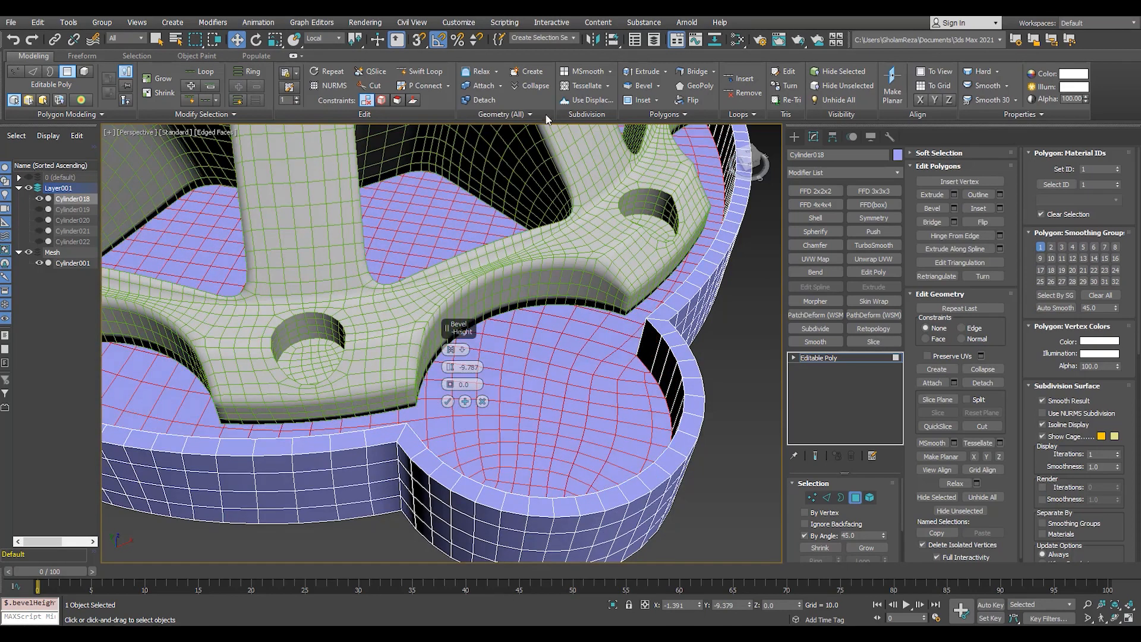
scroll(519, 411, down, 4)
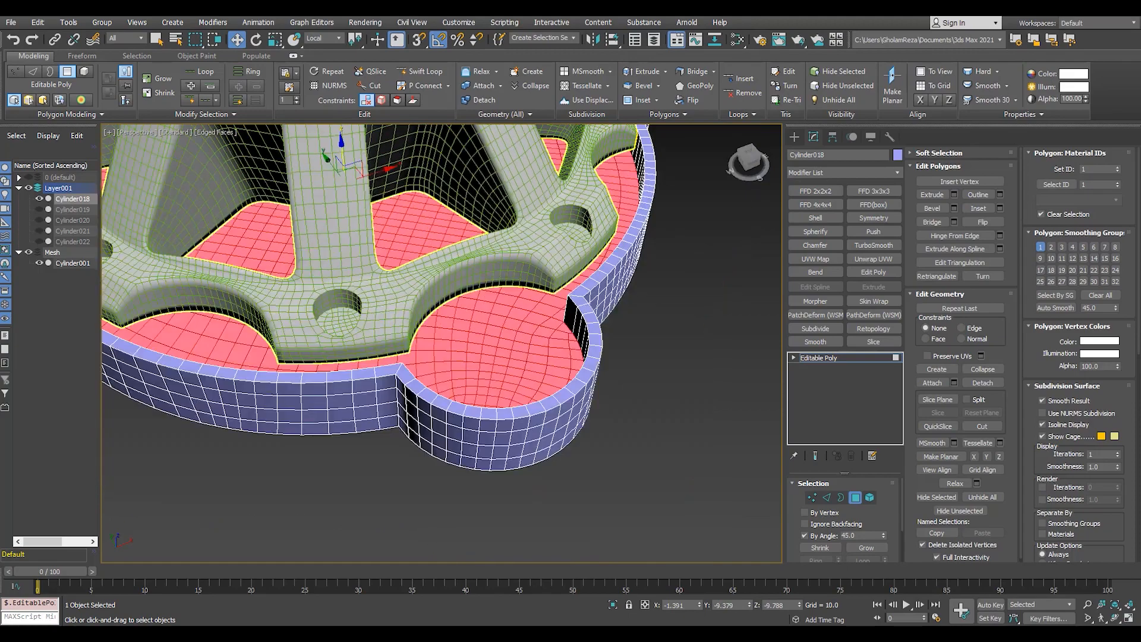
Leave polygon editing and scale the whole disc uniformly to about 98.1% in the Top view
alt+middle_drag(479, 249, 477, 284)
scroll(477, 284, down, 4)
key(4)
key(t)
key(F3)
scroll(586, 357, up, 5)
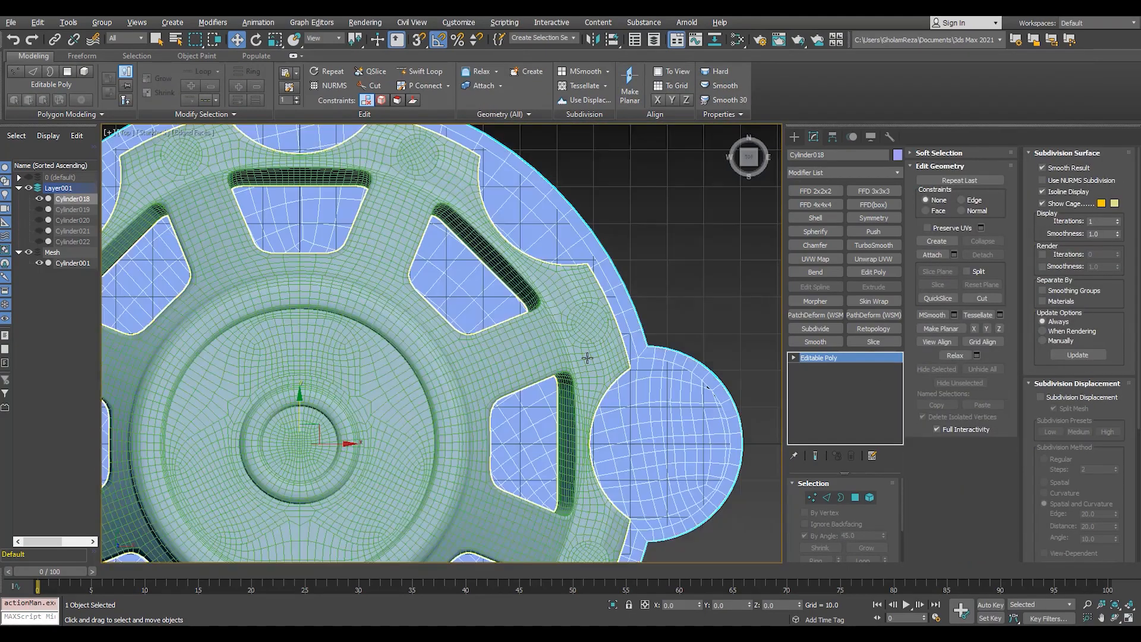
key(r)
drag(279, 392, 282, 393)
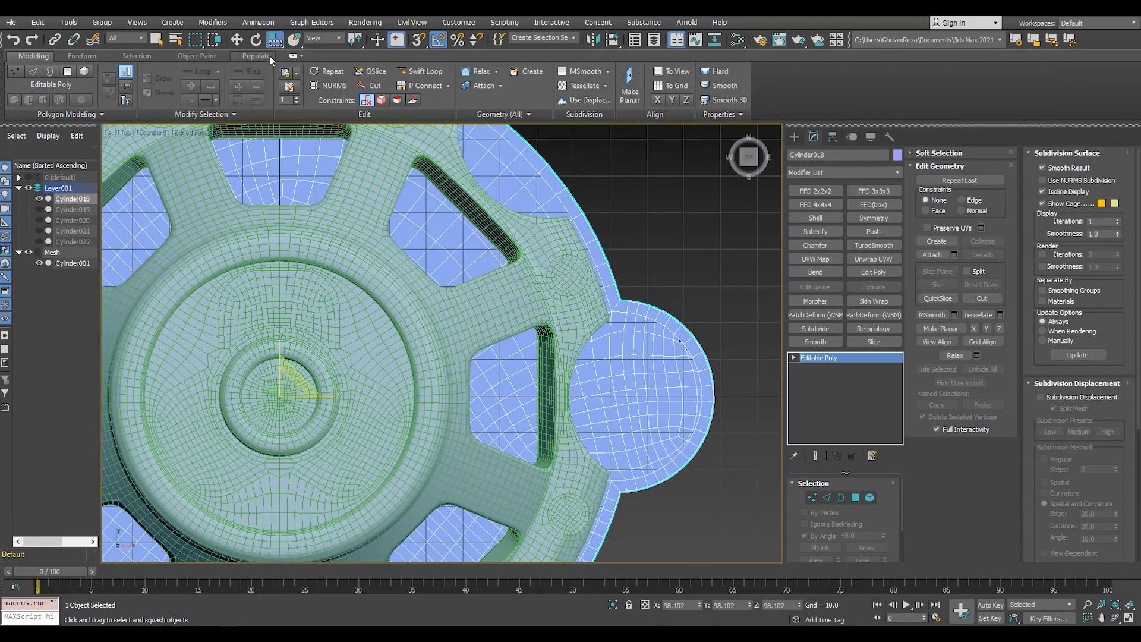
Fine-tune the disc's uniform scale to about 97.24% with the Scale Transform Type-In so its rim fits the hub
key(F12)
scroll(404, 358, up, 6)
drag(773, 255, 758, 305)
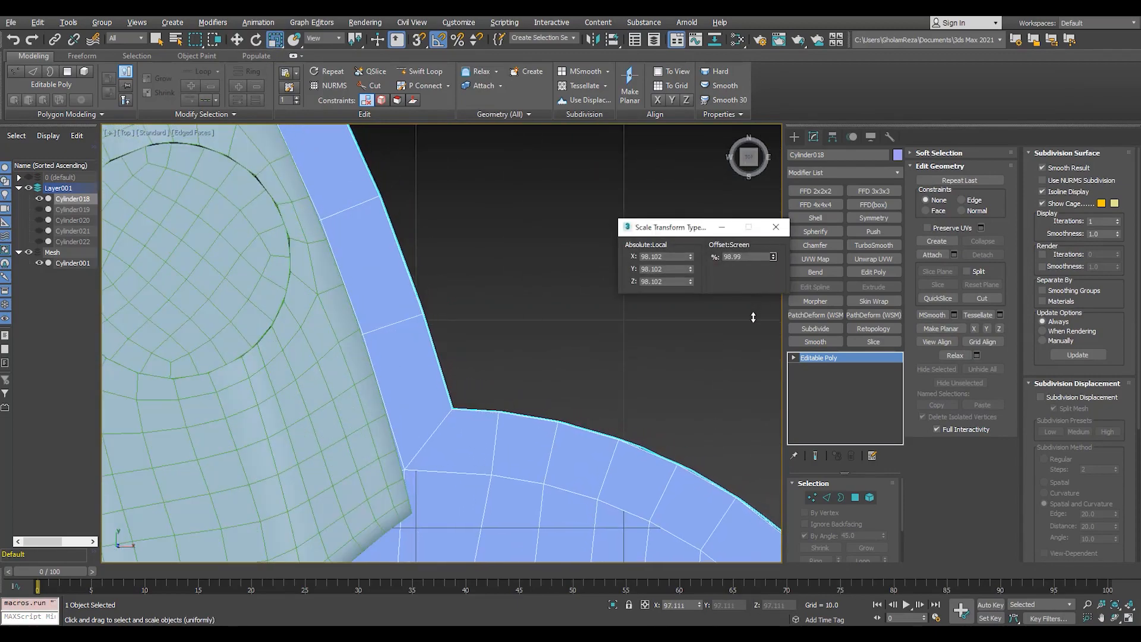
drag(753, 316, 753, 321)
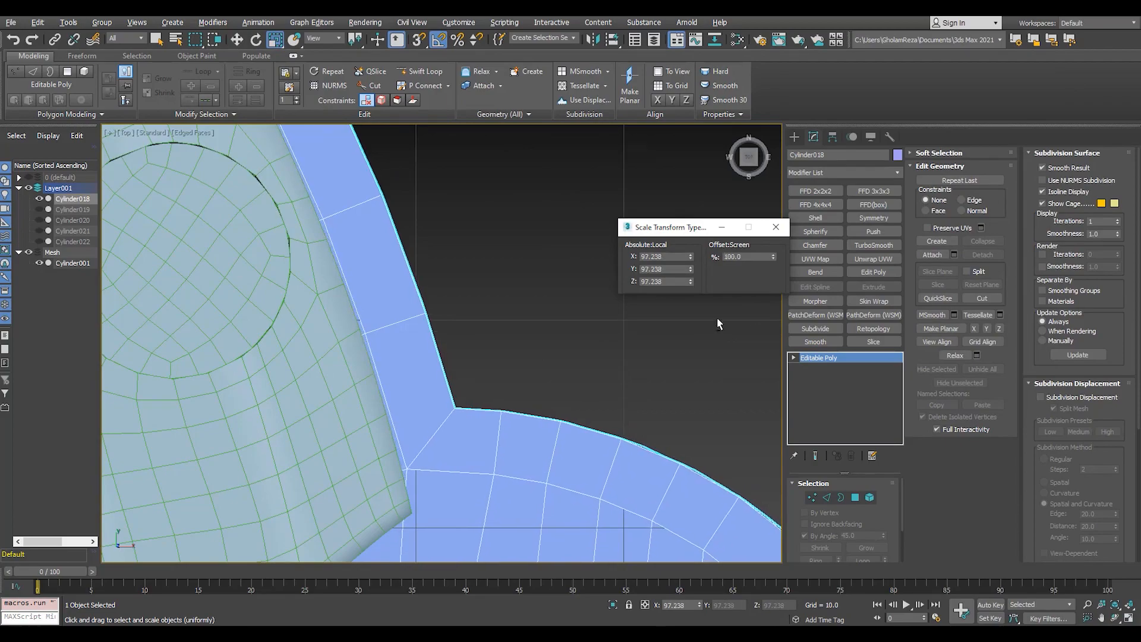
Raise the disc along Z to about 9.5 so the hub's foot sits inside the recess
scroll(588, 406, down, 10)
key(alt+w)
key(alt+w)
alt+middle_drag(587, 407, 557, 297)
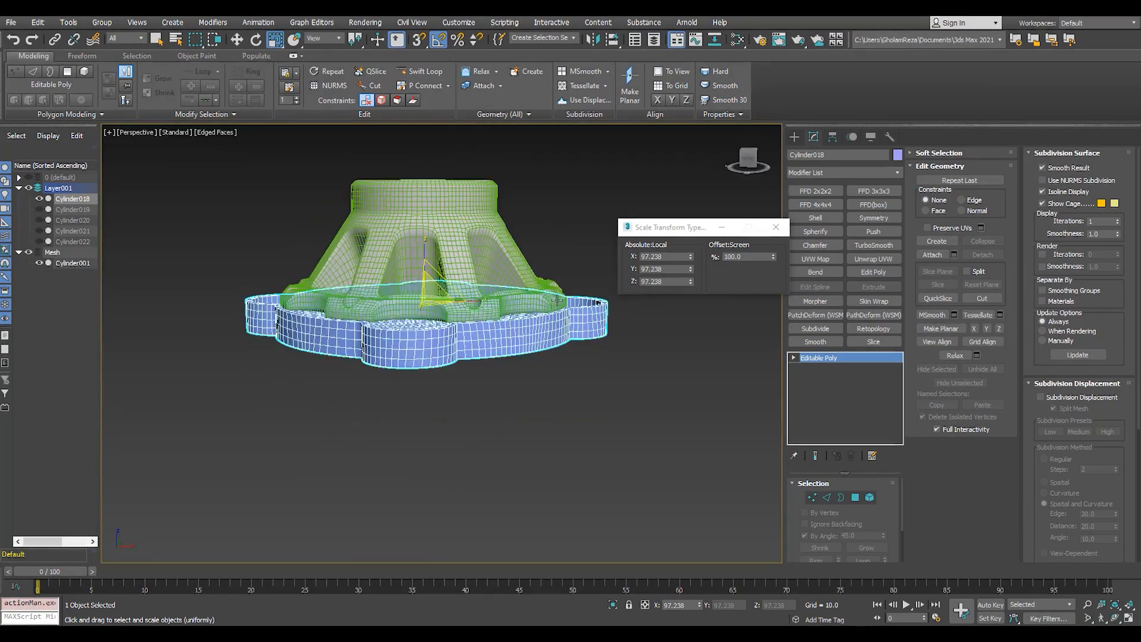
scroll(556, 297, up, 5)
key(w)
drag(275, 260, 276, 245)
scroll(511, 256, up, 4)
alt+middle_drag(511, 257, 472, 357)
drag(472, 374, 540, 348)
scroll(523, 353, up, 3)
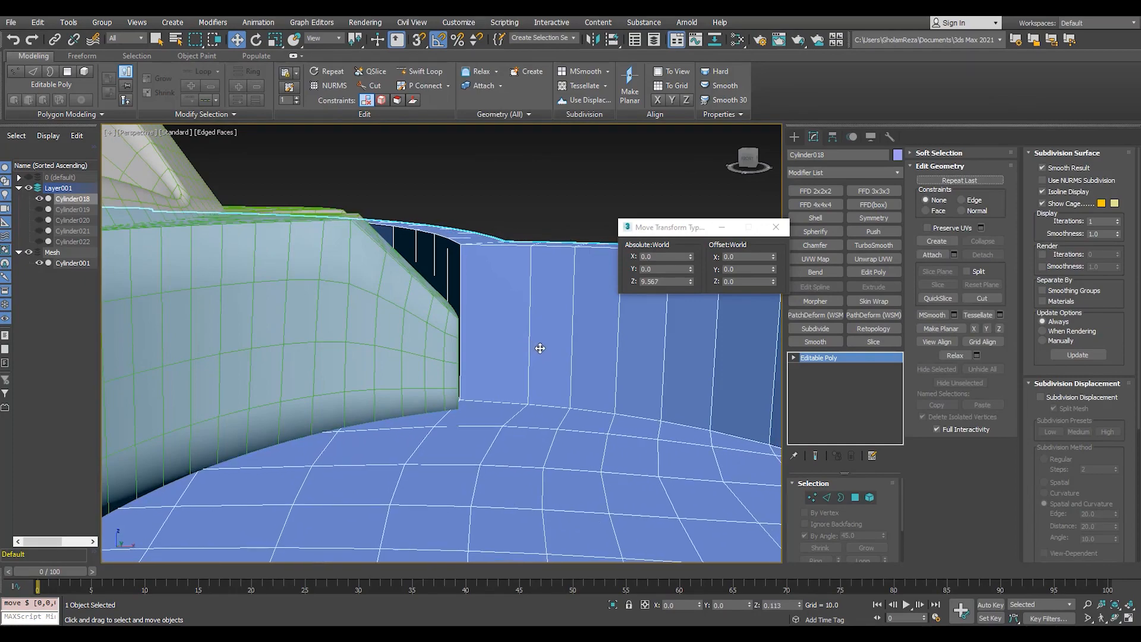
scroll(542, 349, down, 8)
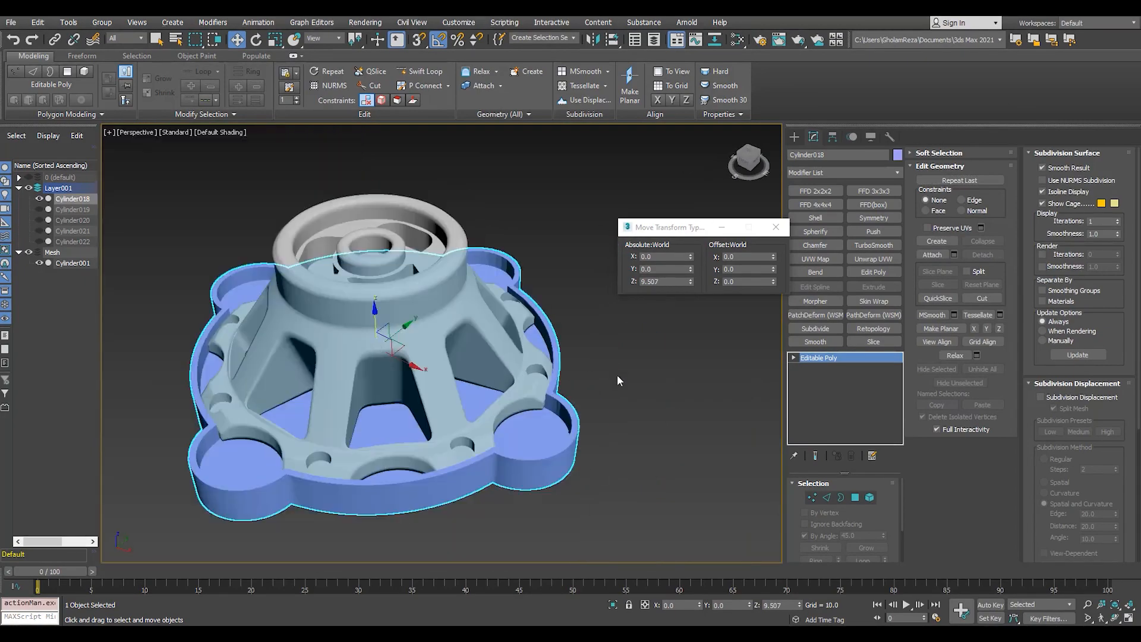
Select the disc's top rim polygons by a 45-degree angle, ignoring backfaces, and lower them along Z
scroll(544, 378, up, 8)
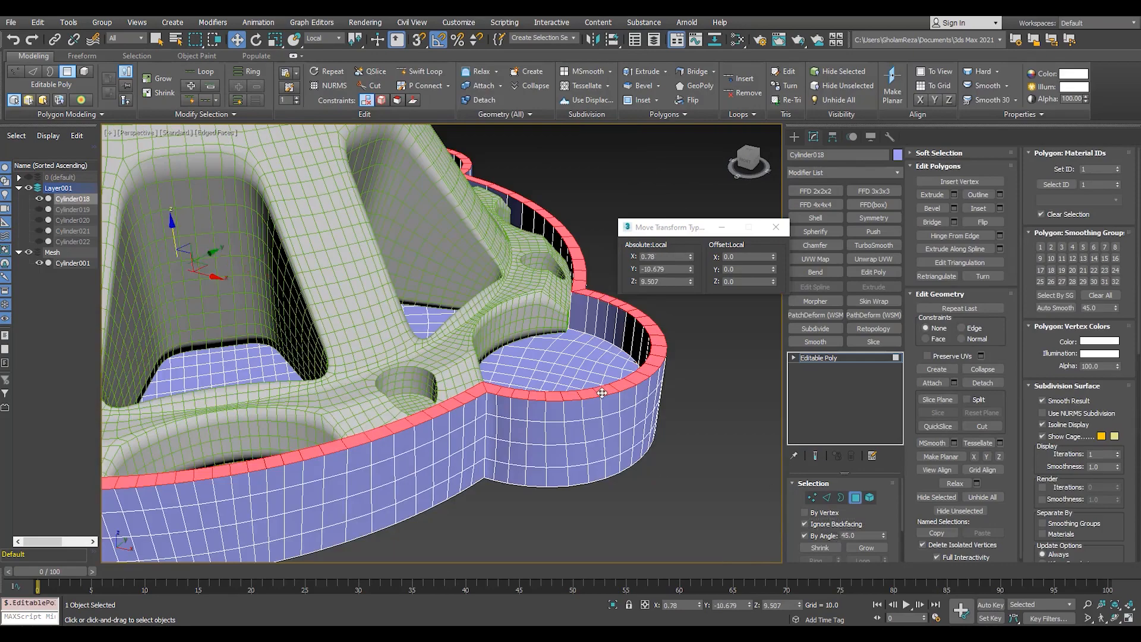
scroll(602, 393, down, 6)
scroll(558, 294, up, 10)
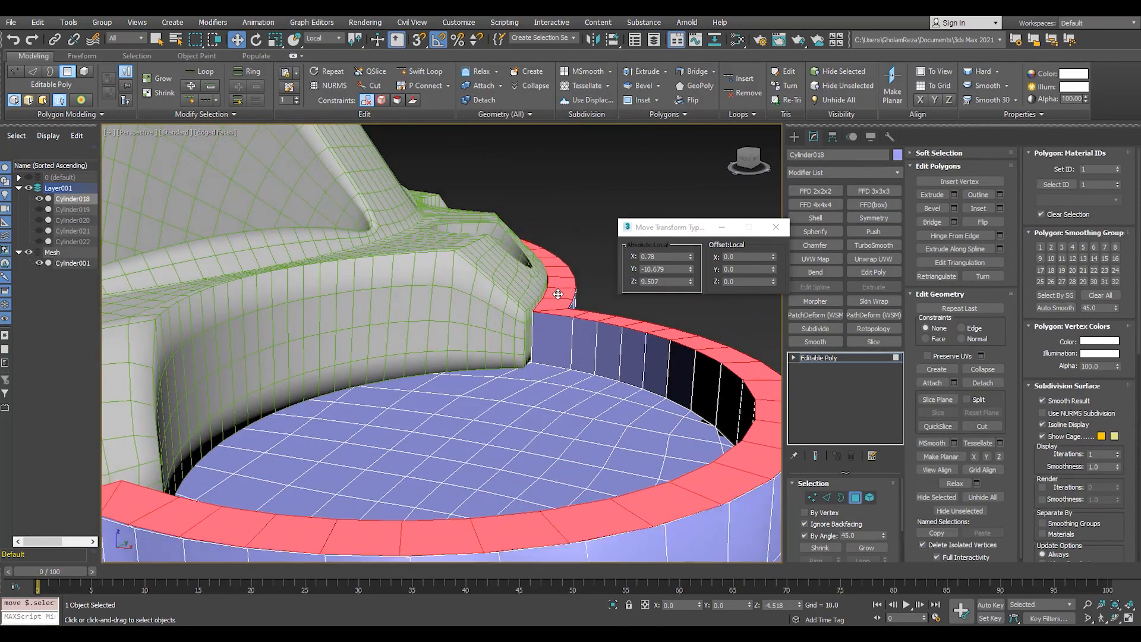
drag(558, 294, 558, 284)
Remove the edge loop just below the rim on the outer wall and place the rim polygons at about Z 5.1
alt+middle_drag(594, 425, 525, 400)
key(2)
double_click(544, 406)
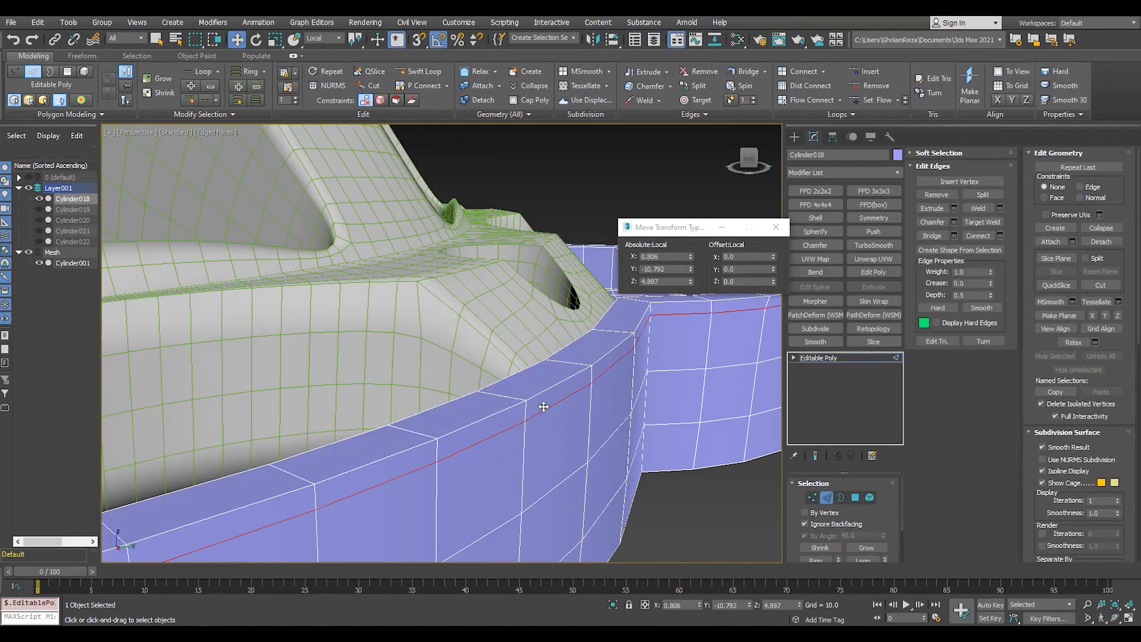
key(4)
scroll(543, 402, down, 5)
scroll(529, 333, up, 8)
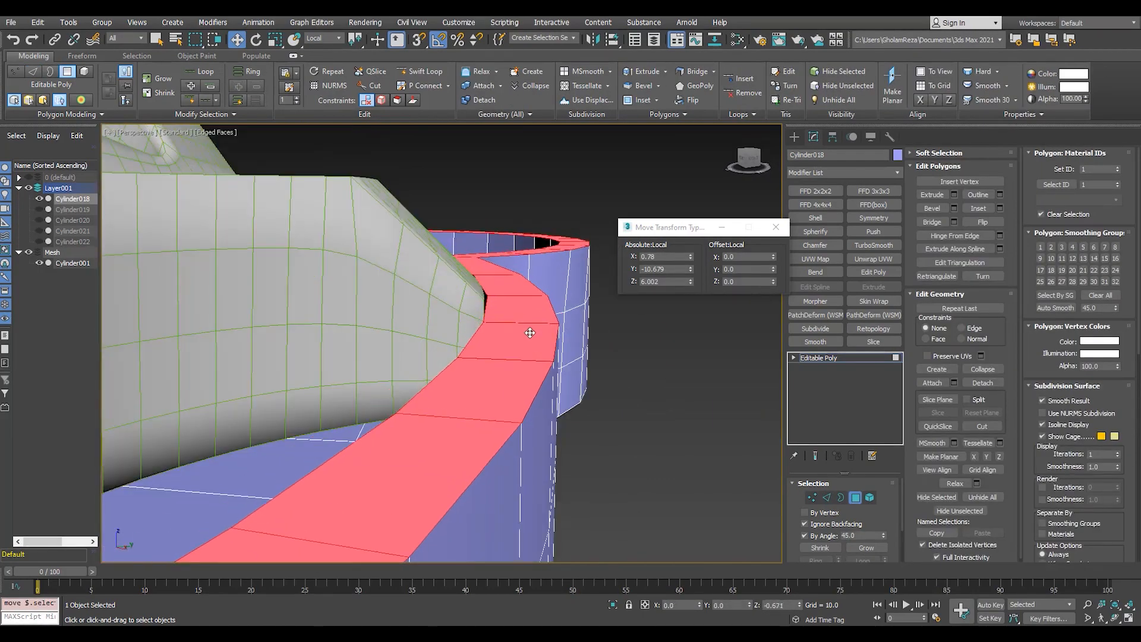
drag(529, 333, 505, 339)
scroll(504, 339, down, 8)
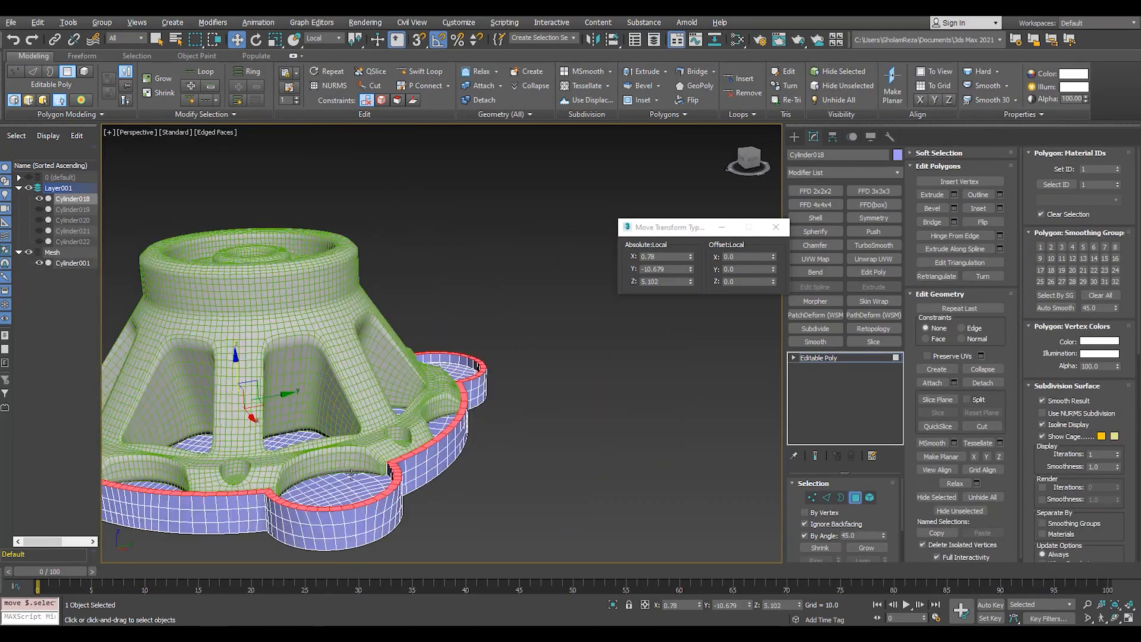
Select all of the disc's polygons and Auto Smooth them at 45 degrees
alt+middle_drag(350, 473, 416, 505)
click(464, 511)
scroll(473, 378, up, 3)
key(F4)
key(ctrl+a)
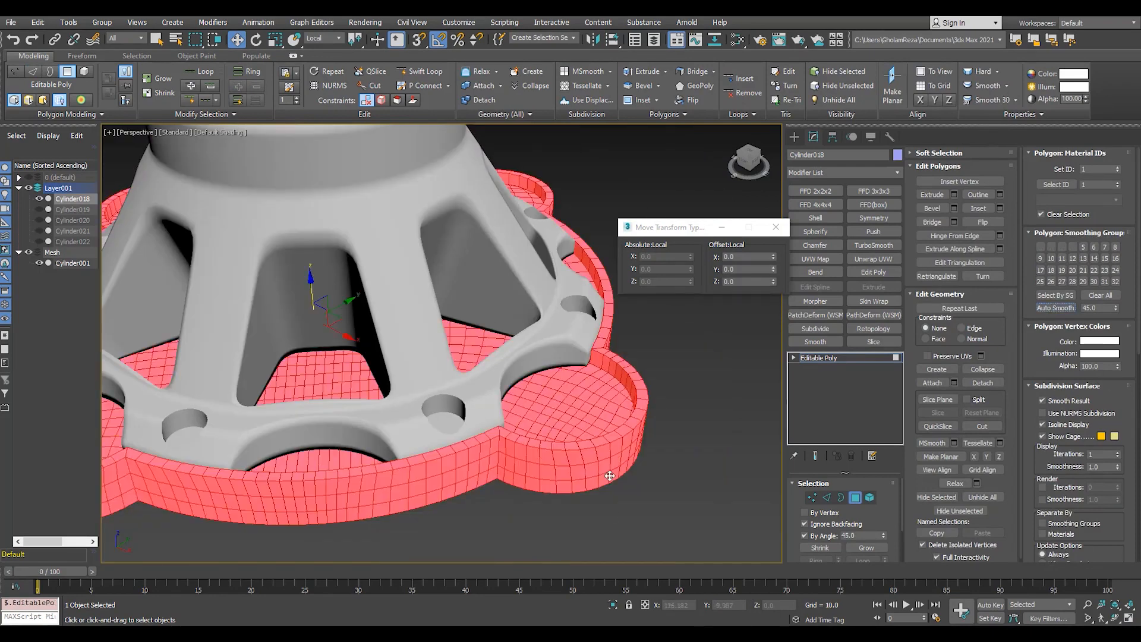
click(567, 505)
scroll(510, 427, up, 4)
scroll(511, 429, down, 4)
key(F4)
Examine the outer rim edge loop and the inner wall of a lobe for mesh errors
scroll(515, 437, up, 4)
key(2)
double_click(480, 447)
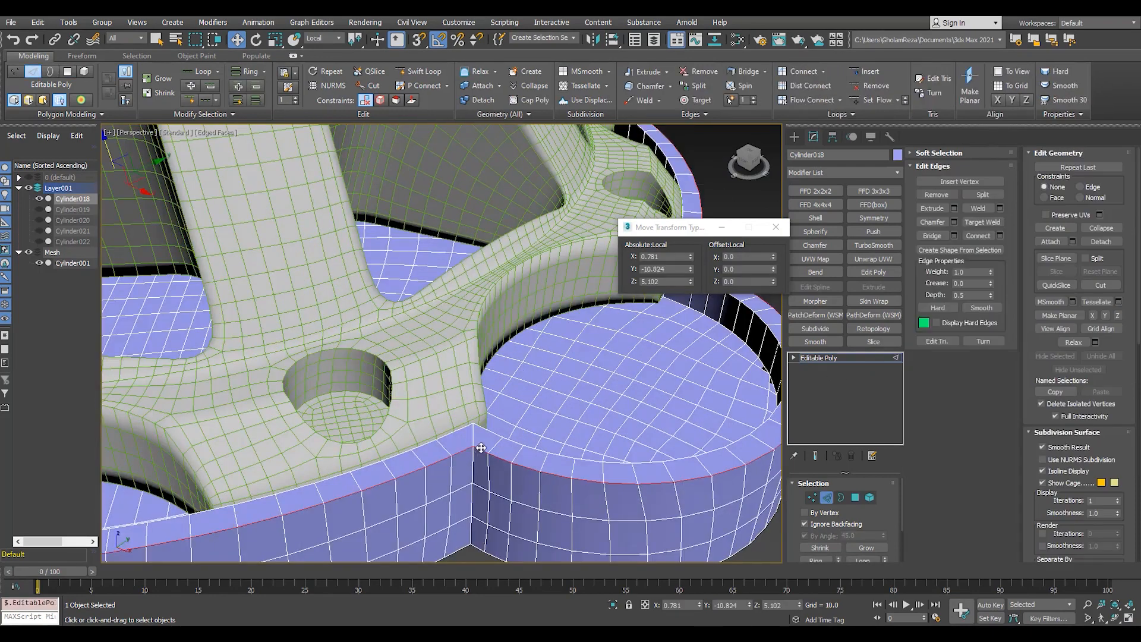
key(1)
scroll(707, 382, up, 4)
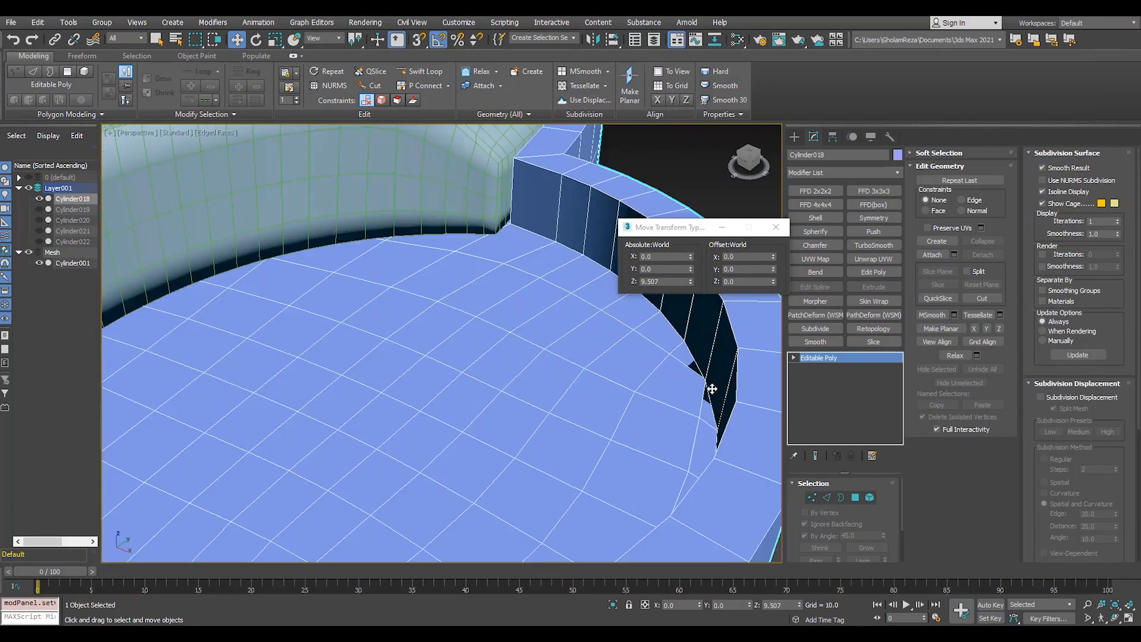
click(689, 380)
scroll(695, 377, down, 4)
Try TurboSmooth on the disc, separated by smoothing groups, with a second TurboSmooth on top, and remove the modifiers
click(874, 245)
key(F4)
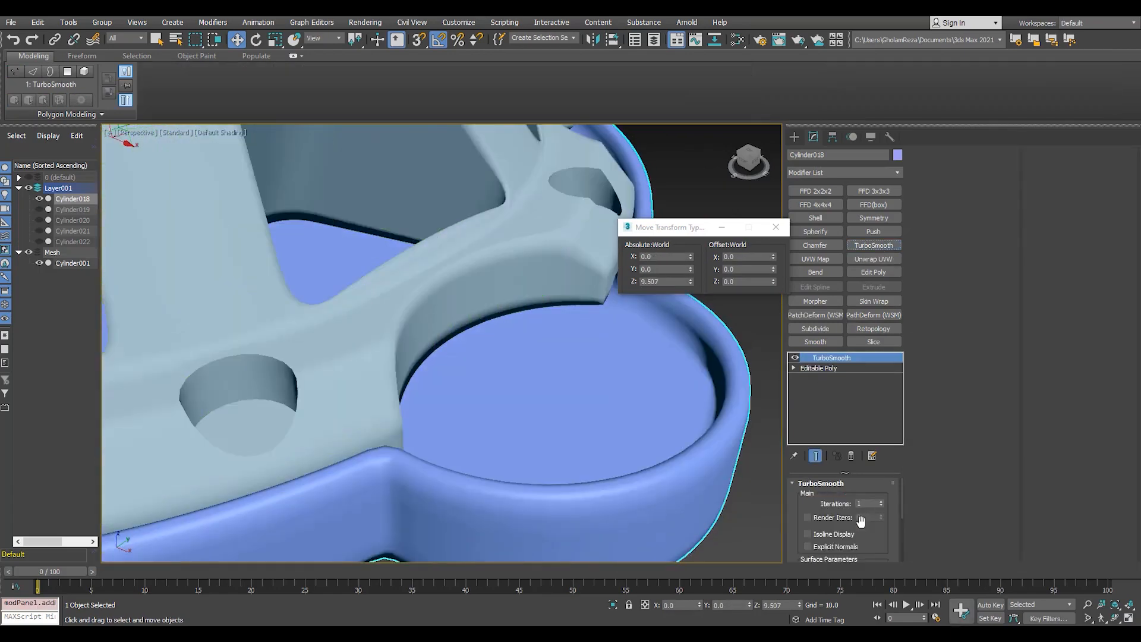
click(865, 535)
scroll(429, 416, down, 4)
scroll(487, 362, up, 5)
key(F4)
key(F4)
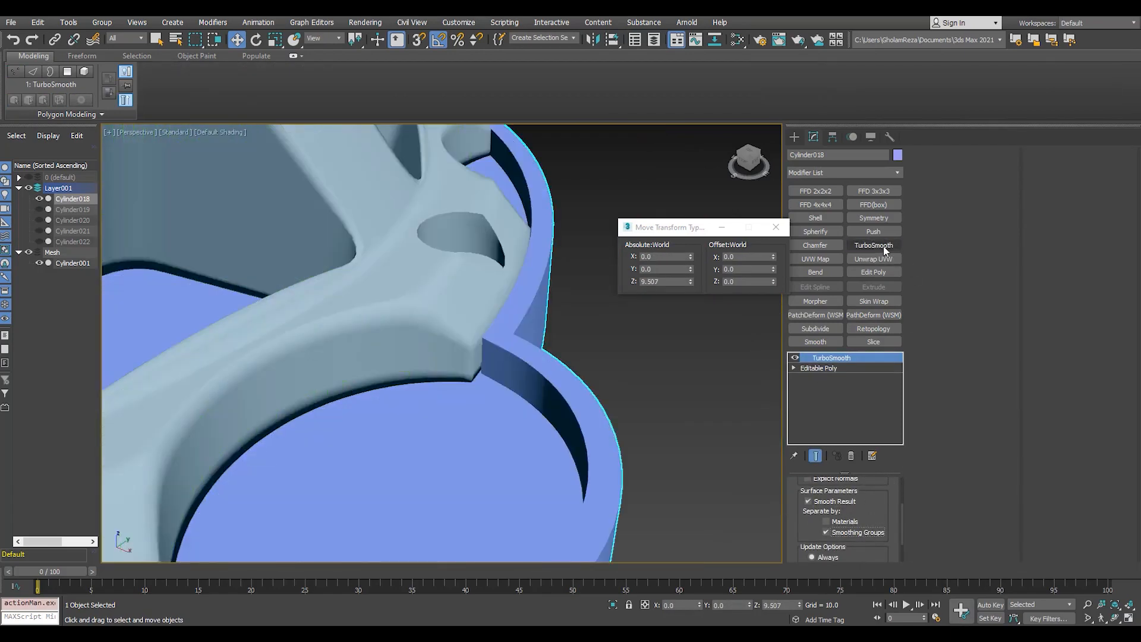
click(883, 247)
scroll(486, 364, down, 5)
alt+middle_drag(486, 365, 470, 380)
click(853, 455)
Show the model with edged faces in the Top view and close the Move Transform Type-In
key(F4)
key(alt+w)
middle_click(357, 267)
key(alt+w)
click(776, 227)
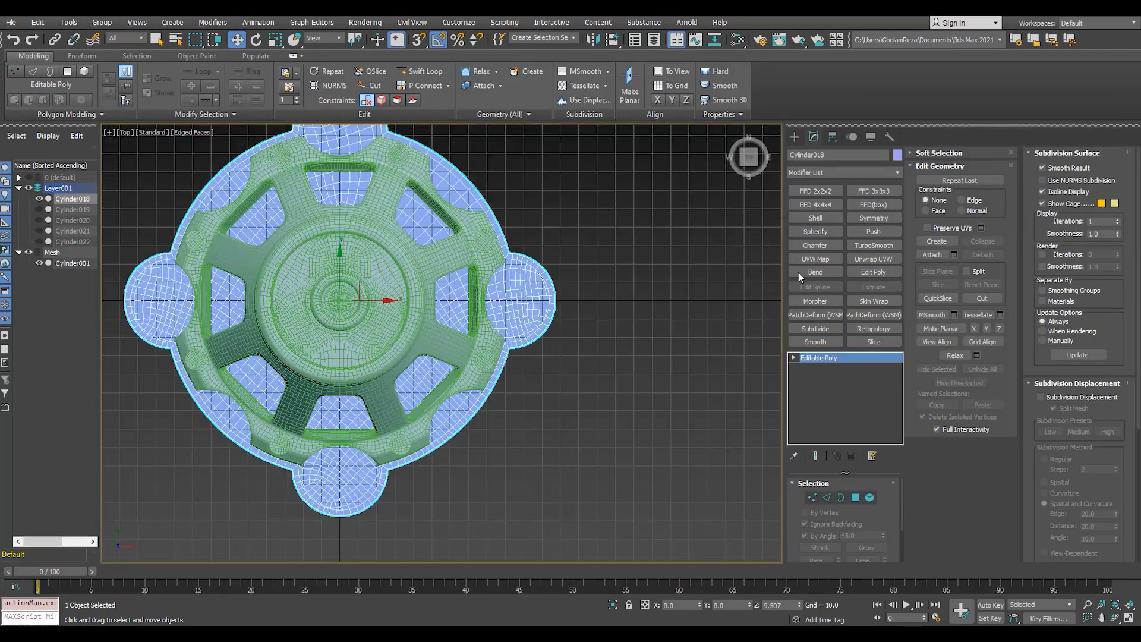
click(794, 136)
middle_drag(312, 497, 349, 465)
scroll(349, 463, up, 5)
key(4)
scroll(327, 454, up, 2)
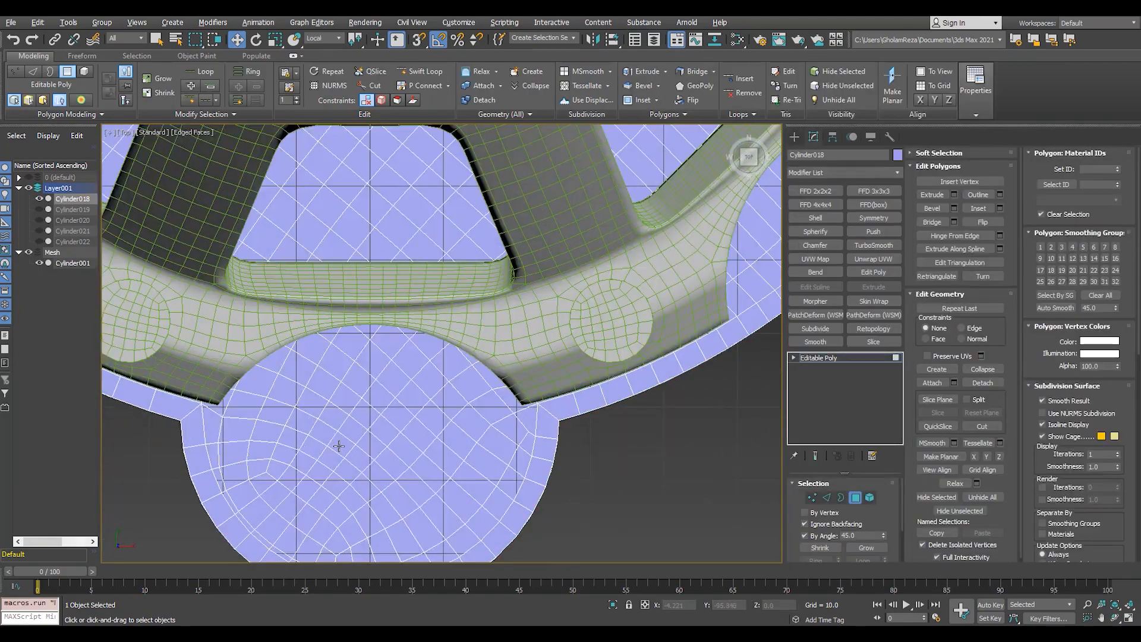
click(340, 447)
scroll(341, 452, down, 4)
click(822, 359)
scroll(535, 410, down, 4)
key(alt+w)
middle_click(601, 439)
key(alt+w)
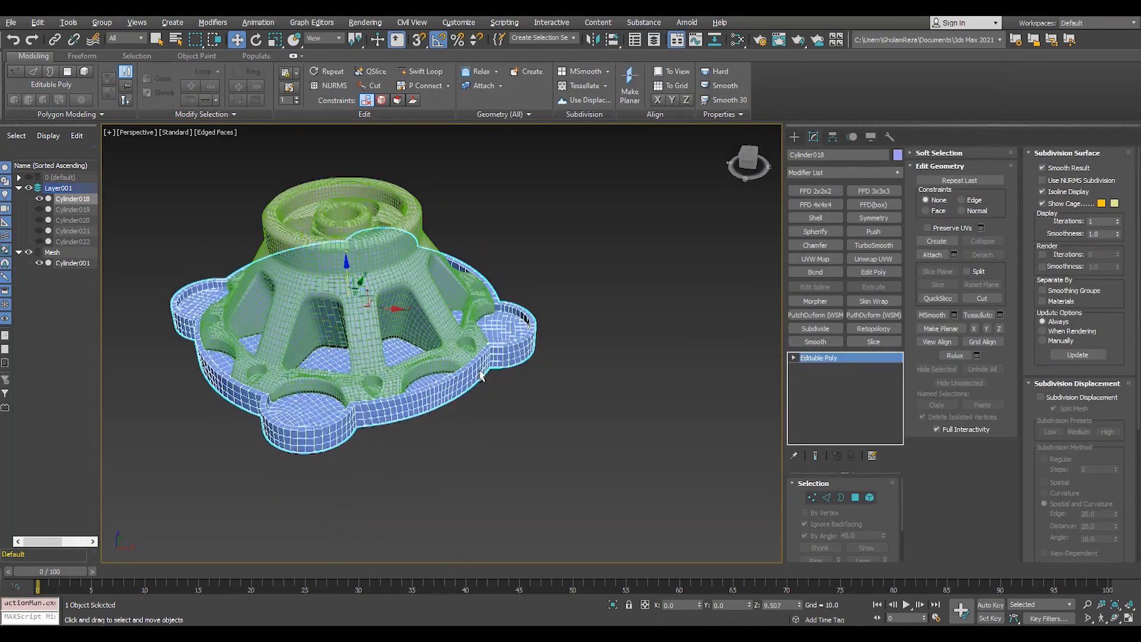
Apply TurboSmooth to the disc, separated by smoothing groups, and deselect the disc
scroll(428, 333, up, 3)
alt+middle_drag(445, 273, 457, 253)
click(863, 248)
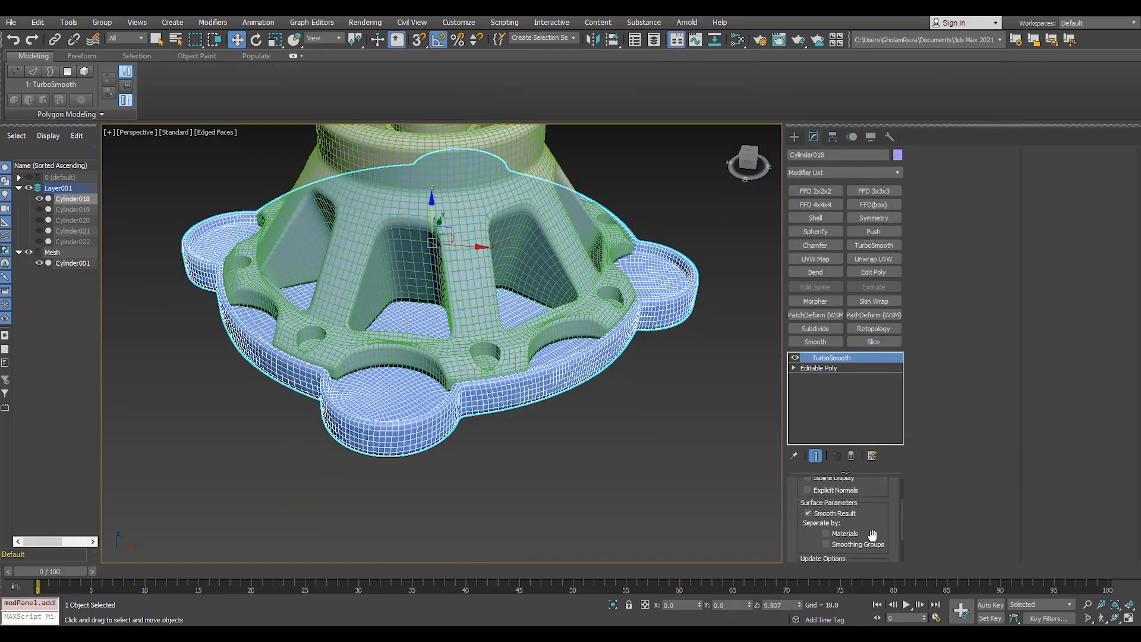
click(481, 466)
Create a 128-sided cylinder about 12.1 in radius and 24.5 high over the disc's front lobe in the Top view
key(alt+w)
middle_click(392, 297)
key(alt+w)
click(794, 136)
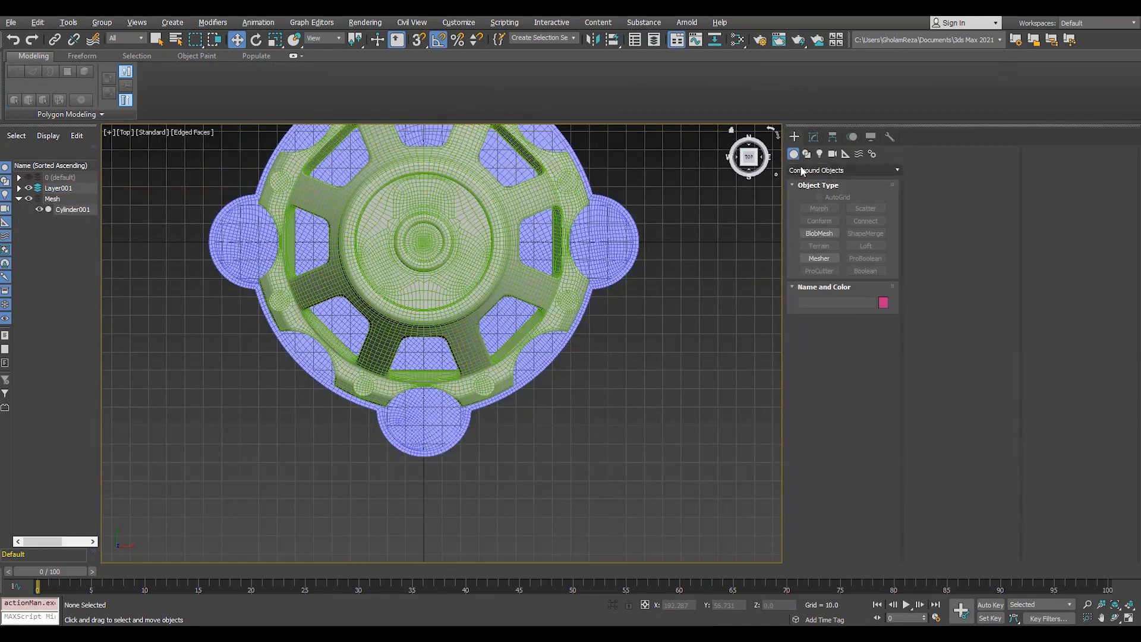
click(820, 234)
scroll(428, 428, up, 4)
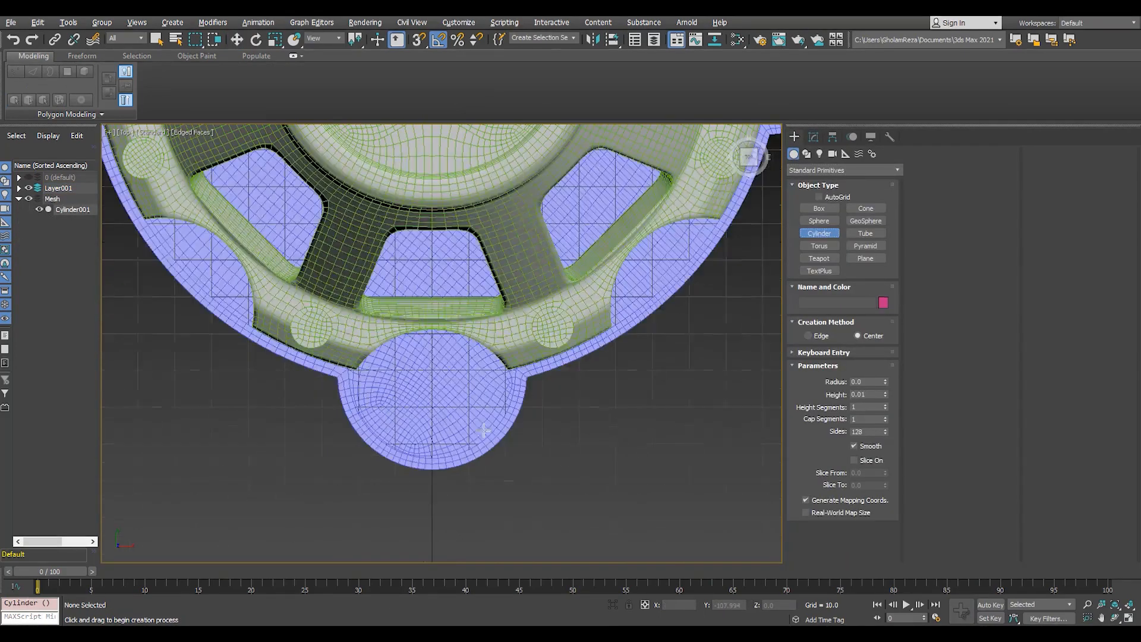
scroll(372, 426, up, 2)
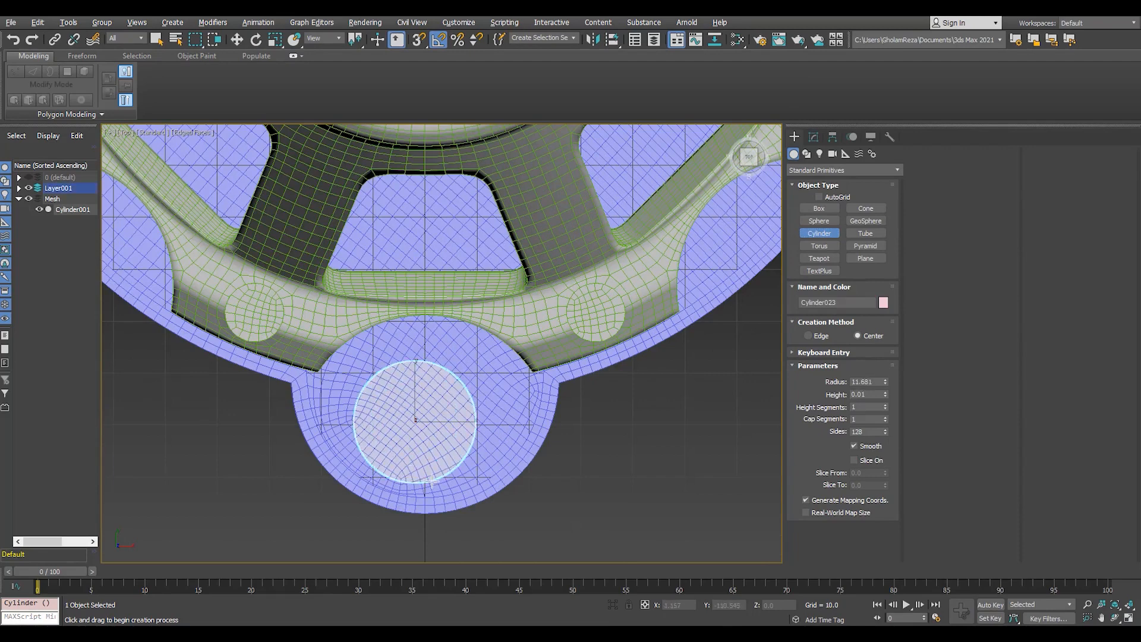
Move the cylinder to the centre of the front lobe, at X 0 and Y about -99.4
key(w)
key(s)
middle_drag(458, 391, 492, 318)
scroll(495, 311, down, 2)
drag(499, 326, 479, 401)
key(s)
scroll(492, 315, up, 3)
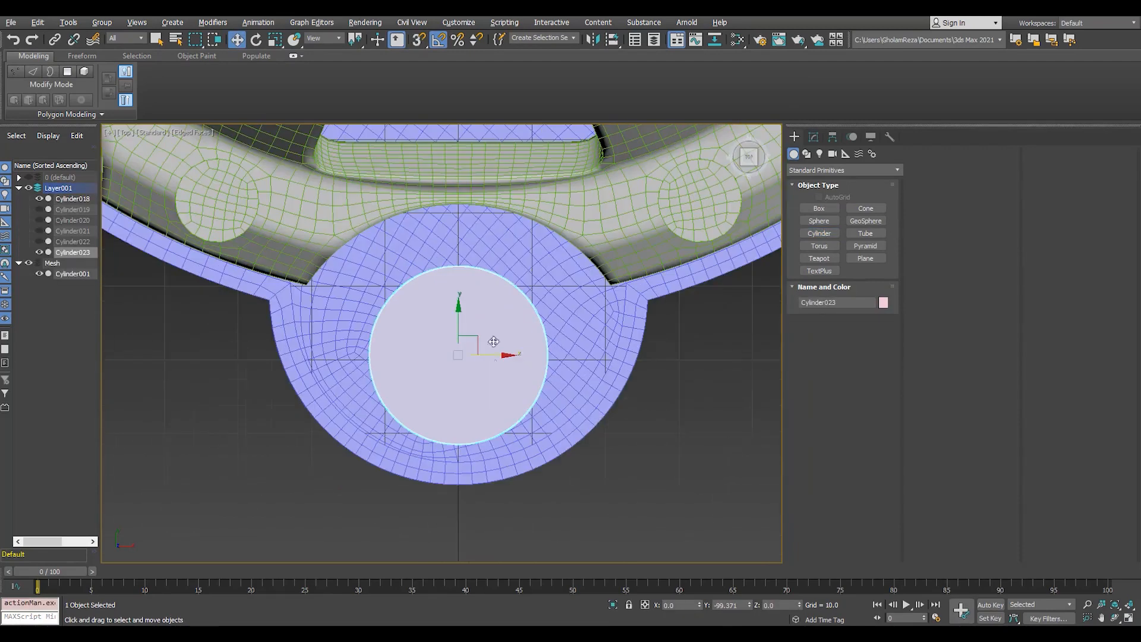
Lower the cylinder into the lobe in the Perspective view, to about Z -8.2
key(alt+w)
middle_click(507, 433)
key(alt+w)
alt+middle_drag(470, 461, 380, 410)
scroll(387, 416, up, 4)
key(F4)
drag(401, 361, 403, 408)
Set the cylinder's number of sides to 64
click(813, 137)
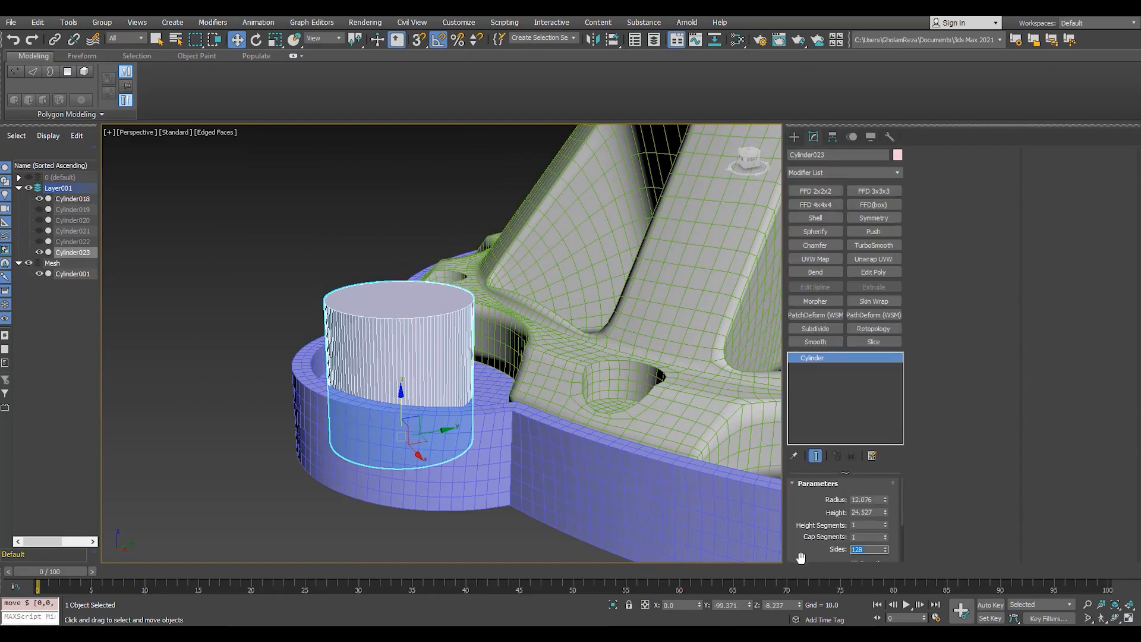
mouse_move(405, 389)
alt+middle_down()
mouse_move(409, 410)
mouse_move(408, 398)
alt+middle_up()
scroll(409, 404, up, 4)
mouse_move(404, 342)
alt+middle_down()
mouse_move(413, 369)
mouse_move(449, 297)
mouse_move(441, 288)
alt+middle_up()
scroll(412, 369, down, 4)
Lower the cylinder along Z to about -13.4 so it passes through the lobe's underside
key(F3)
scroll(441, 304, up, 3)
drag(441, 306, 442, 314)
key(F3)
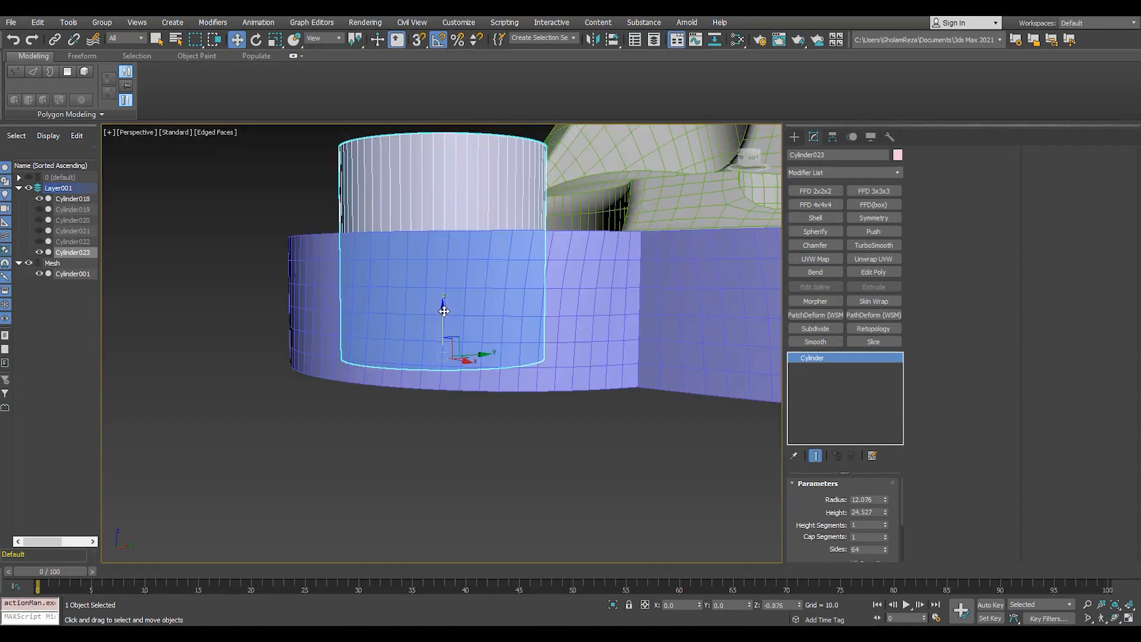
mouse_move(444, 313)
alt+middle_down()
mouse_move(460, 274)
mouse_move(457, 295)
alt+middle_up()
drag(443, 322, 443, 362)
alt+middle_drag(443, 362, 335, 332)
Align the front lobe cylinder's pivot to the centre of the base disc in the Top view
scroll(336, 331, down, 5)
key(t)
click(833, 137)
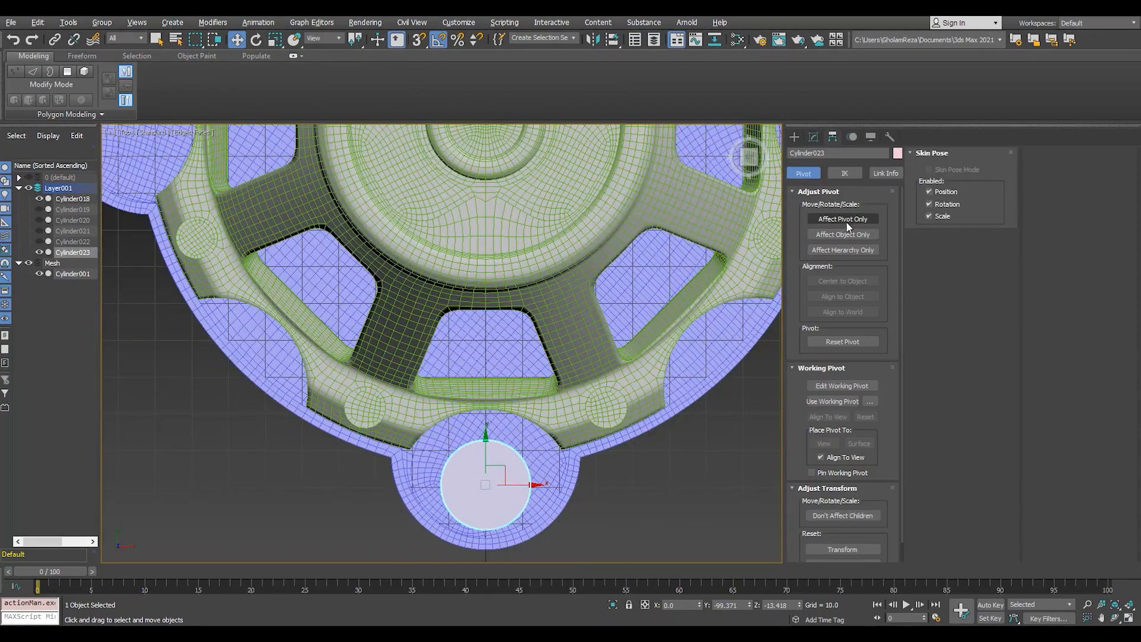
click(842, 219)
scroll(503, 284, down, 4)
middle_drag(502, 284, 504, 391)
click(855, 282)
click(671, 309)
key(ctrl+z)
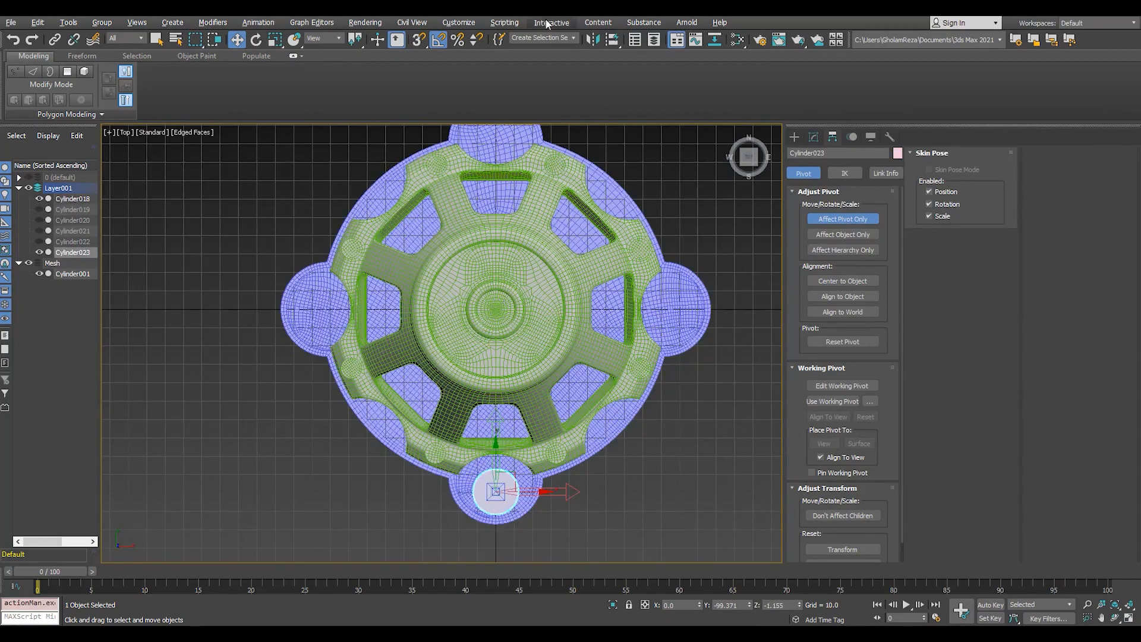
click(616, 39)
click(671, 291)
click(818, 220)
Rotate-clone the cylinder about the disc centre in 90° steps as three instances, one on each remaining lobe
key(e)
shift+drag(517, 348, 472, 364)
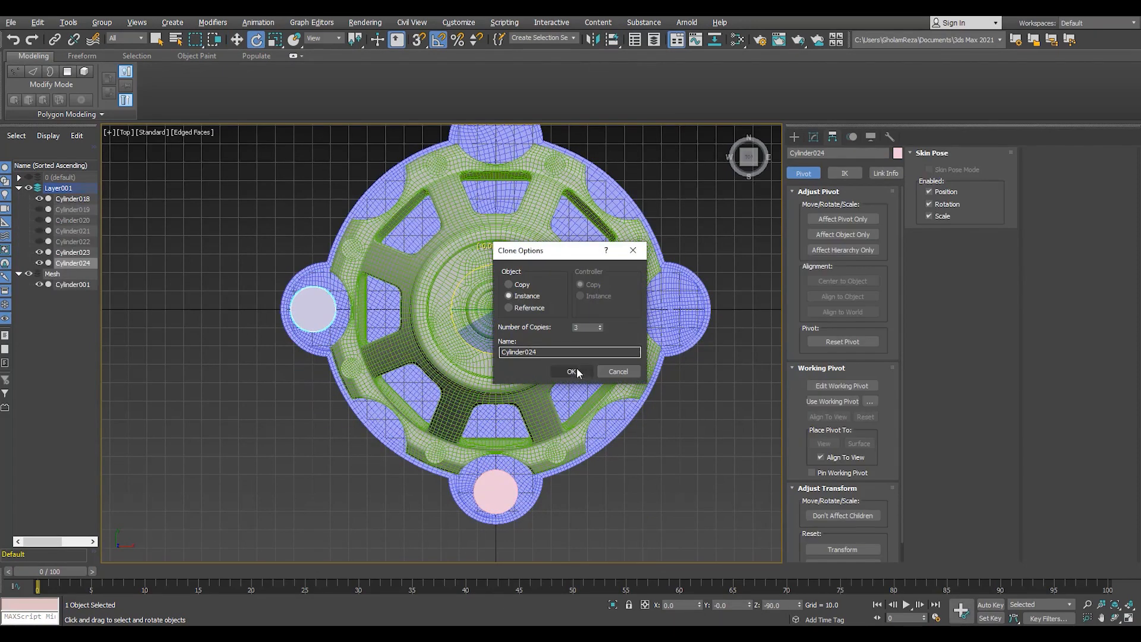
click(570, 370)
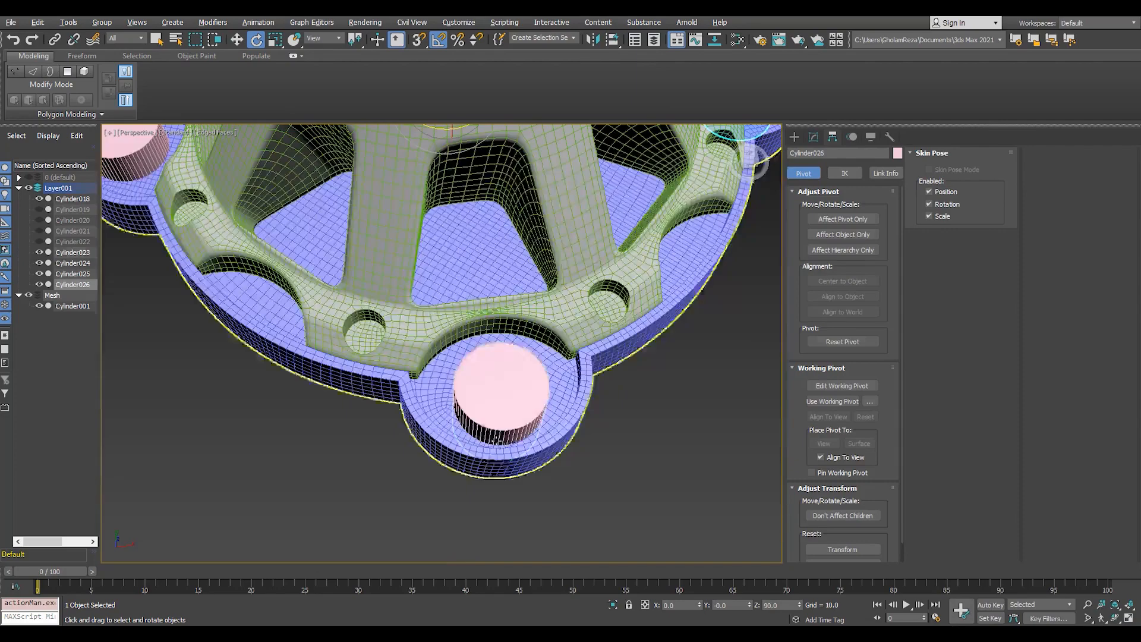
Add an Edit Poly modifier to the front lobe cylinder and select all its polygons
click(813, 138)
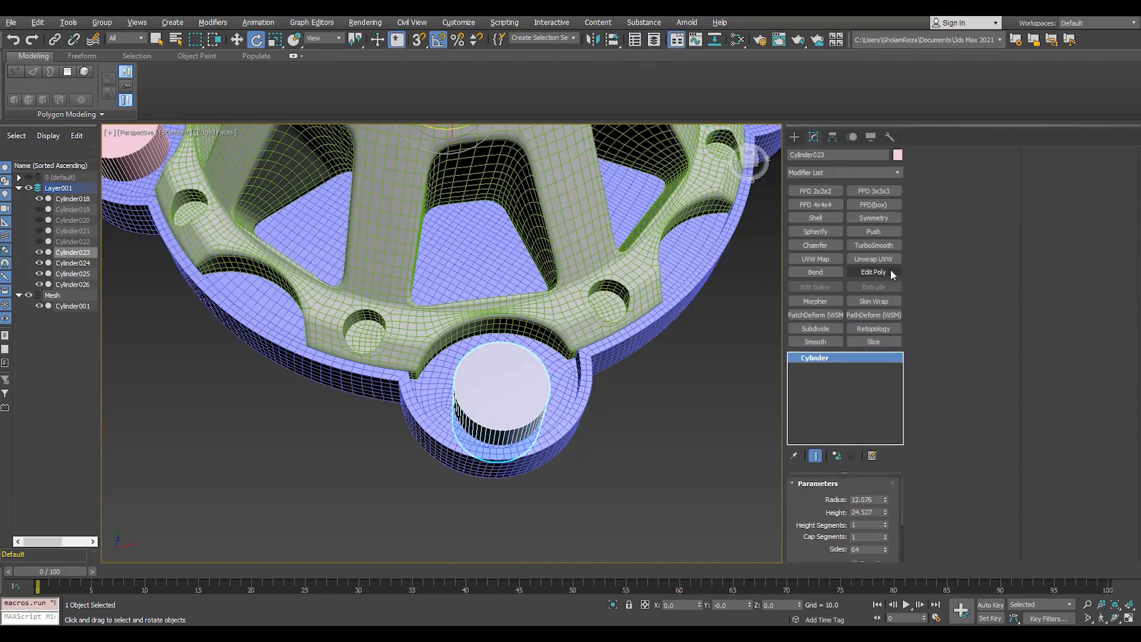
click(875, 271)
key(ctrl+a)
scroll(1067, 530, down, 2)
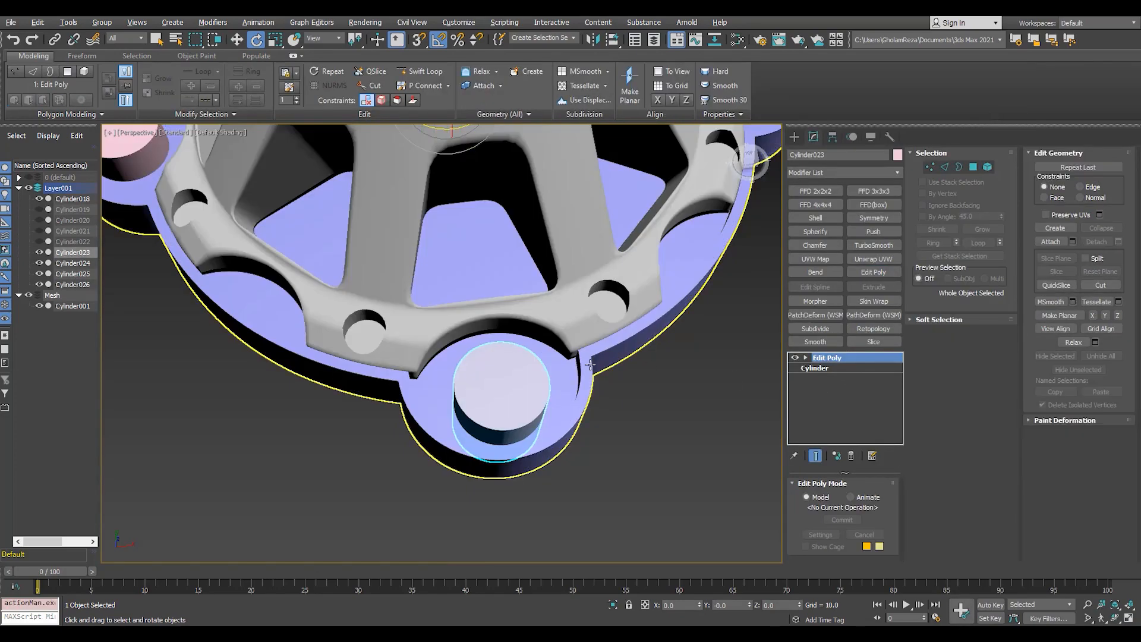
Unite the base disc with the four lobe cylinders using ProBoolean Union with instanced operands
scroll(565, 330, up, 5)
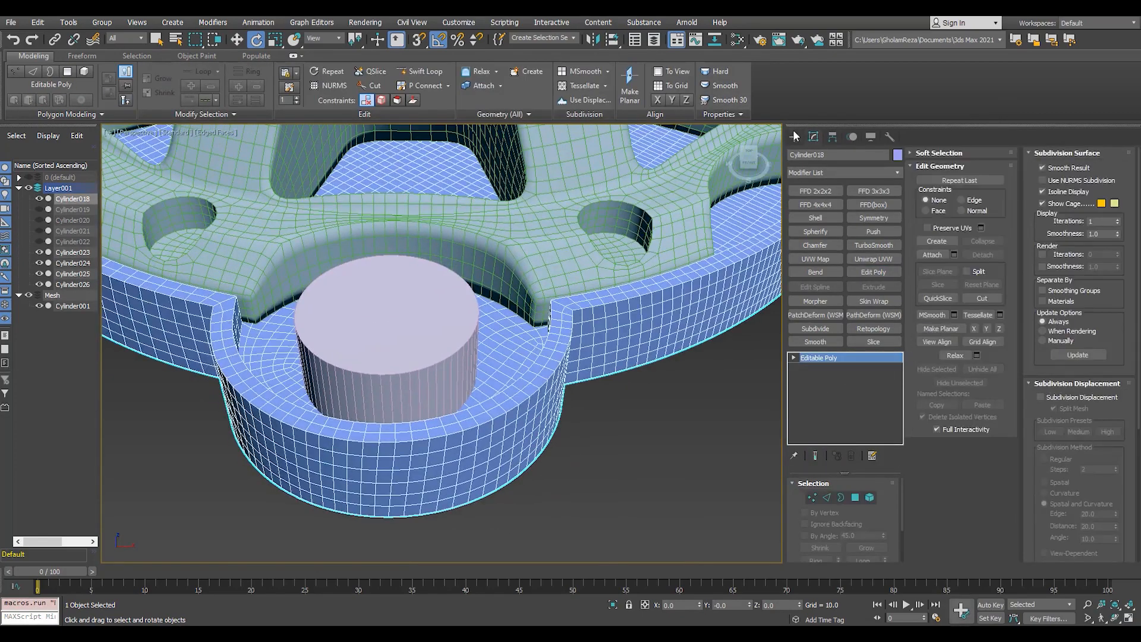
click(794, 134)
click(815, 171)
click(816, 180)
click(866, 258)
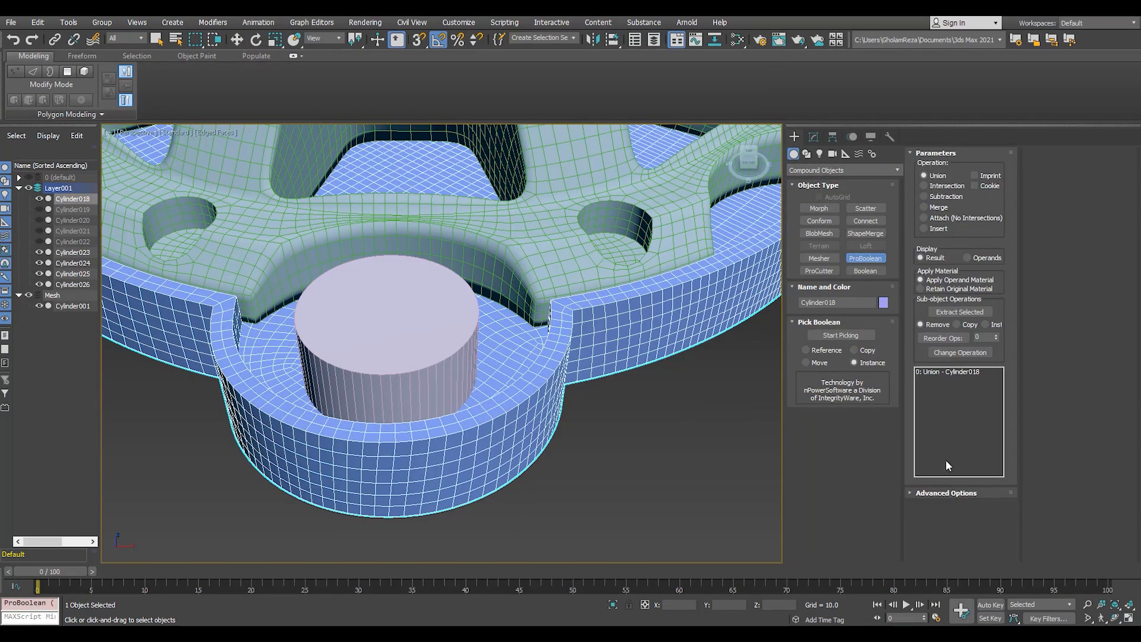
click(838, 335)
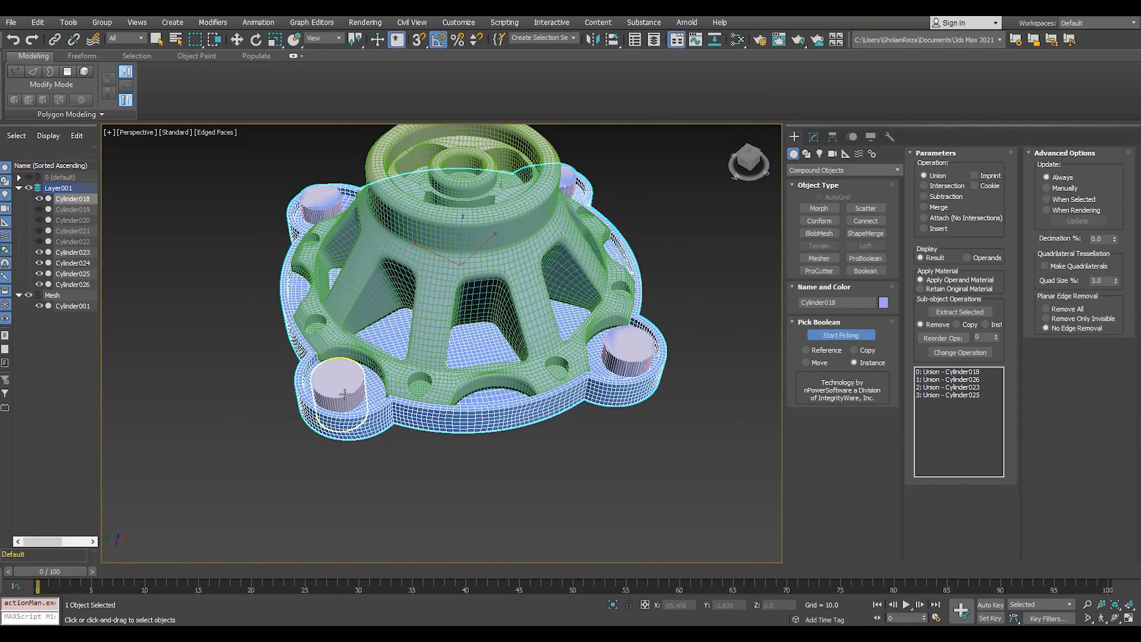
right_click(542, 450)
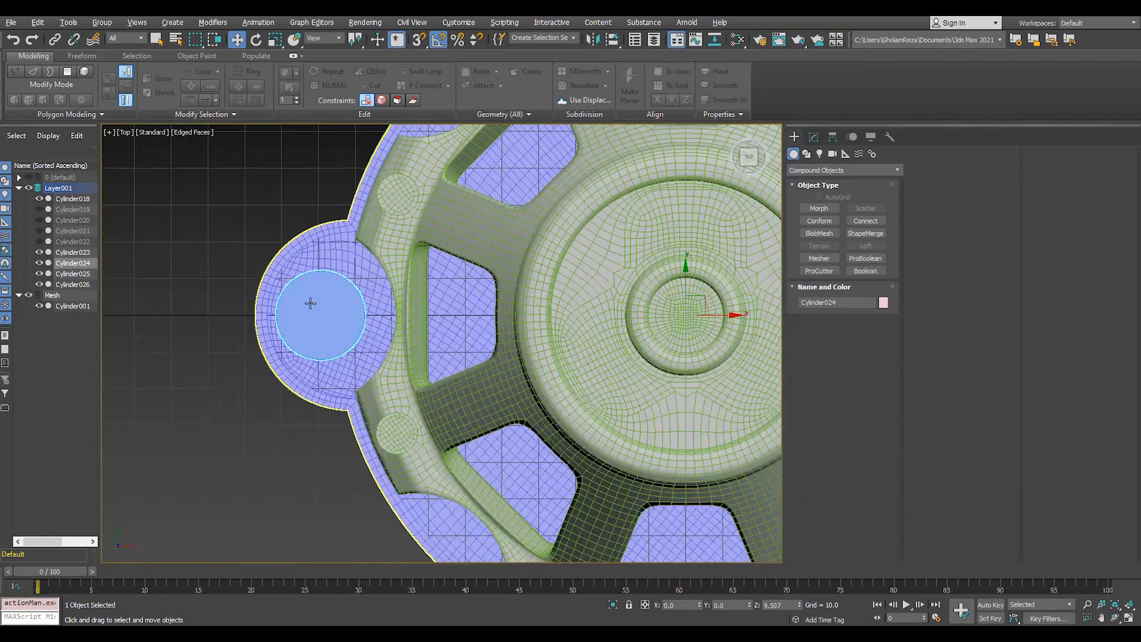
Clone the front lobe cylinder in place as an independent object
click(529, 524)
scroll(542, 538, up, 2)
click(829, 138)
click(815, 138)
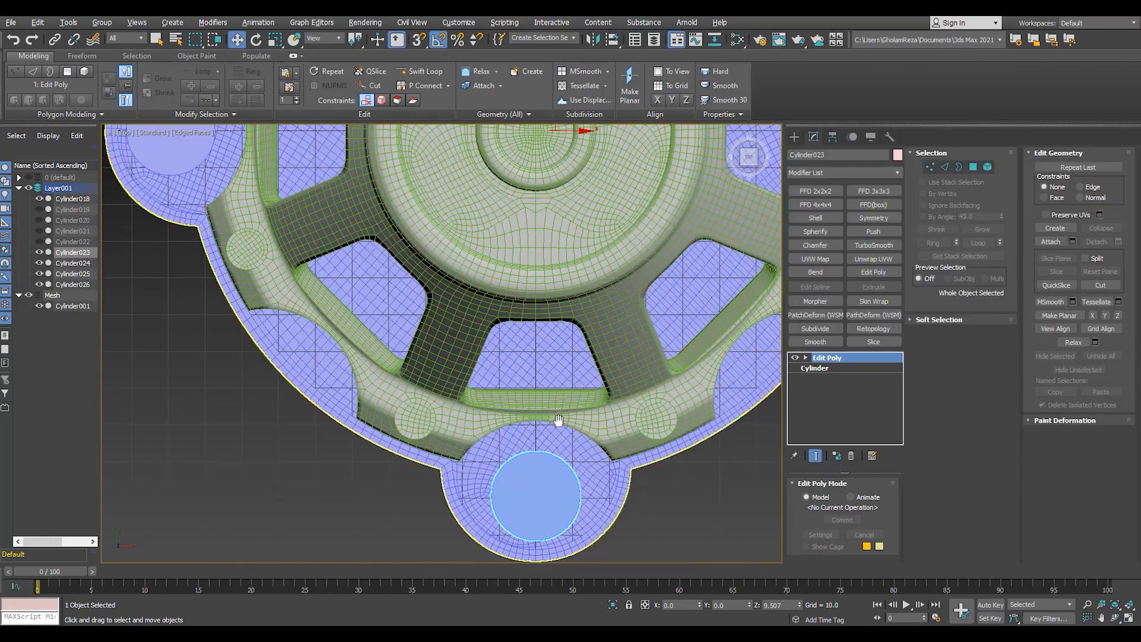
middle_drag(558, 422, 546, 354)
key(4)
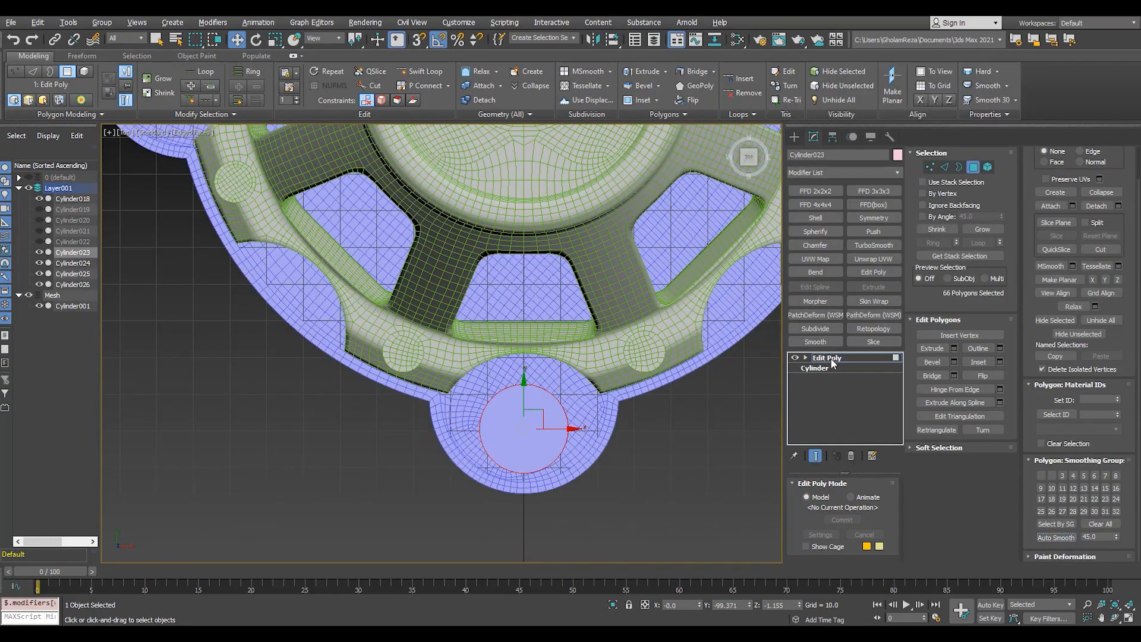
click(831, 359)
scroll(507, 448, up, 2)
key(ctrl+v)
click(543, 365)
key(F3)
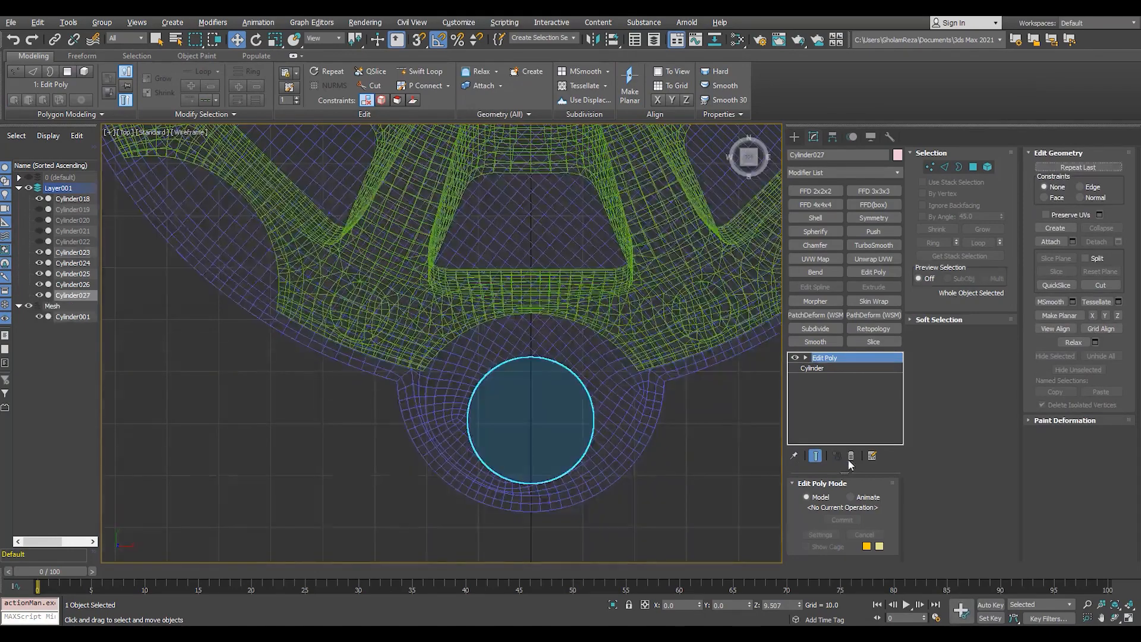
Remove the Edit Poly modifier from the cloned cylinder and set its radius to 7.487
click(851, 456)
scroll(558, 463, up, 2)
drag(885, 501, 884, 520)
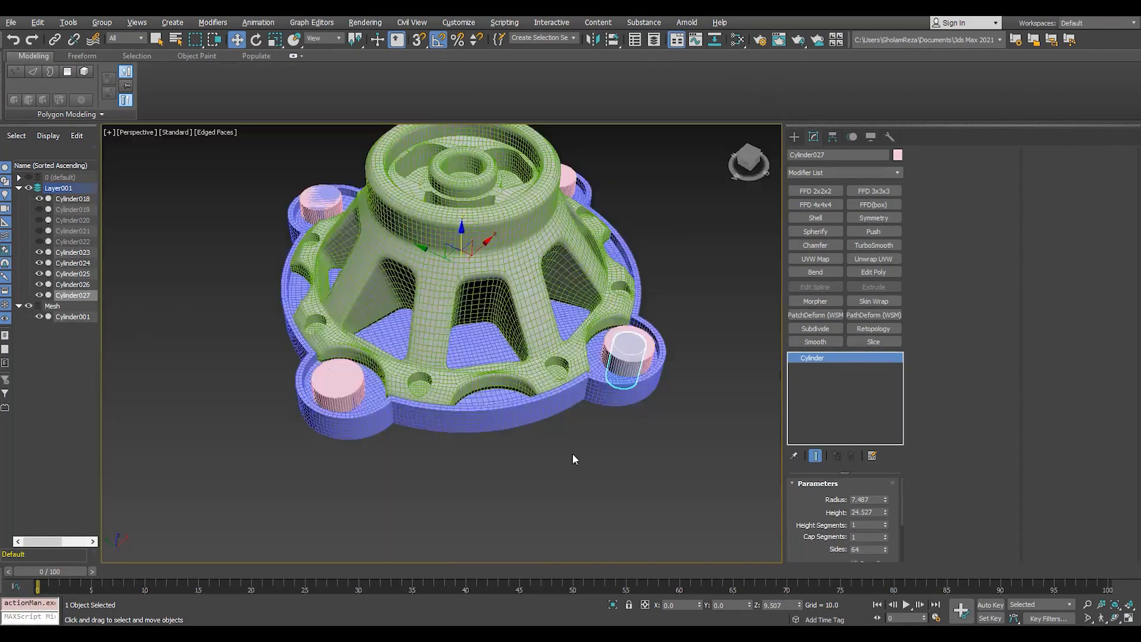
Set the slim cylinder's height to 33.514 and lower it along Z to about 6.7 so it passes through the boss and lobe
scroll(472, 419, up, 2)
scroll(666, 236, up, 2)
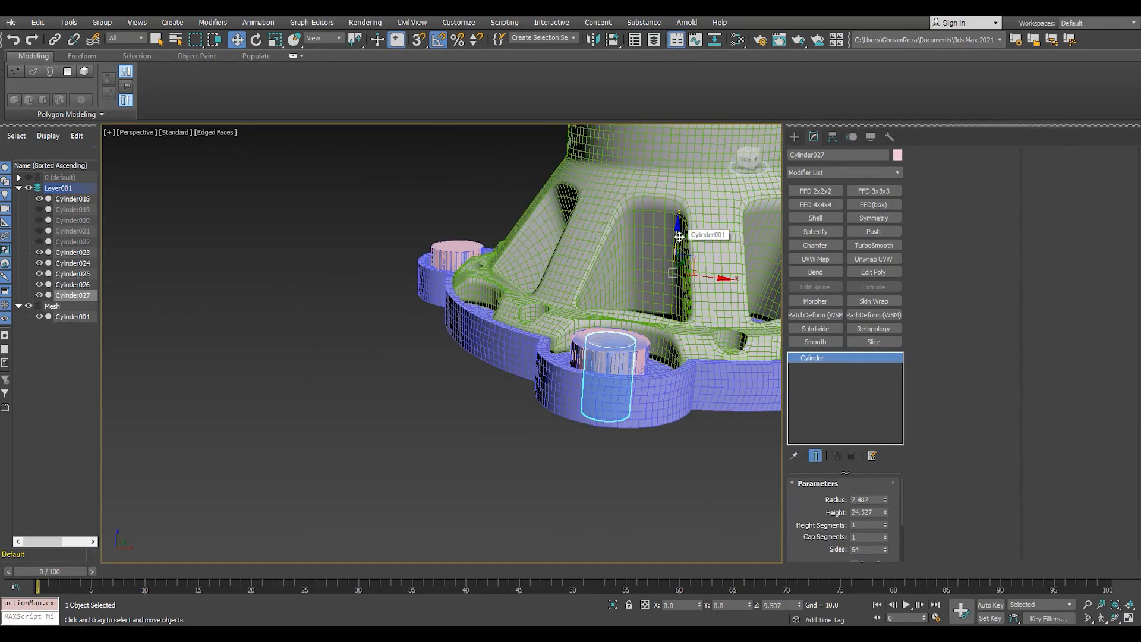
drag(885, 499, 885, 495)
mouse_move(660, 232)
alt+middle_down()
mouse_move(656, 133)
mouse_move(649, 241)
alt+middle_up()
drag(656, 225, 656, 233)
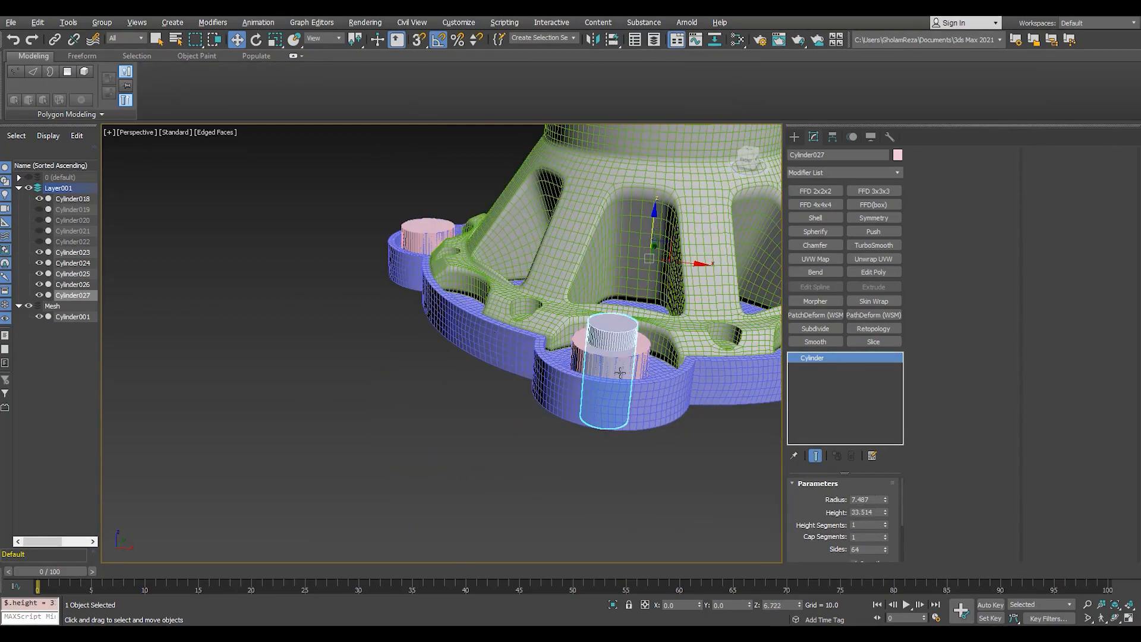
Rotate-clone the slim cylinder about the disc centre in 90° steps, making three more for the other lobes
key(t)
middle_drag(620, 373, 415, 336)
scroll(440, 343, down, 10)
scroll(441, 339, up, 2)
key(e)
shift+drag(498, 355, 440, 368)
click(576, 370)
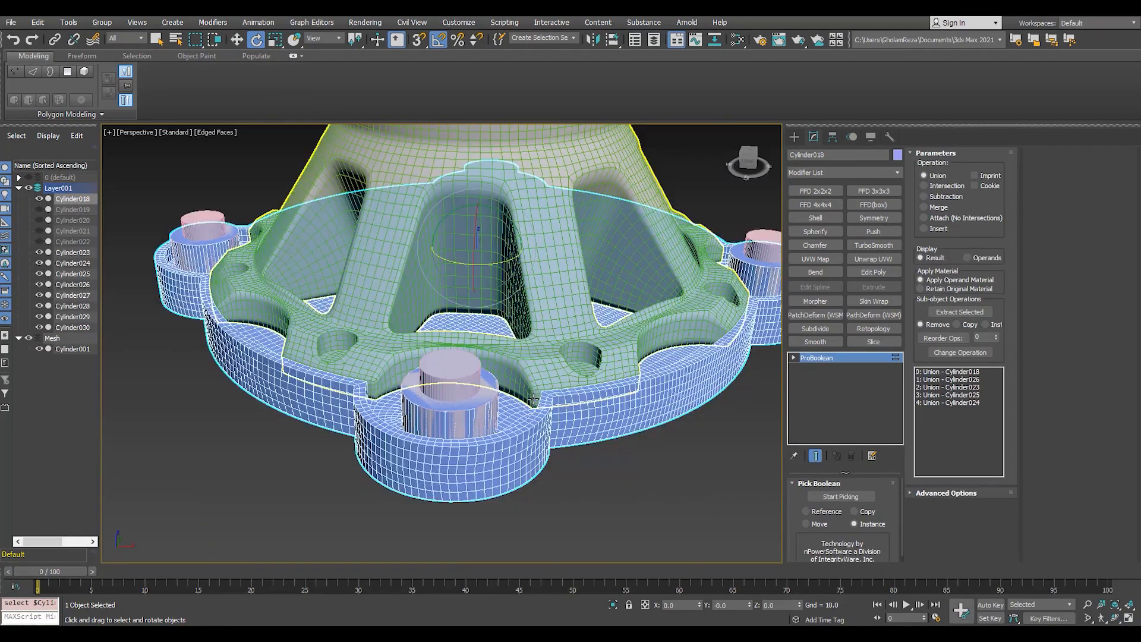
Switch the base disc's ProBoolean operation to Subtraction and subtract the slim cylinders from the lobe bosses
click(962, 494)
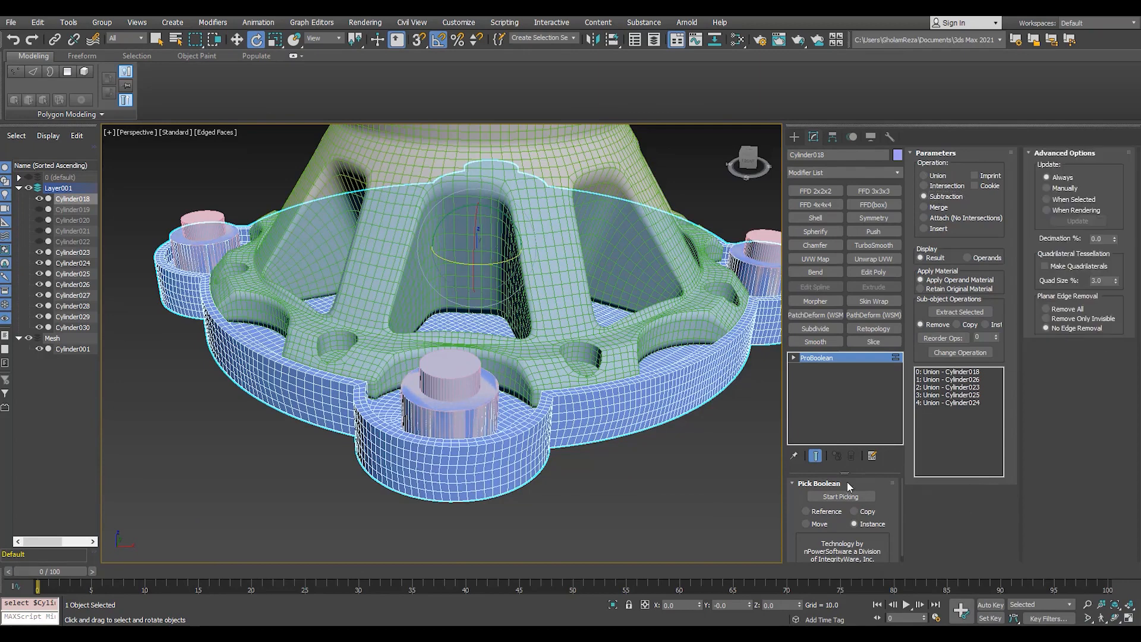
click(840, 496)
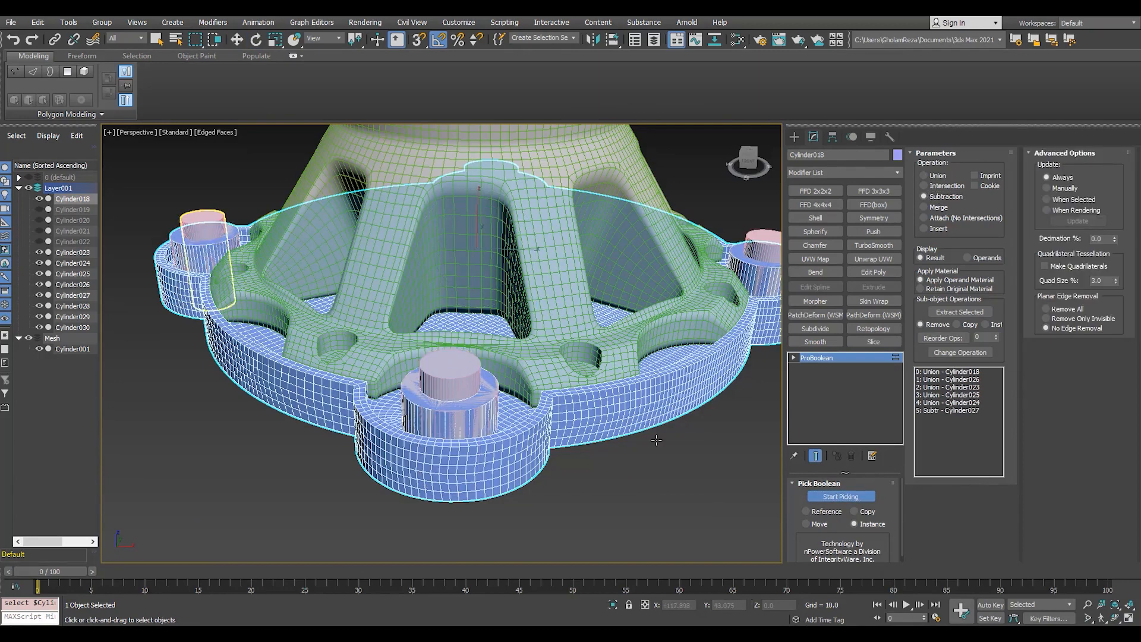
alt+middle_drag(634, 453, 570, 440)
click(582, 260)
scroll(624, 356, down, 8)
alt+middle_drag(624, 356, 570, 345)
scroll(574, 338, up, 8)
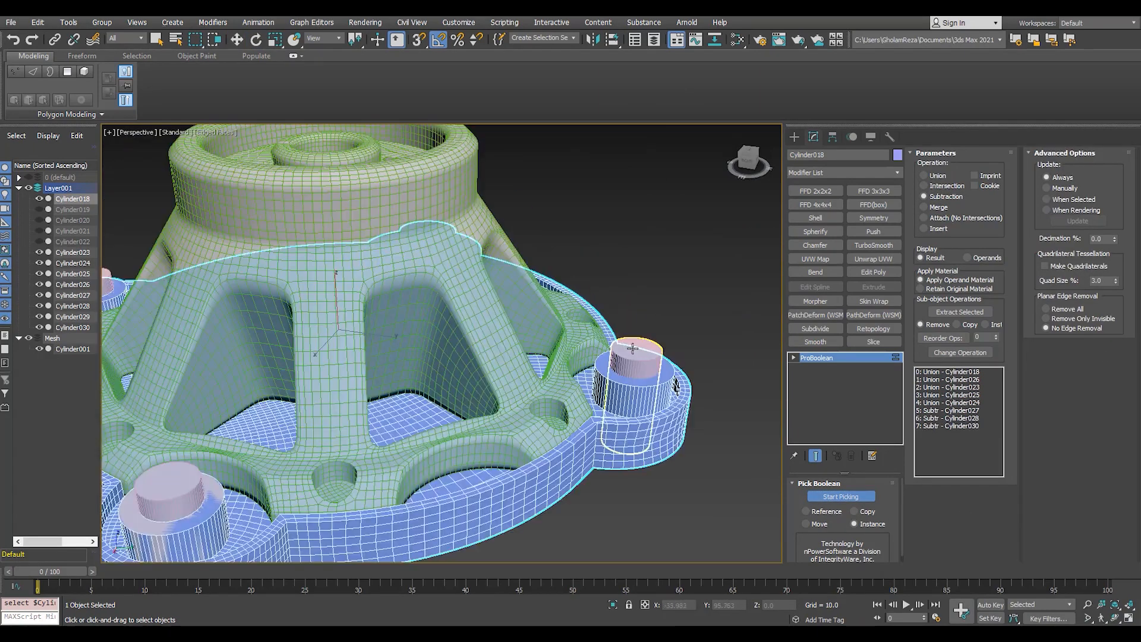
Isolate the base disc temporarily and examine the holes cut through the lobe bosses
key(w)
scroll(654, 279, down, 8)
alt+middle_drag(643, 266, 594, 333)
key(alt+q)
scroll(556, 410, up, 5)
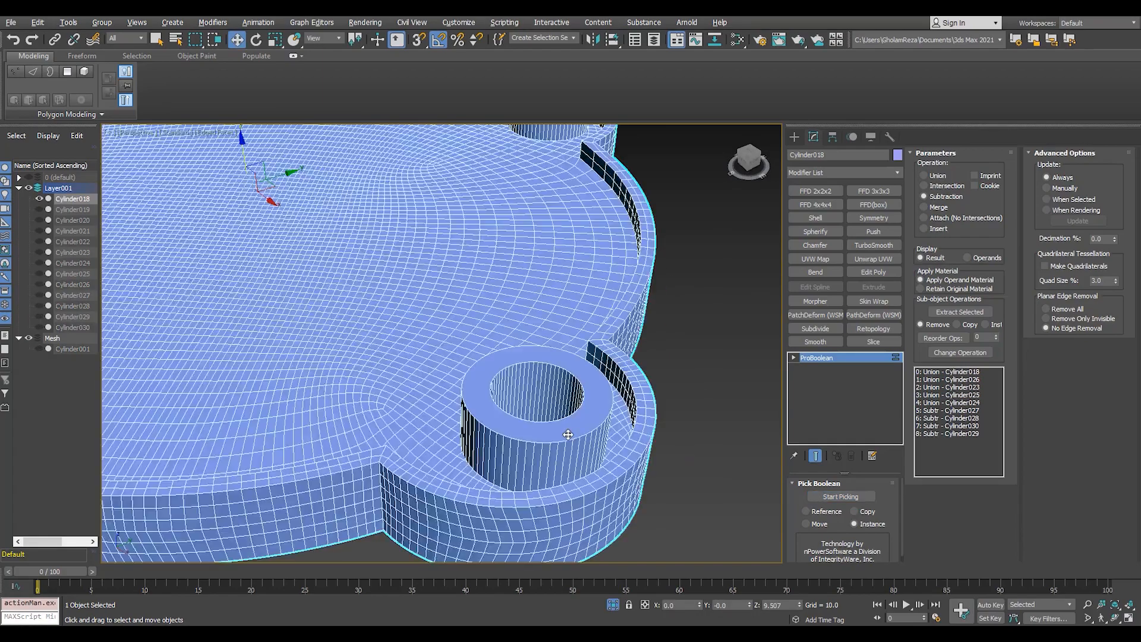
alt+middle_drag(561, 410, 605, 333)
scroll(605, 333, up, 4)
key(alt+q)
Add an Edit Poly modifier to a slim hole cylinder and select all its polygons
click(641, 363)
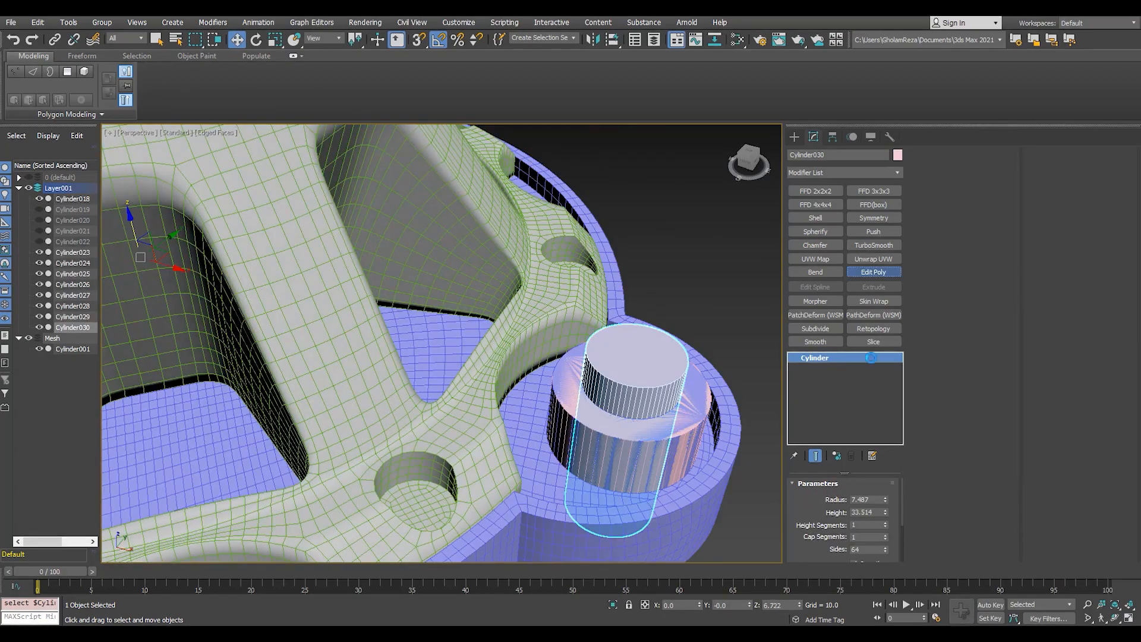
key(4)
key(ctrl+a)
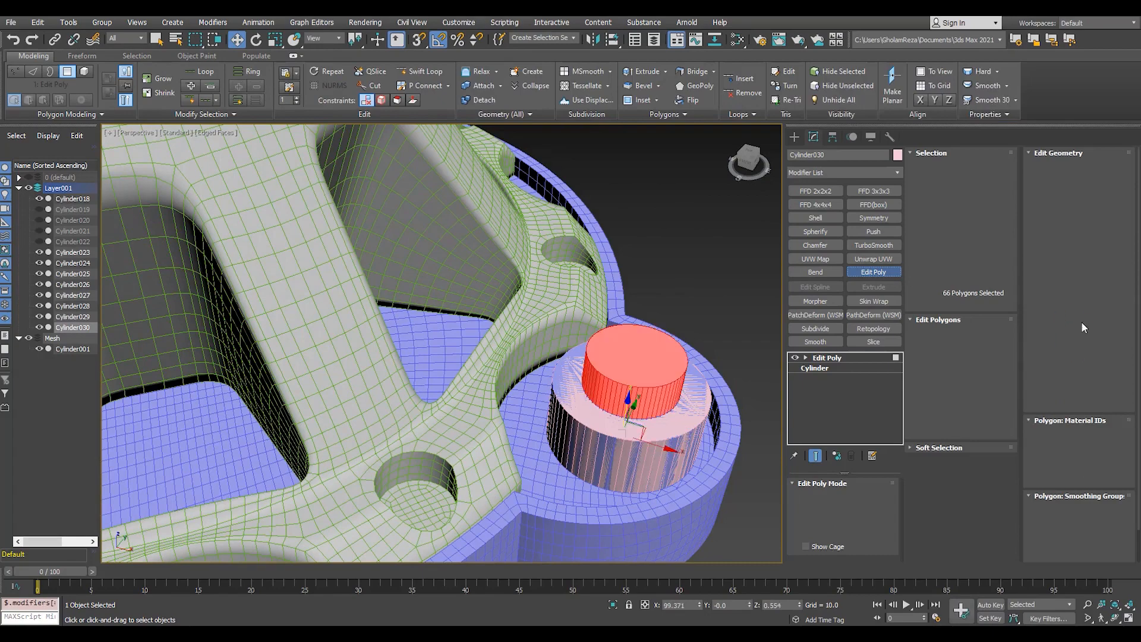
scroll(1083, 356, down, 3)
click(827, 358)
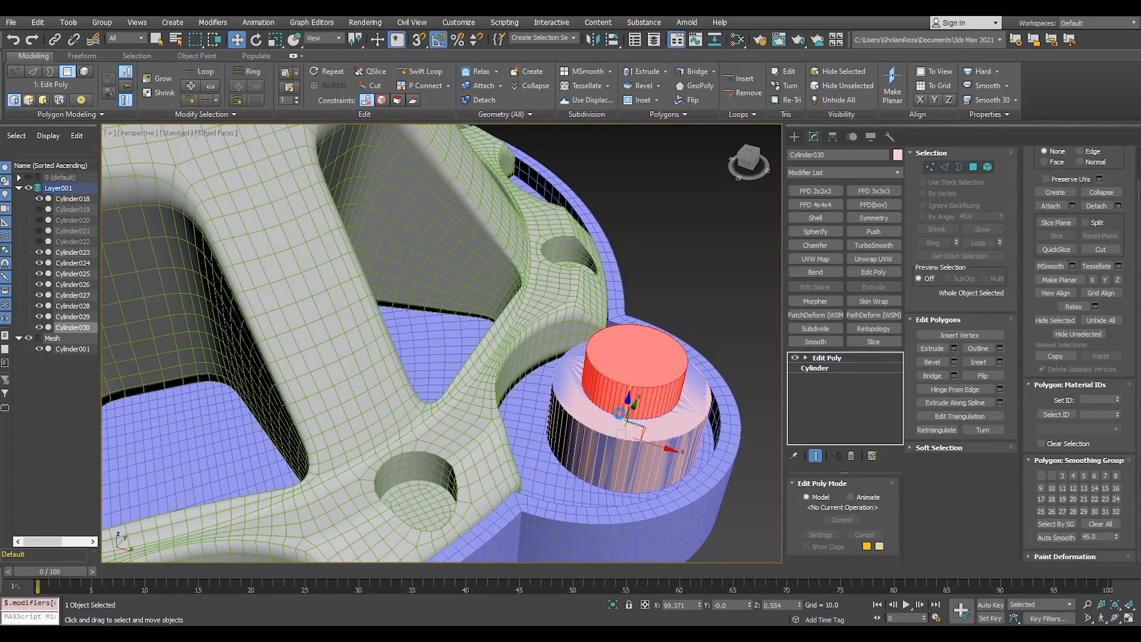
Move the base disc into the Mesh layer and hide the other hub objects, leaving only the disc displayed without edges
scroll(480, 441, down, 5)
click(449, 426)
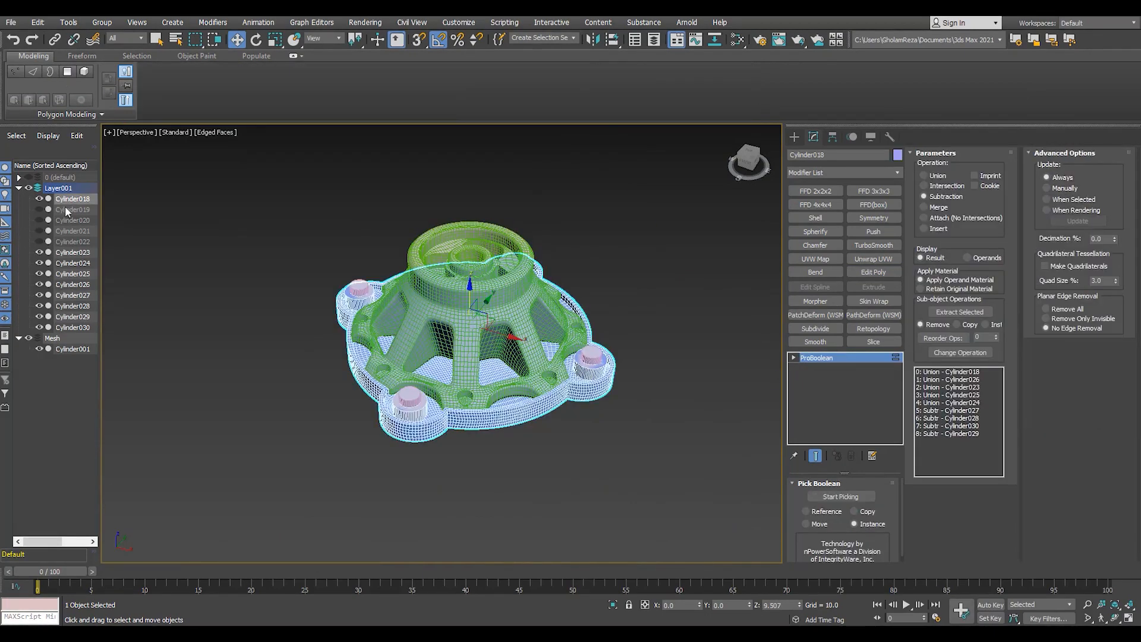
drag(65, 207, 57, 338)
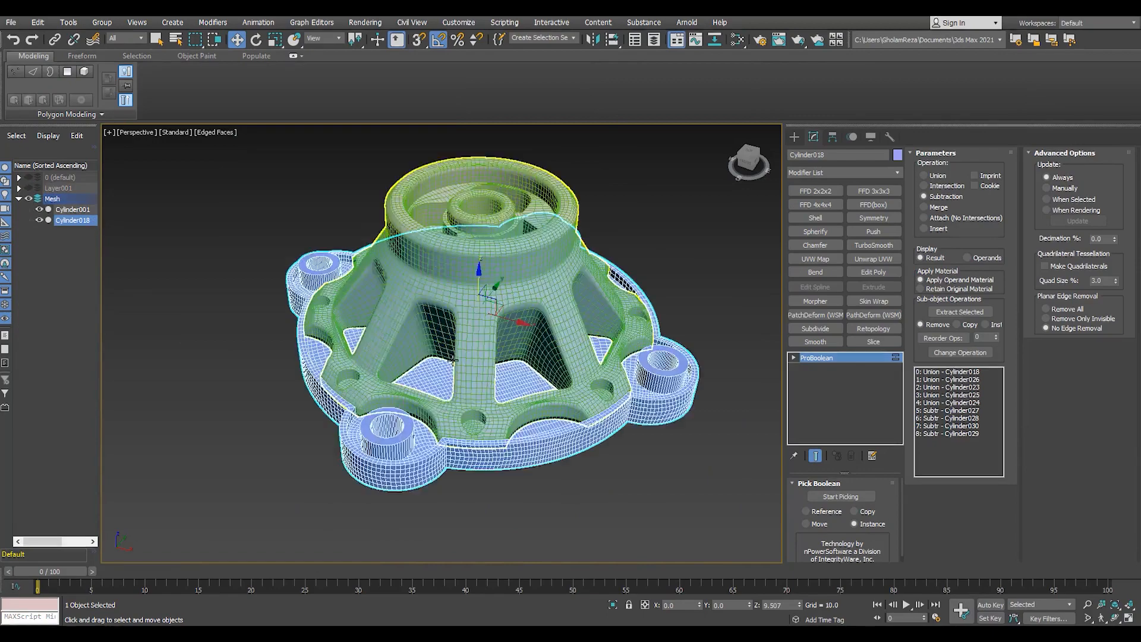
click(38, 209)
key(z)
key(F4)
Convert the ProBoolean base disc to an Editable Poly
click(875, 172)
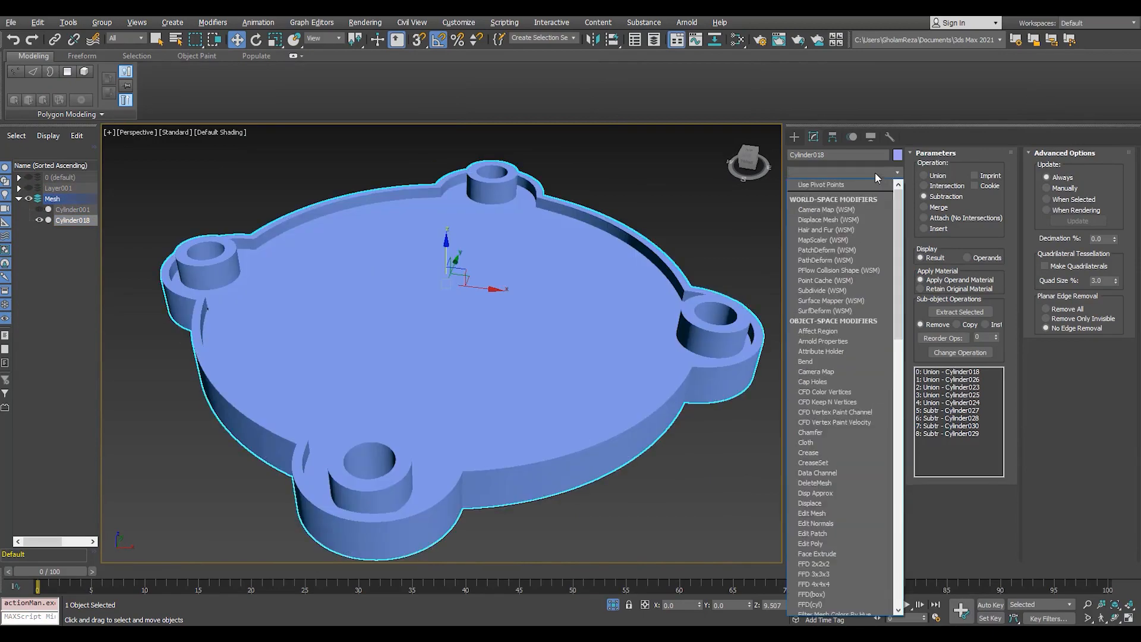
key(t)
key(t)
key(t)
key(t)
key(t)
key(t)
key(Return)
key(alt+c)
middle_drag(523, 388, 568, 329)
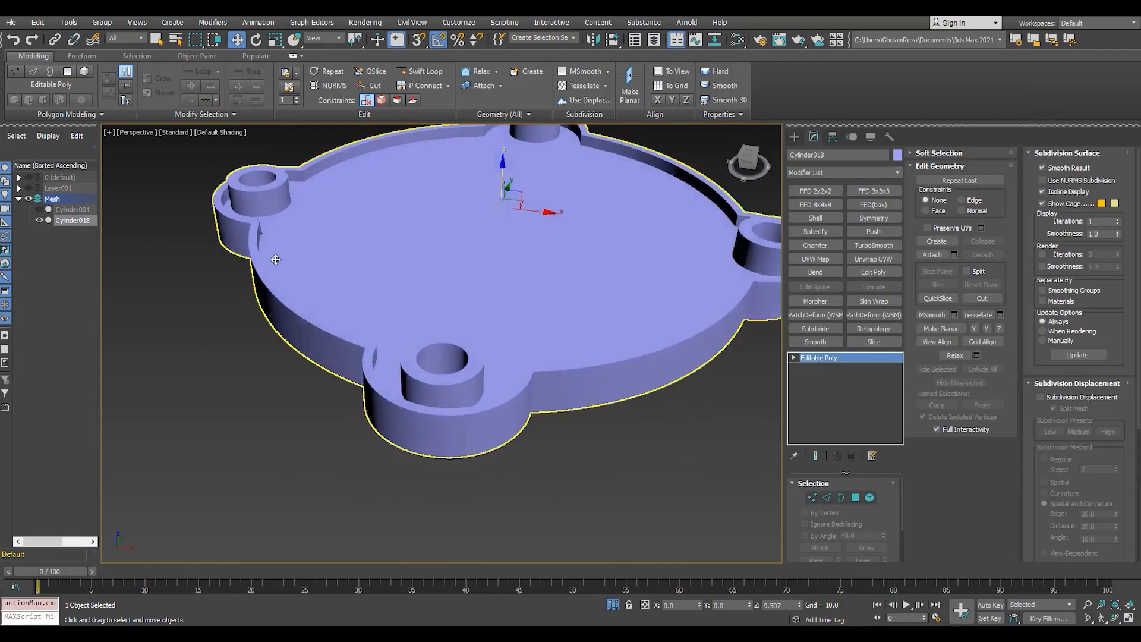
Halve the base disc along its front-to-back centreline with a rotated Slice modifier set to Remove Bottom
key(t)
key(F3)
click(873, 341)
key(e)
drag(527, 297, 565, 324)
click(854, 542)
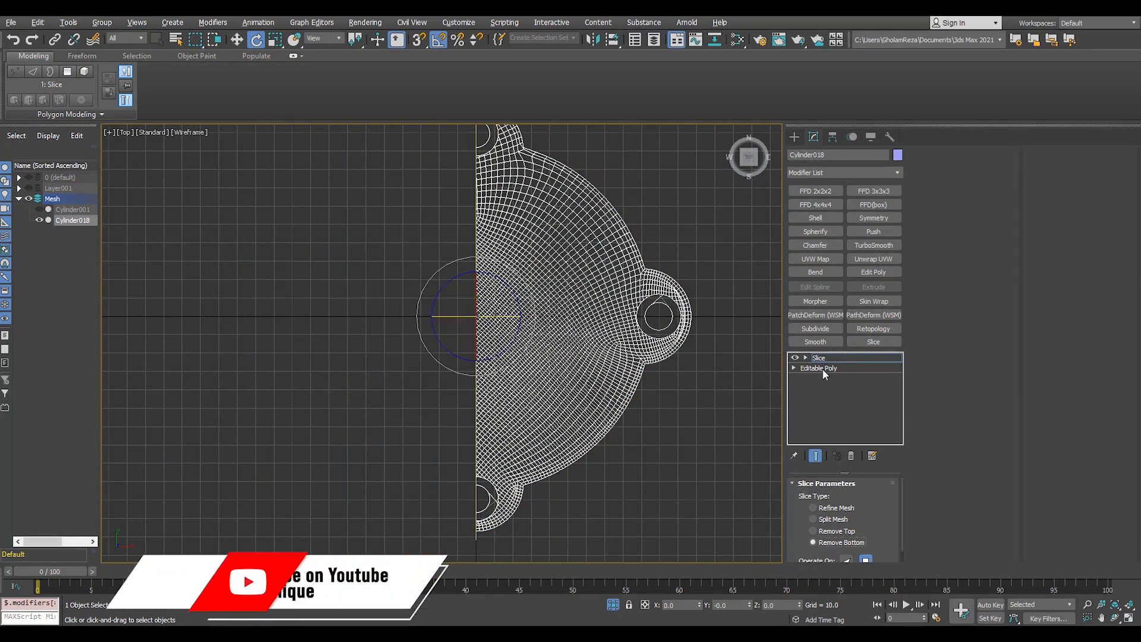
Add a second Slice modifier across the disc's other centreline, set to Remove Bottom, leaving a quarter of the disc
click(869, 342)
key(1)
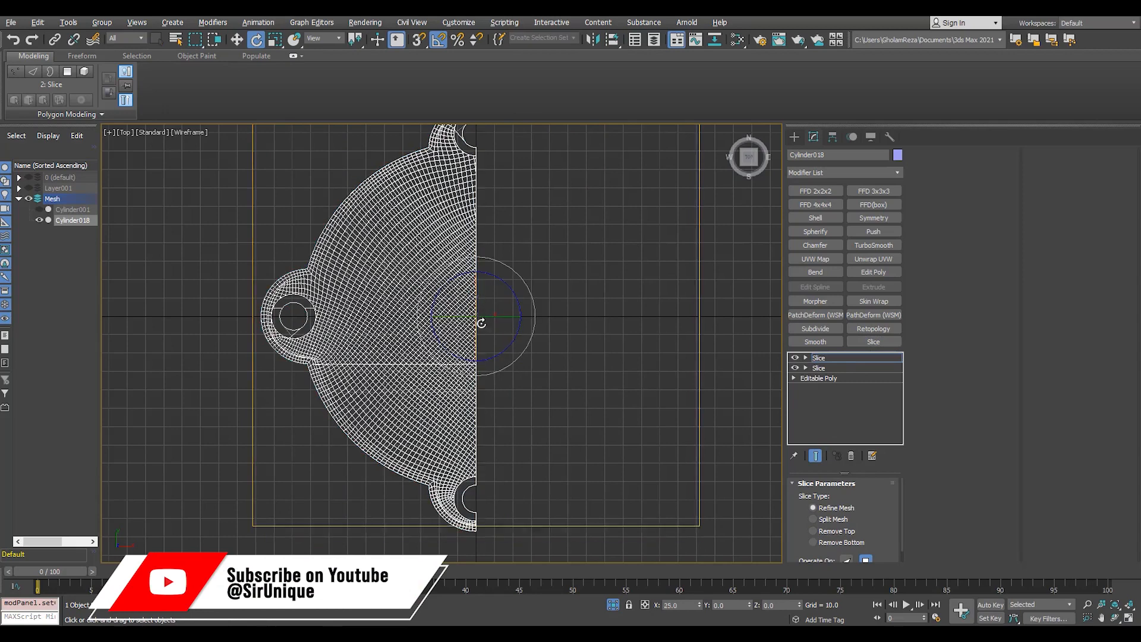
drag(476, 323, 515, 372)
click(841, 531)
click(840, 542)
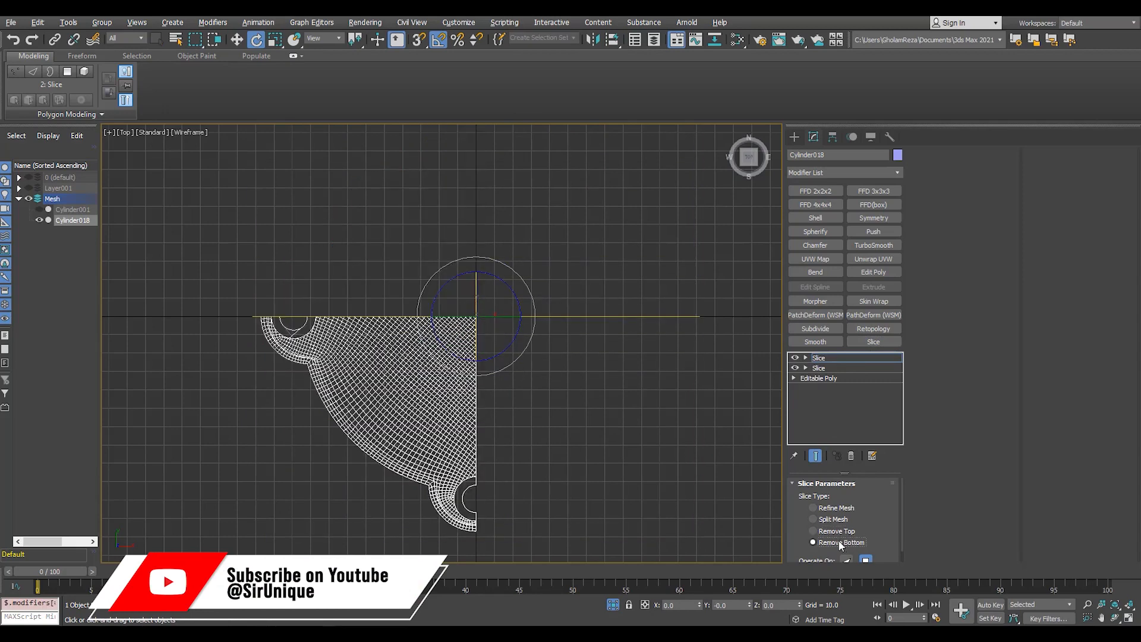
Collapse the quarter disc to an Editable Poly and add a Subdivide modifier in Variable Curvature mode
key(p)
alt+middle_drag(515, 502, 618, 362)
key(ctrl+e)
click(830, 329)
click(840, 507)
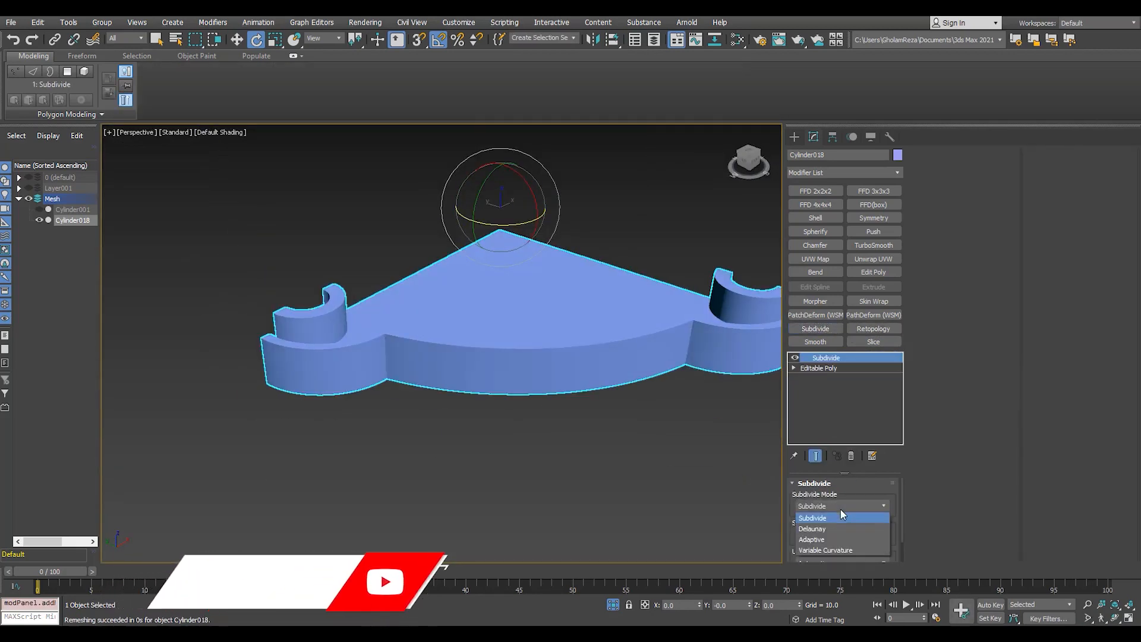
click(825, 550)
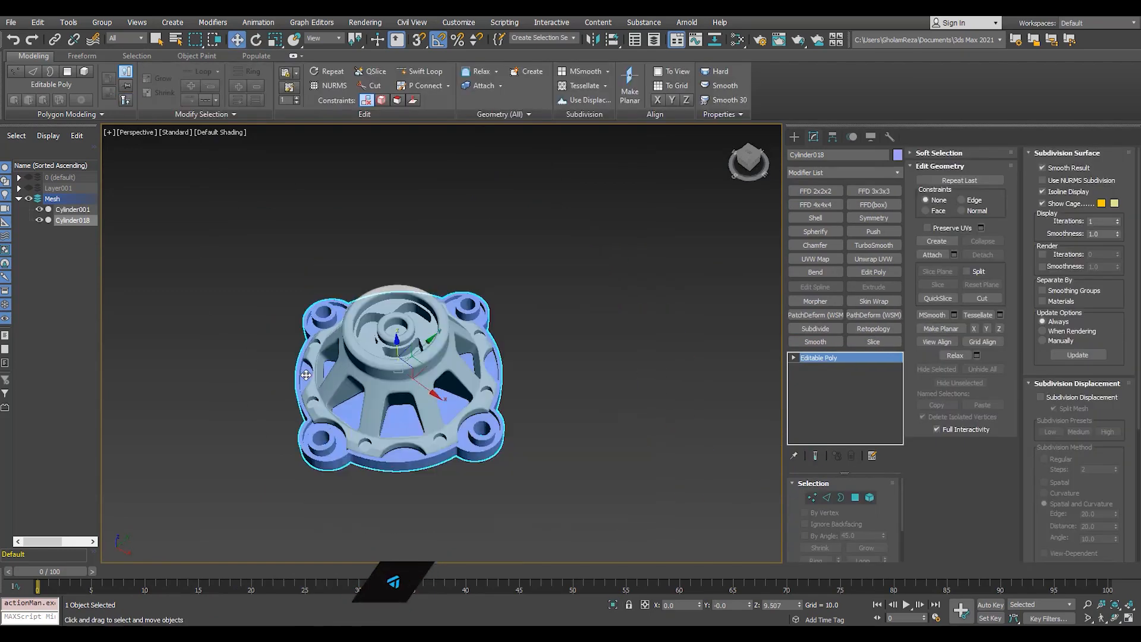
Select the hub body and the base disc and assign them the same material
drag(611, 254, 293, 499)
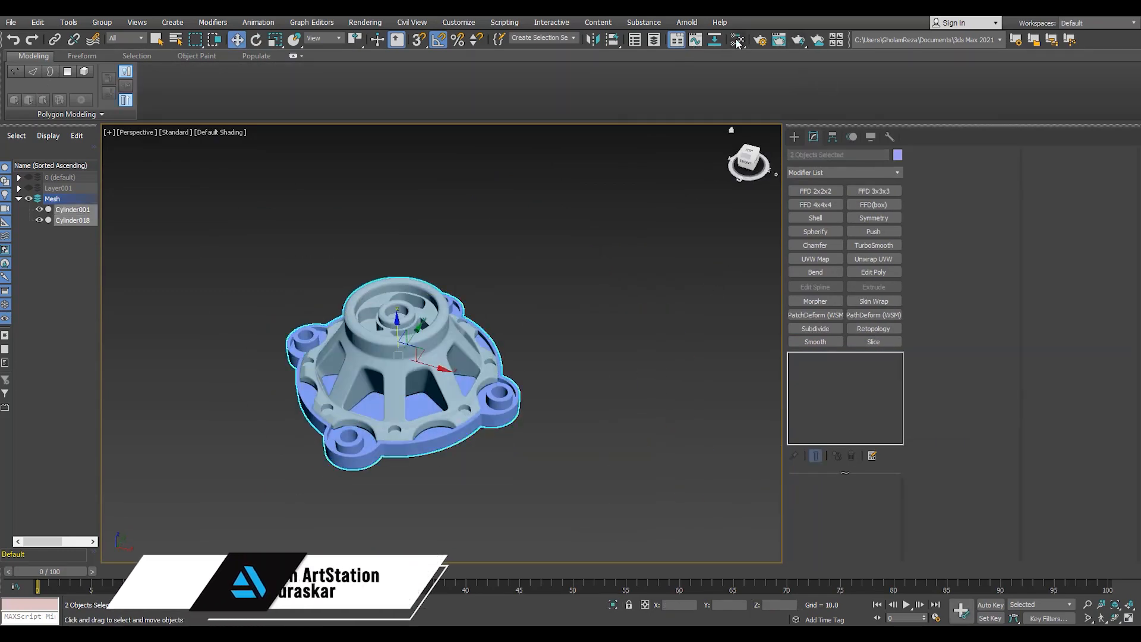
key(m)
key(m)
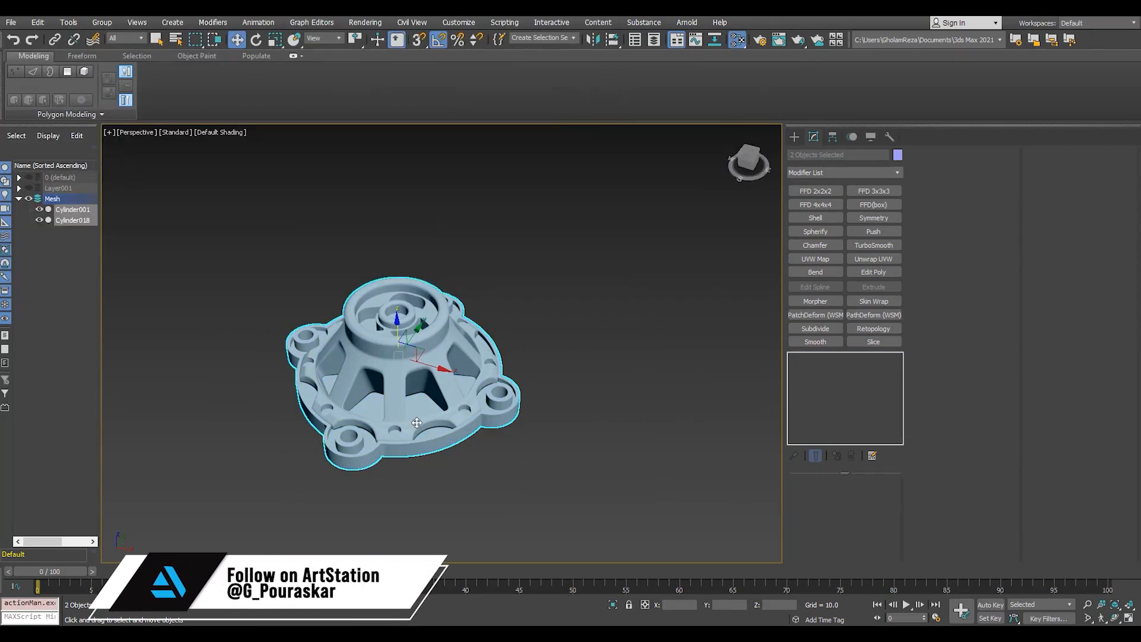
Examine the shading and wireframe of the finished hub up close, with both parts selected
scroll(337, 440, up, 6)
middle_drag(416, 422, 431, 490)
click(337, 440)
scroll(436, 475, down, 3)
key(ctrl+a)
key(F4)
key(F4)
scroll(444, 456, down, 3)
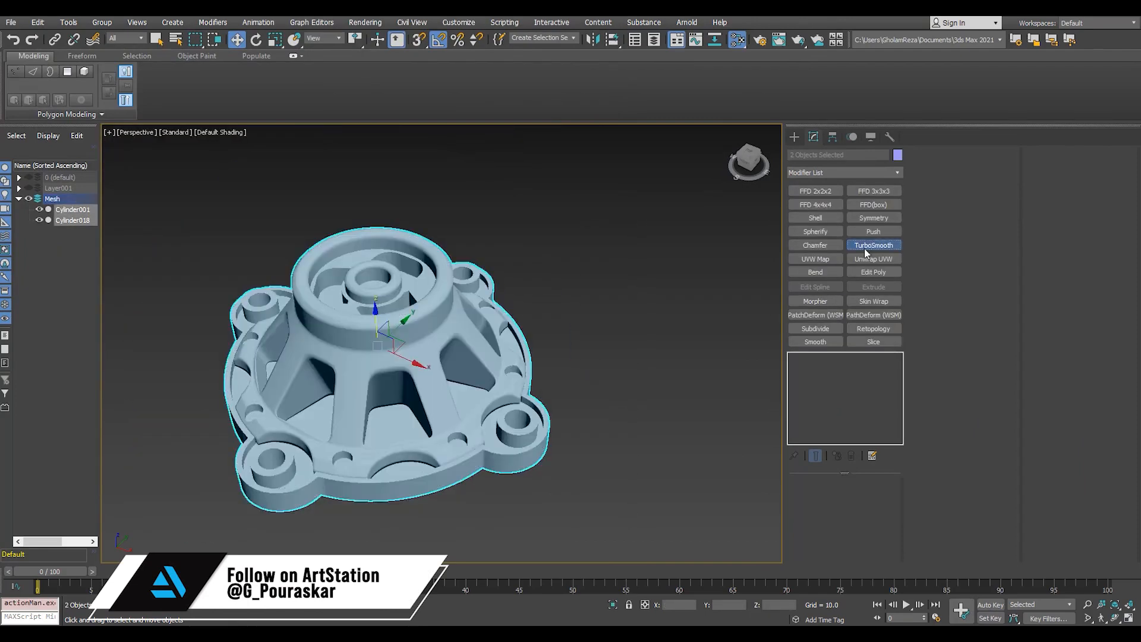
Preview both hub parts with a TurboSmooth modifier and remove the modifier
click(868, 248)
middle_drag(343, 506, 586, 411)
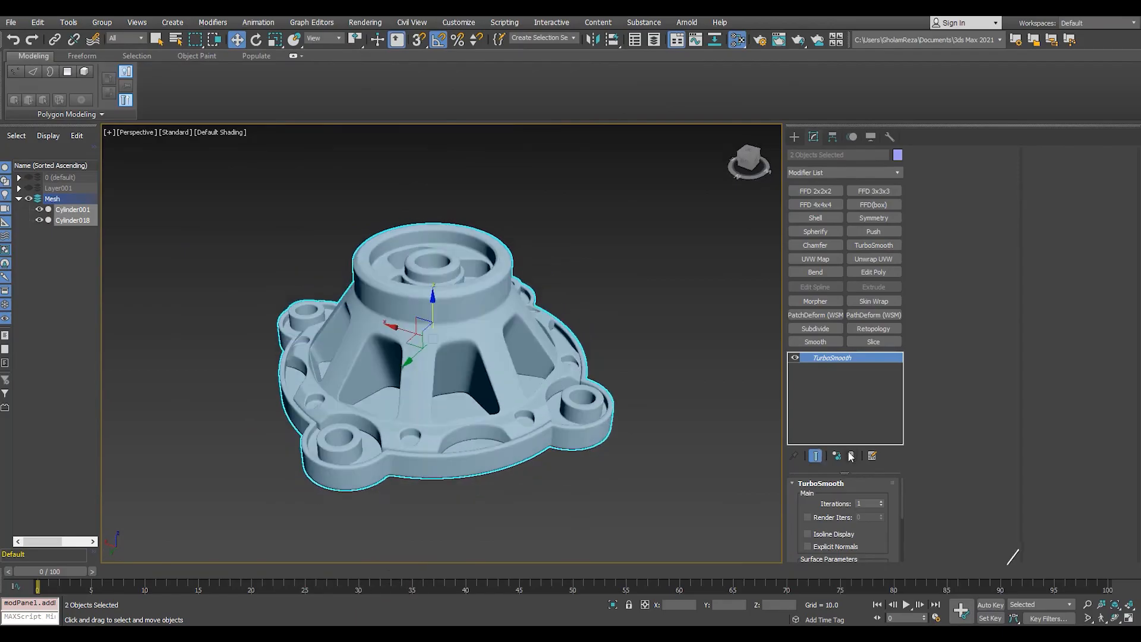
click(851, 456)
Display the edged faces on both hub parts and examine their topology from around the model
key(F4)
scroll(437, 410, up, 3)
alt+middle_drag(436, 419, 262, 433)
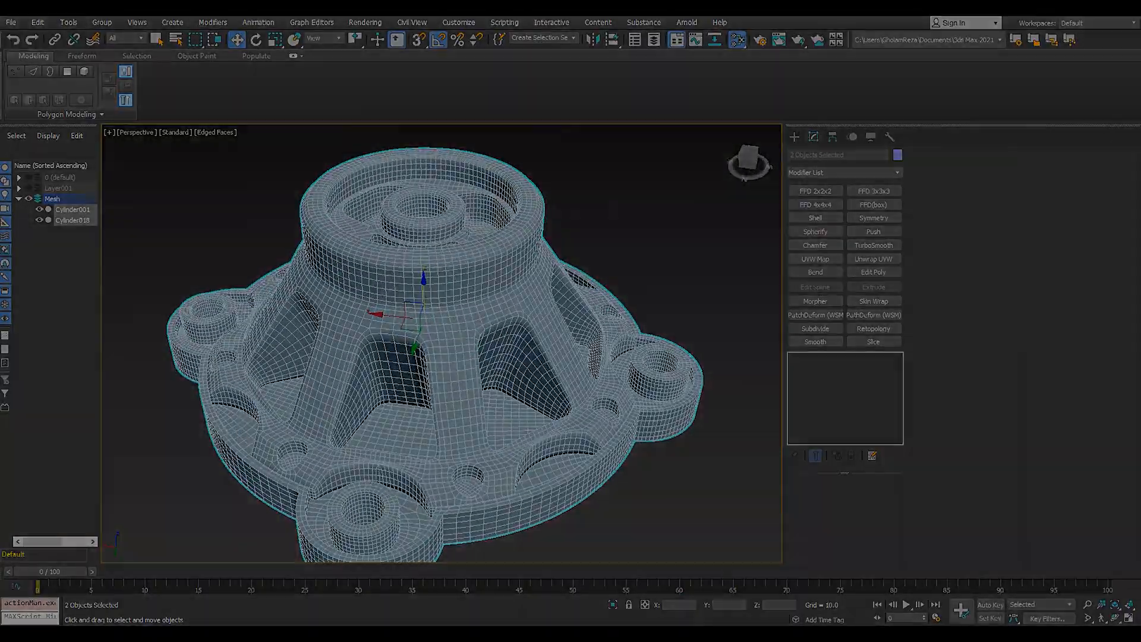